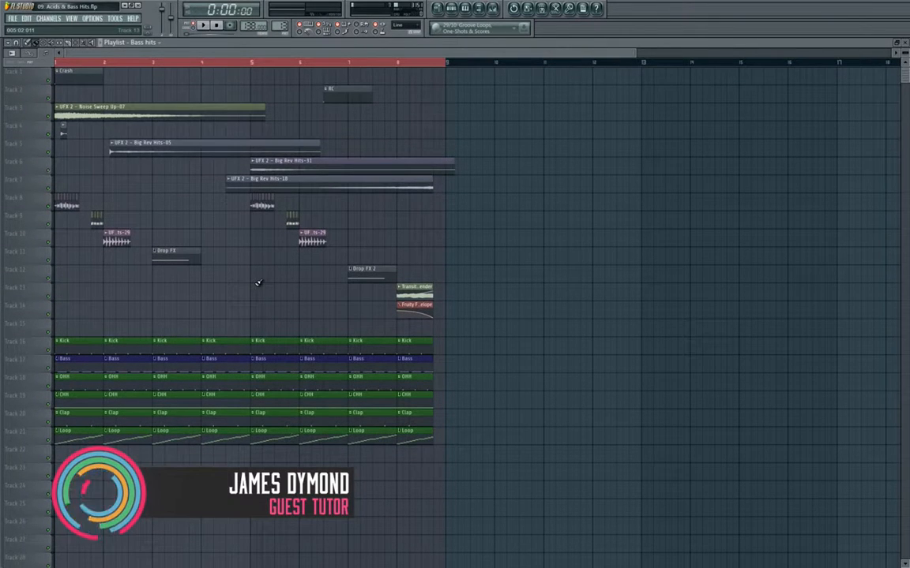
Step: Examine the ANA synth presets loaded on the Bass hit 1 and Bass Hit 2 channels
scroll(257, 283, down, 2)
scroll(257, 282, up, 2)
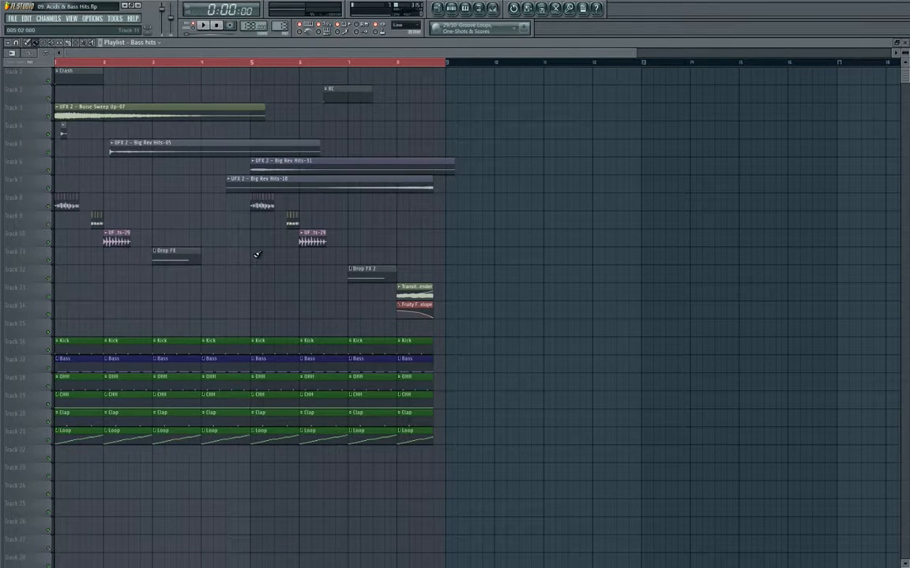
key(F6)
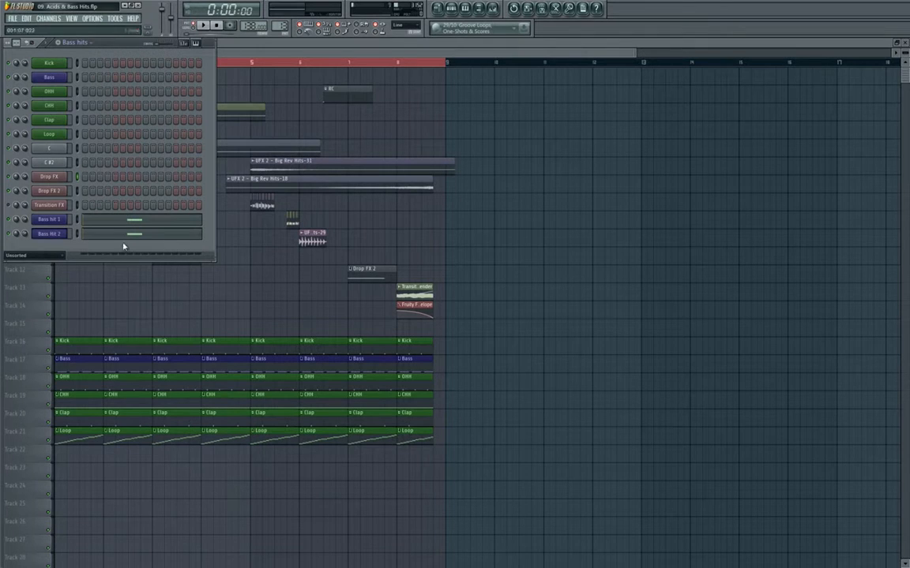
click(50, 221)
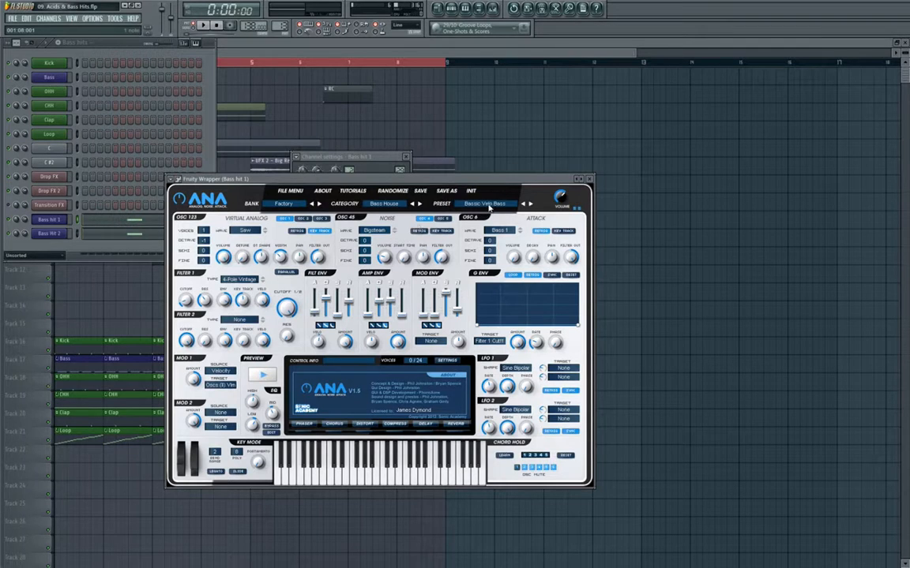
click(55, 235)
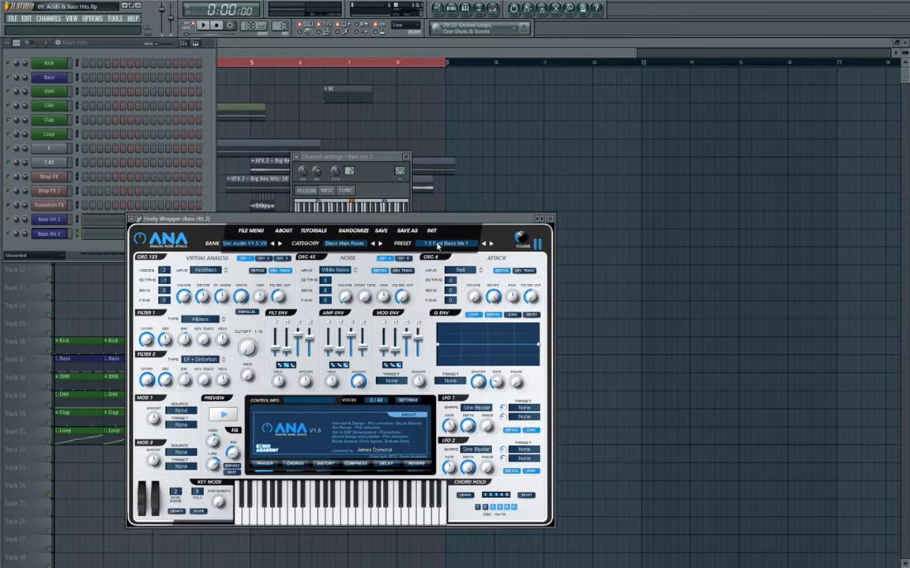
click(89, 244)
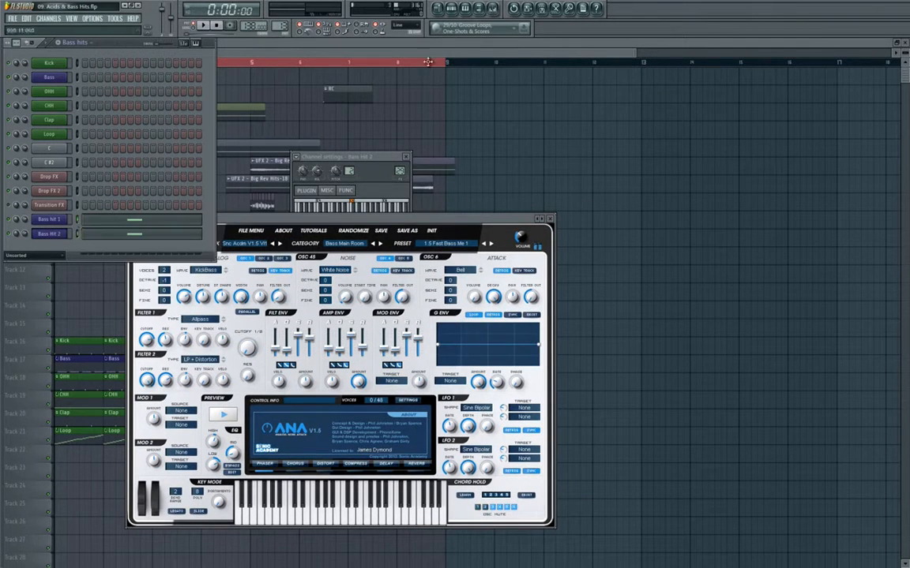
Step: Examine the piano-roll notes of Bass hit 1 and Bass Hit 2, sounding their pitch on the keyboard
click(147, 223)
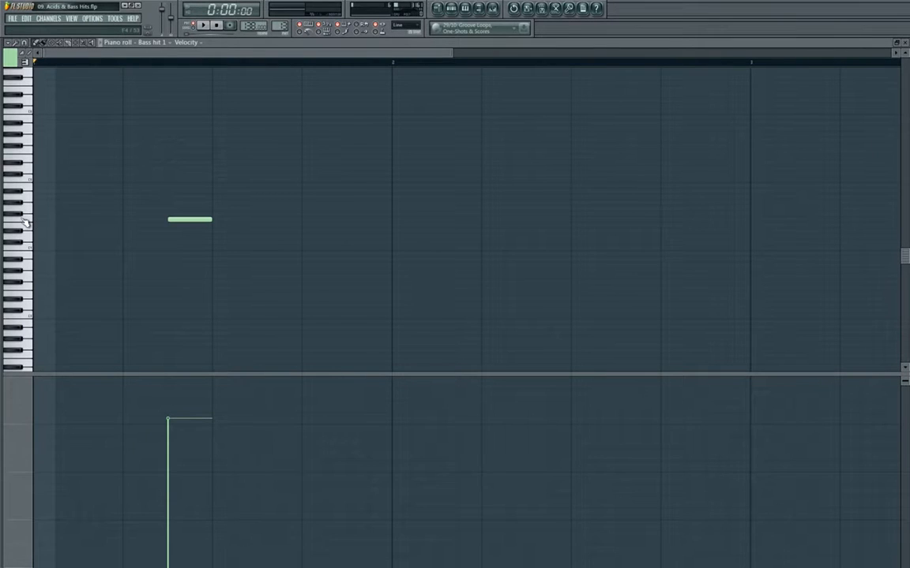
click(26, 222)
key(Escape)
click(137, 236)
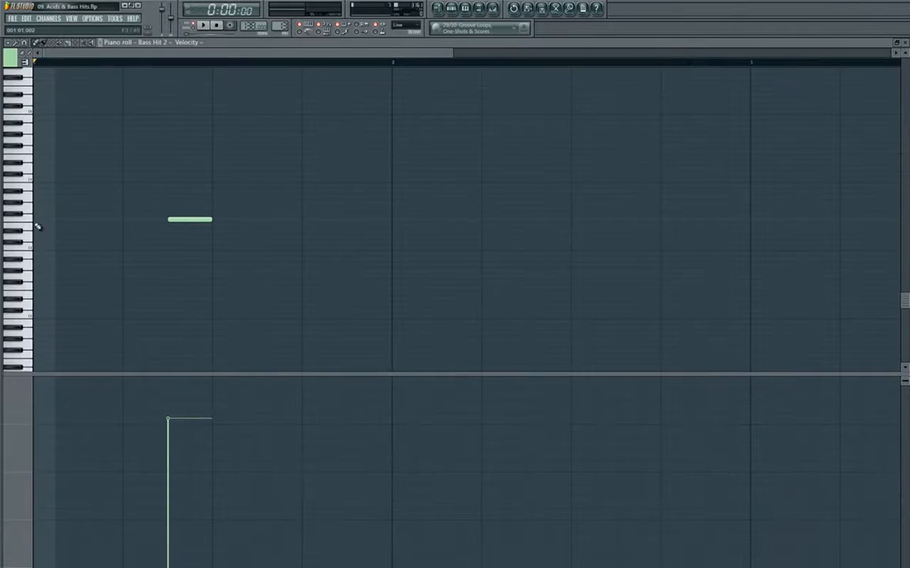
click(30, 222)
key(Escape)
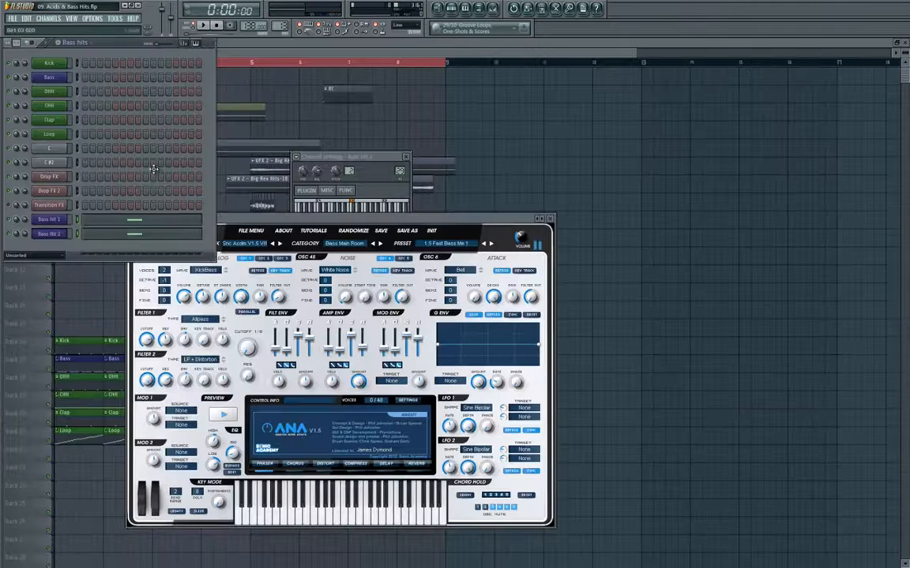
Step: Link the selected bass hit channels to mixer insert 23 and lower its volume to about -10.5 dB during playback
click(496, 9)
right_click(436, 310)
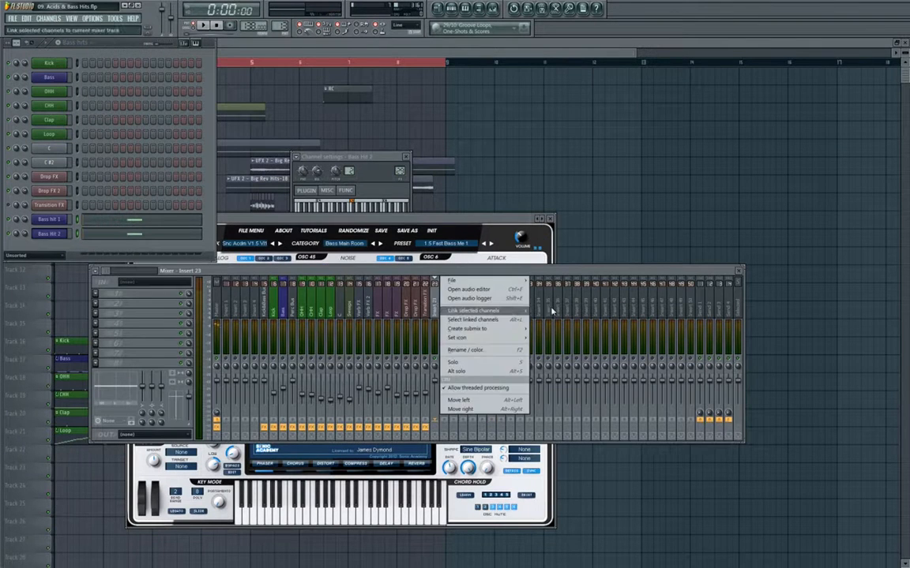
click(568, 312)
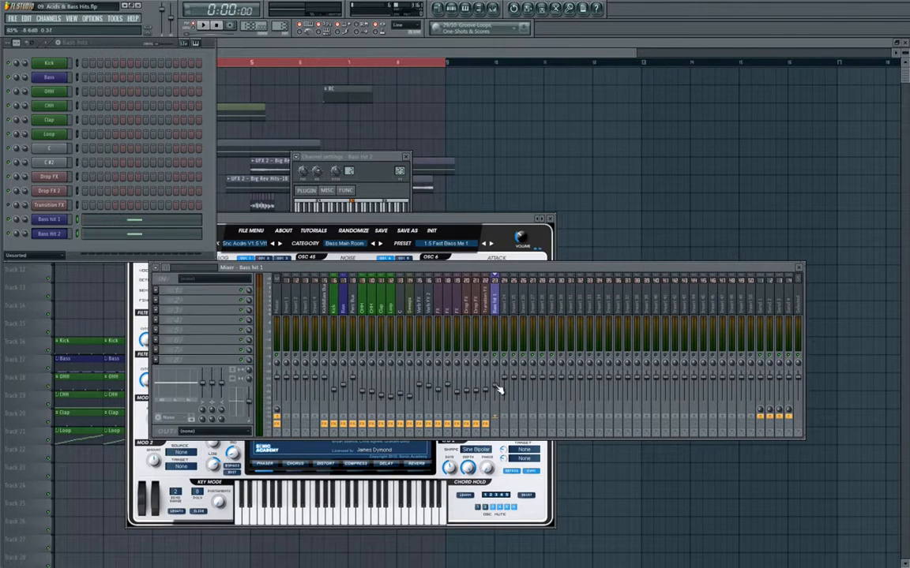
key(space)
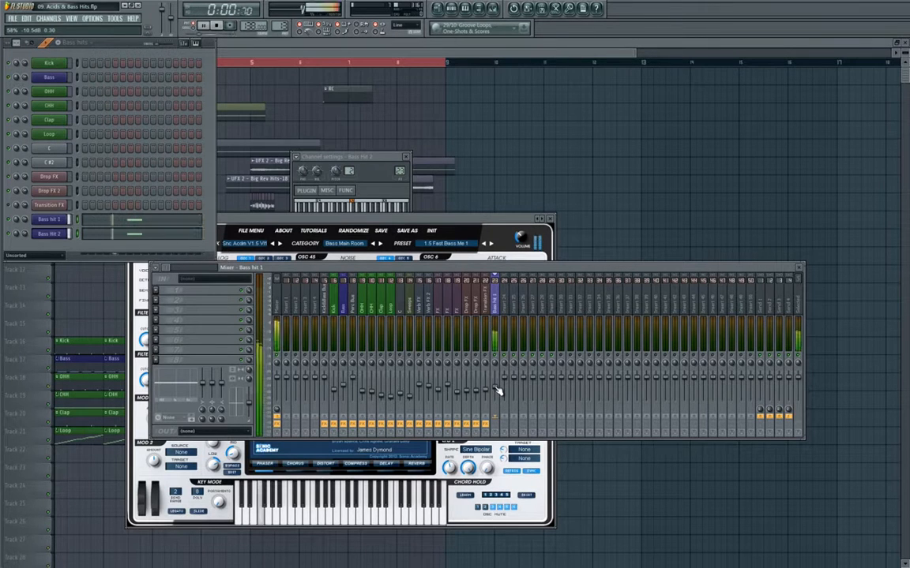
key(space)
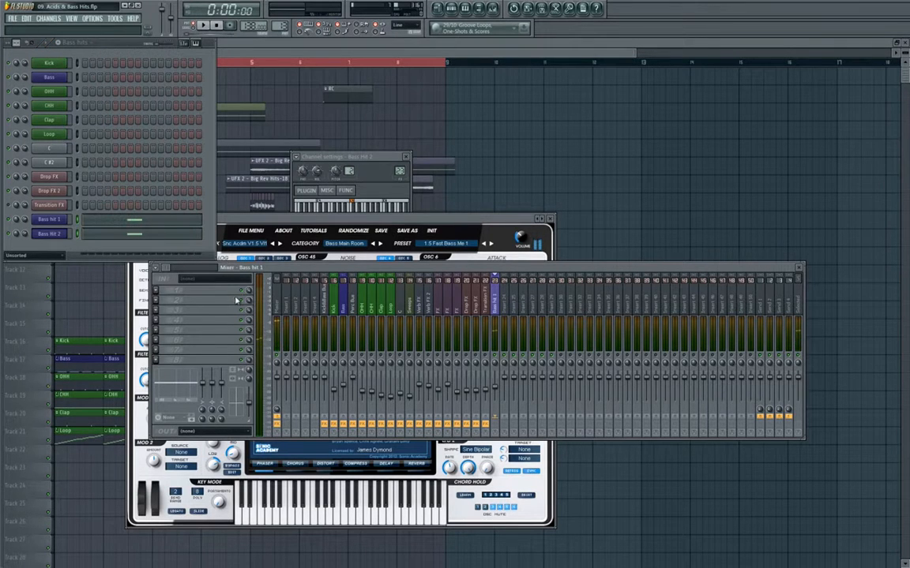
Step: Add Fruity Parametric EQ 2 to the Bass hit 1 mixer track and roll off the lows with the first band
click(161, 304)
click(236, 368)
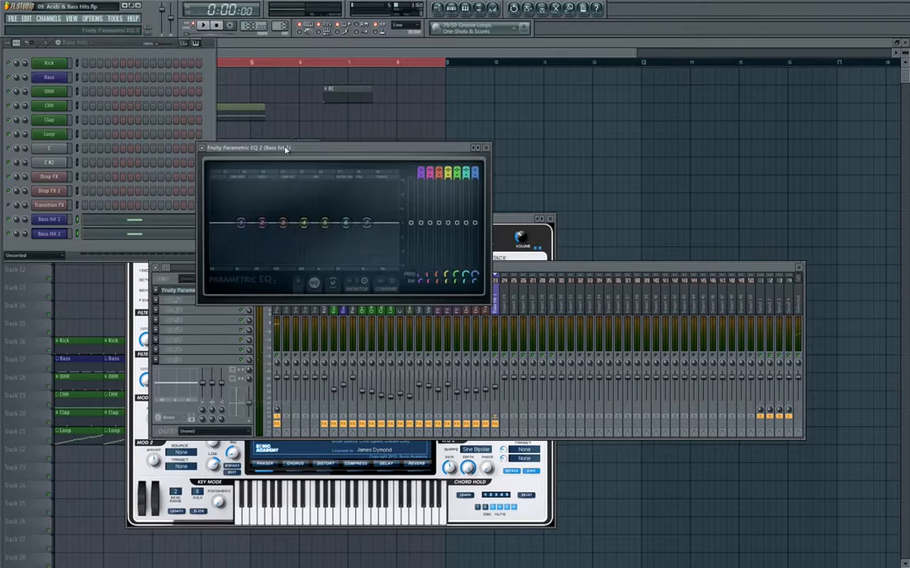
drag(285, 148, 442, 158)
drag(395, 232, 392, 273)
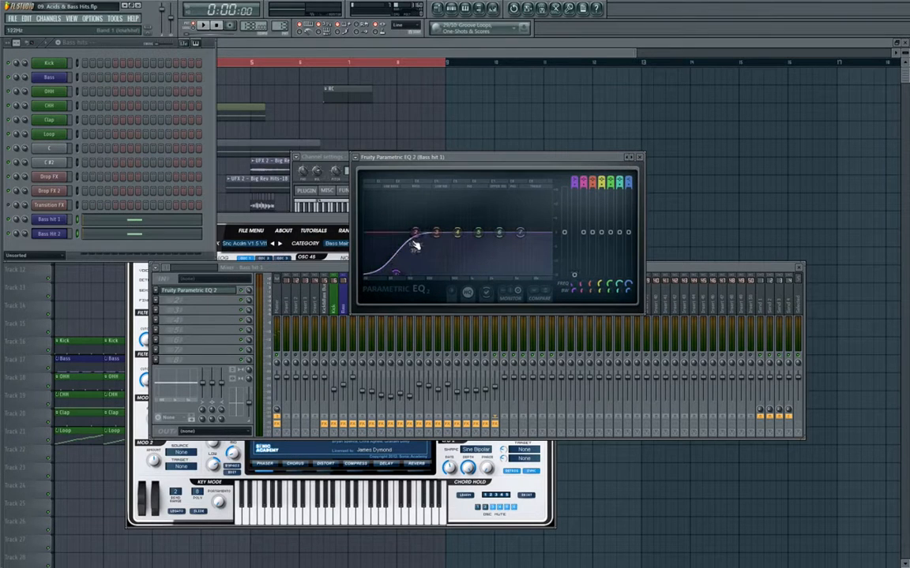
Step: Boost the second EQ band slightly, then shift the fifth band into the highs with a slight boost
drag(416, 237, 416, 227)
key(space)
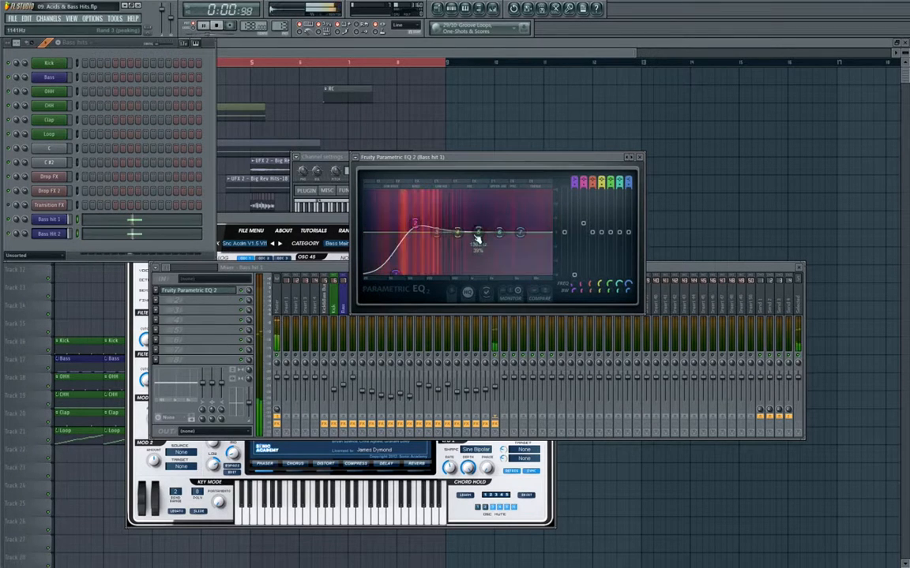
drag(479, 235, 537, 230)
key(space)
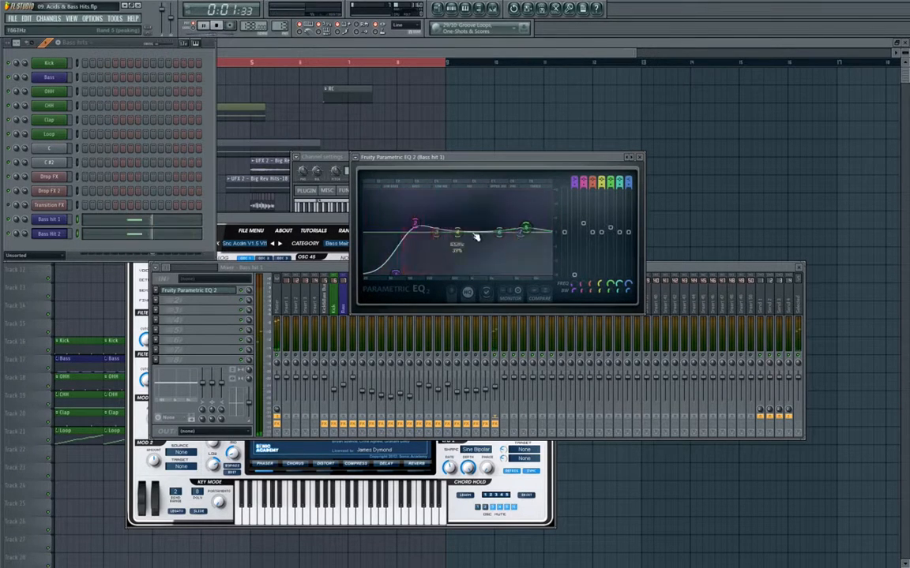
Step: Insert Fruity Stereo Shaper in the second effect slot of Bass hit 1 and offset its delay to the right
click(200, 316)
click(158, 304)
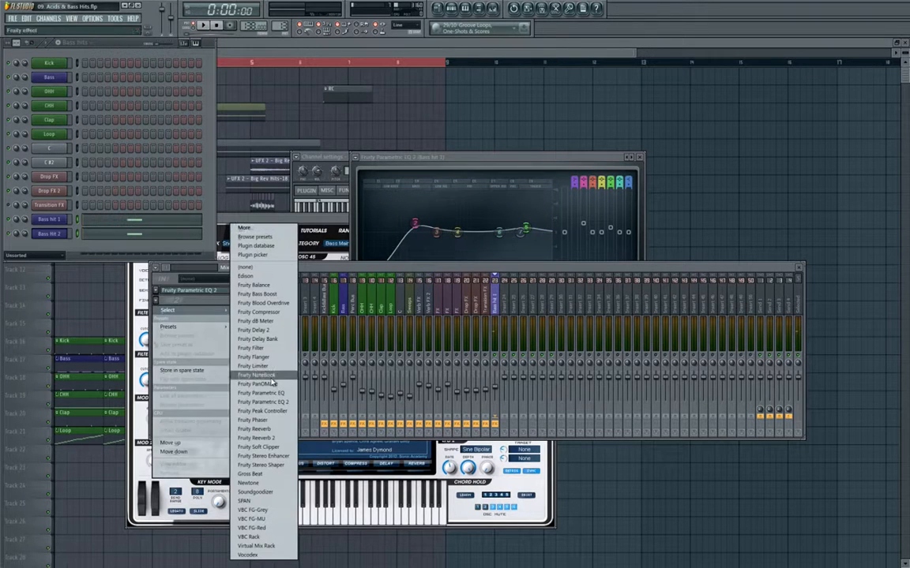
click(236, 412)
drag(102, 150, 447, 192)
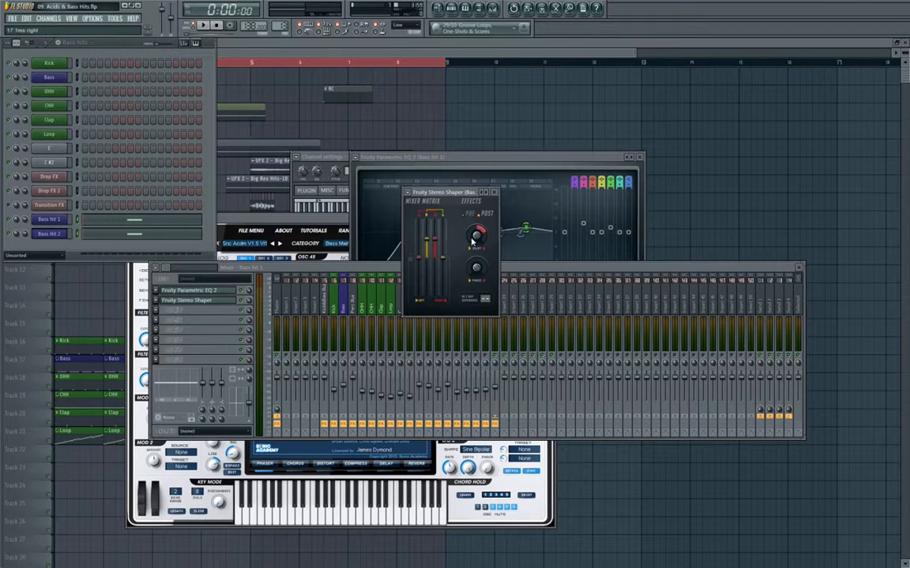
click(495, 193)
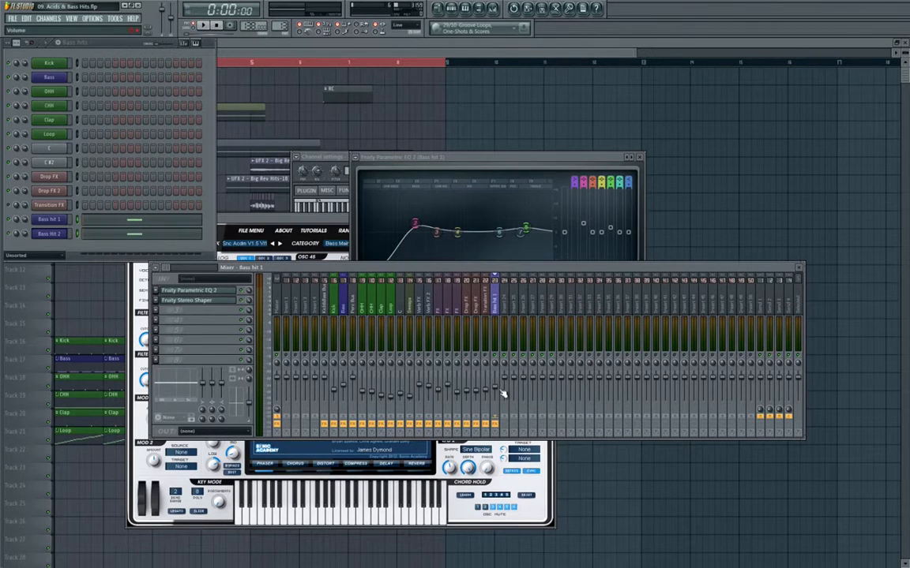
Step: Copy Gross Beat with its Sidechain volume preset from the Drop FX mixer track to Bass hit 1, then close both Gross Beat windows
key(space)
key(space)
click(476, 308)
click(217, 339)
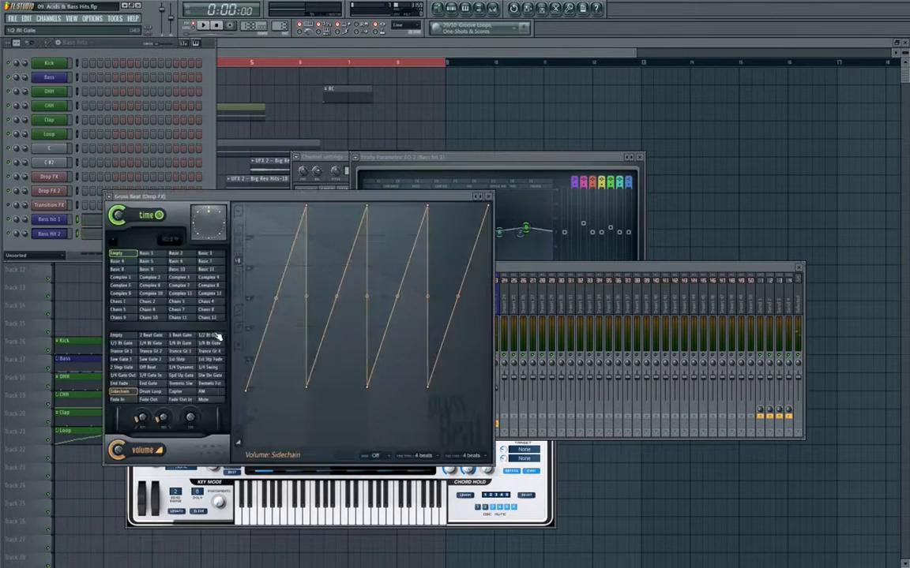
click(109, 197)
drag(138, 240, 495, 307)
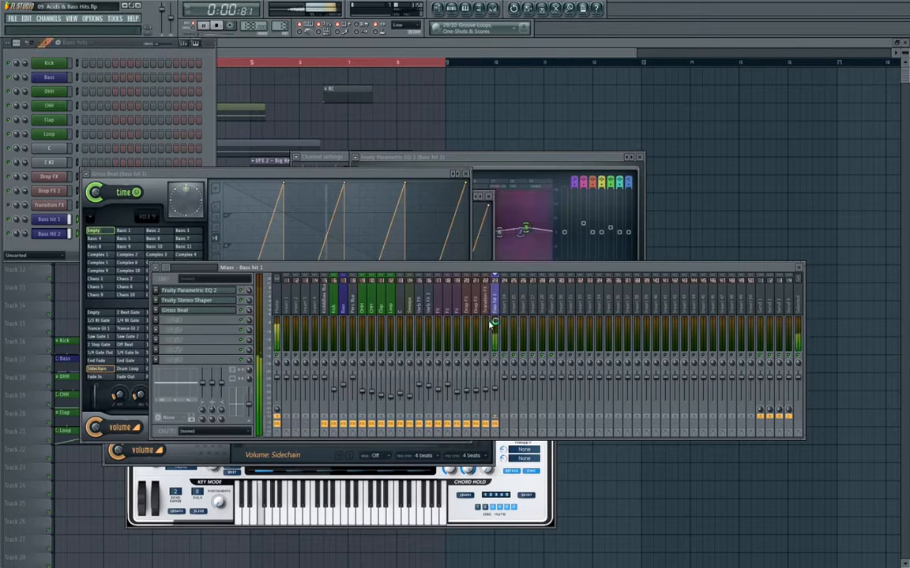
click(188, 141)
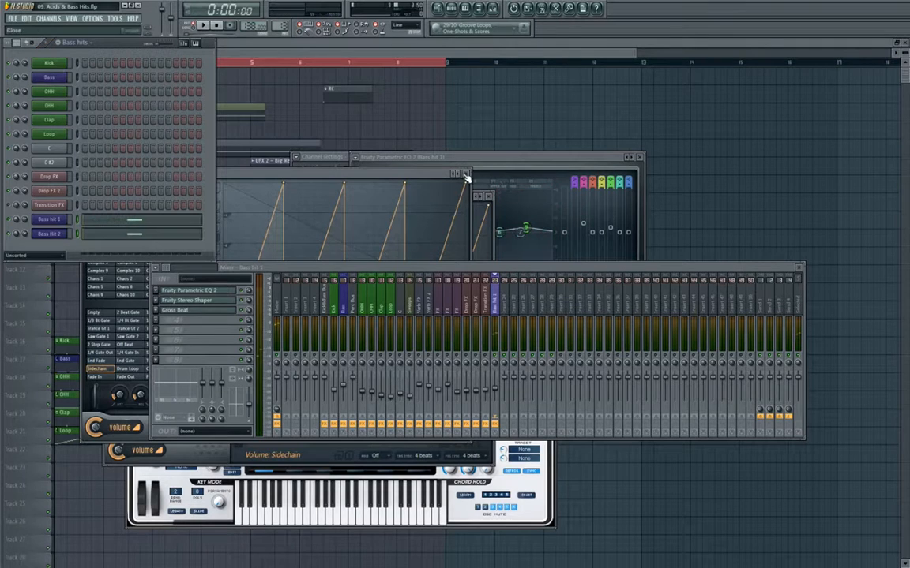
click(432, 184)
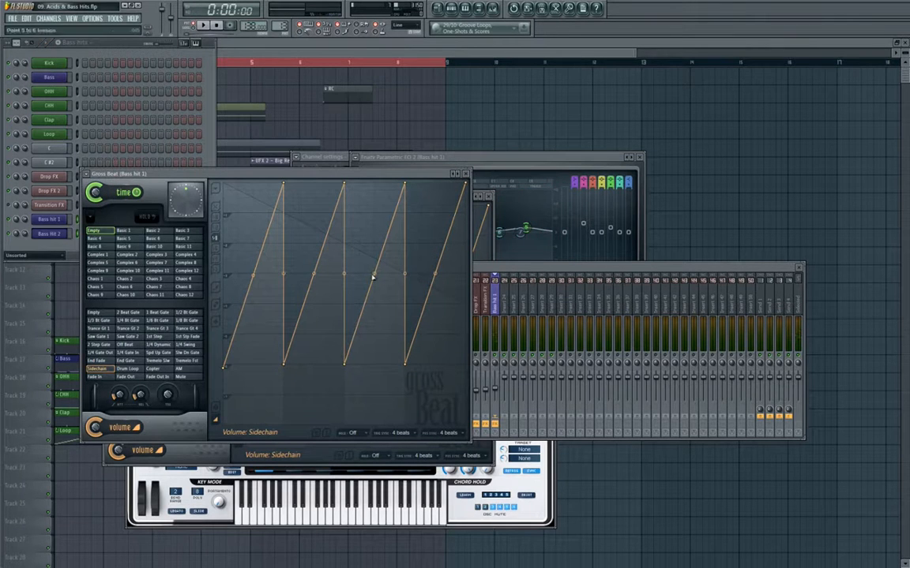
click(466, 174)
click(489, 196)
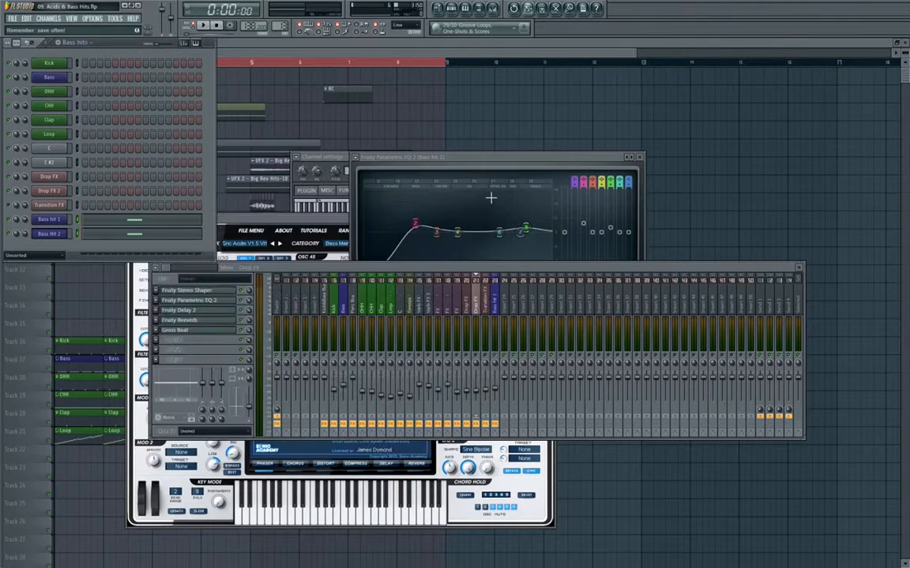
Step: Close all open windows and paint the Bass hits pattern across bars 1 to 8 on playlist Track 22
key(F12)
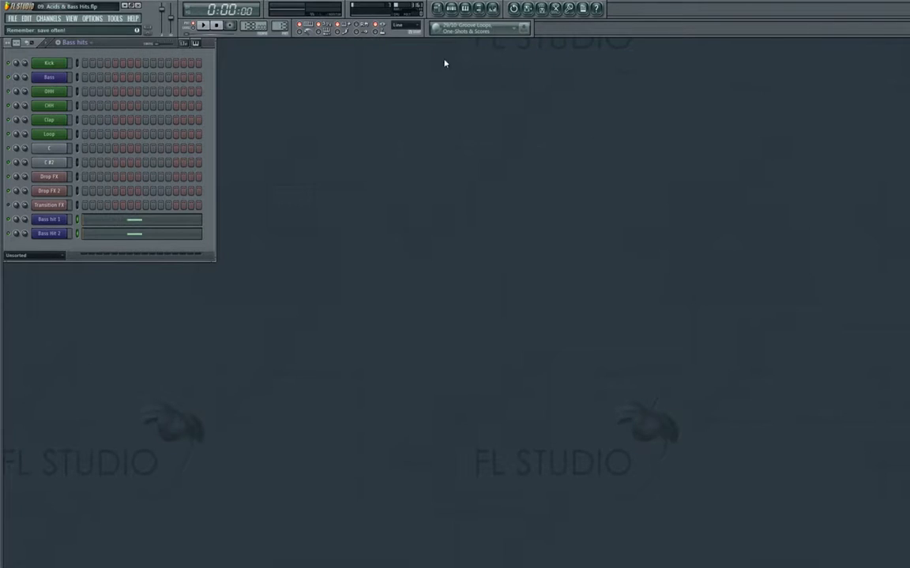
click(436, 9)
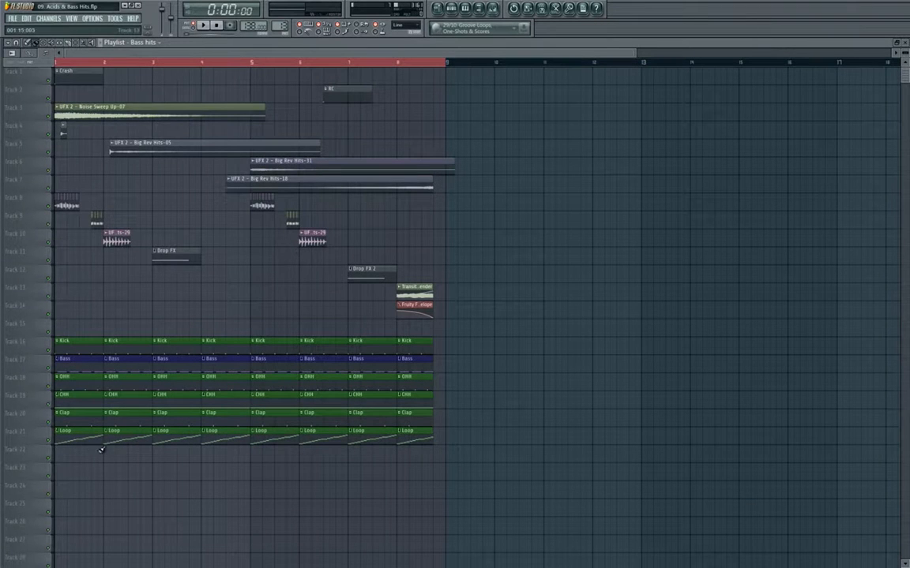
scroll(131, 376, down, 5)
click(79, 319)
drag(197, 319, 367, 316)
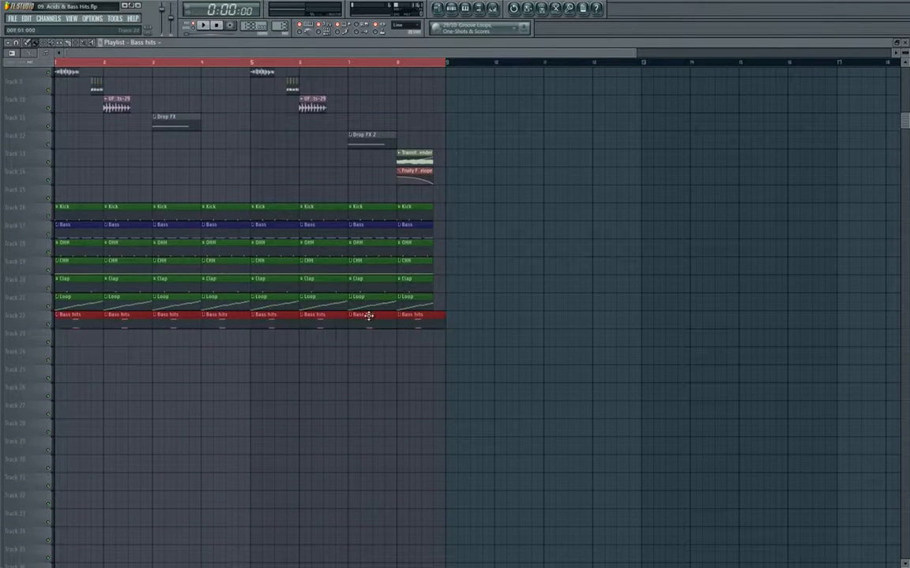
Step: Play the arrangement in song mode and lower the Bass hit 1 mixer volume to about -12.2 dB
click(495, 11)
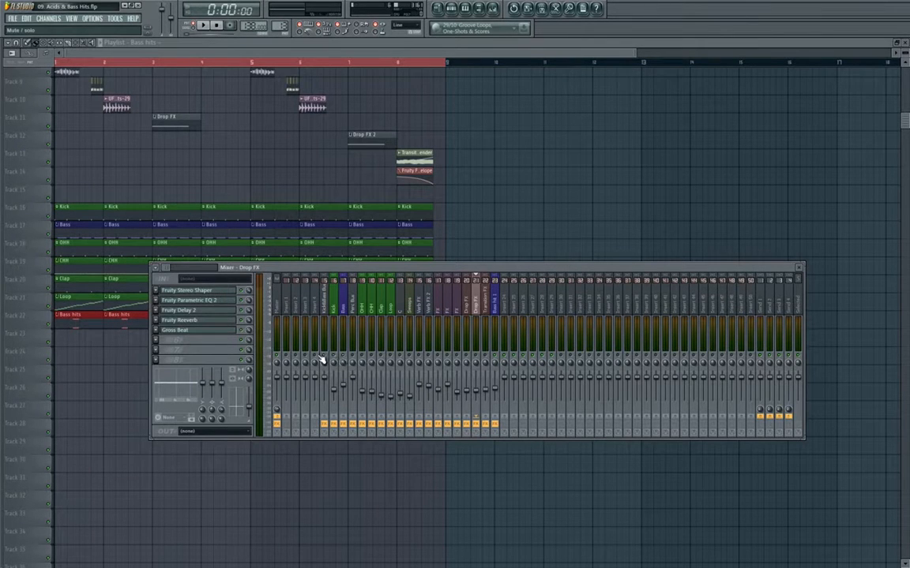
click(192, 27)
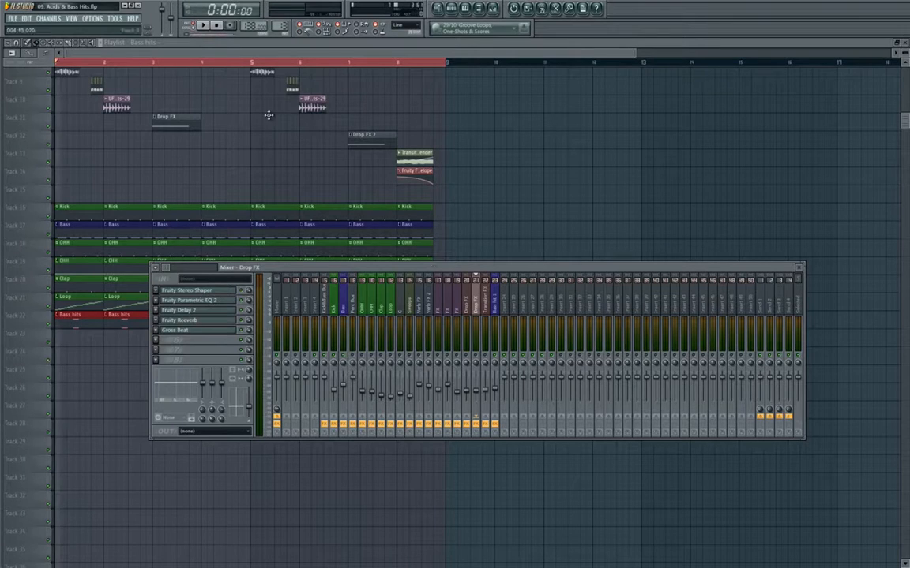
key(space)
click(497, 390)
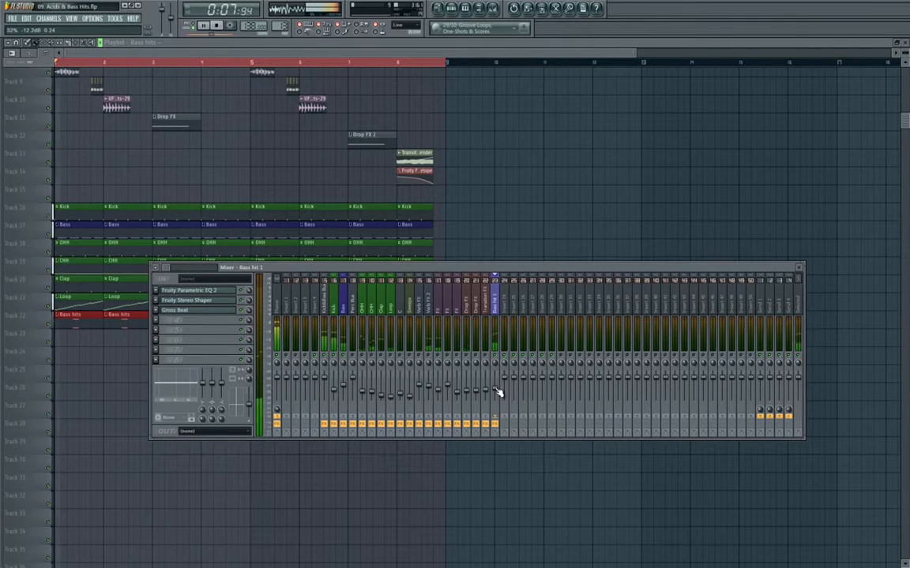
key(space)
key(F9)
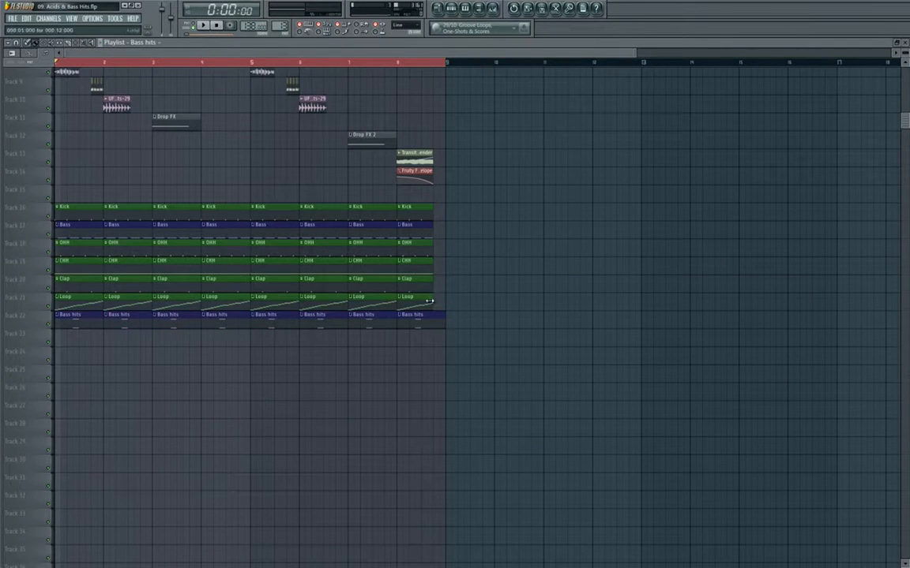
Step: Place another Bass hits clip at bar 9 on Track 23 and make it unique
click(451, 340)
click(450, 333)
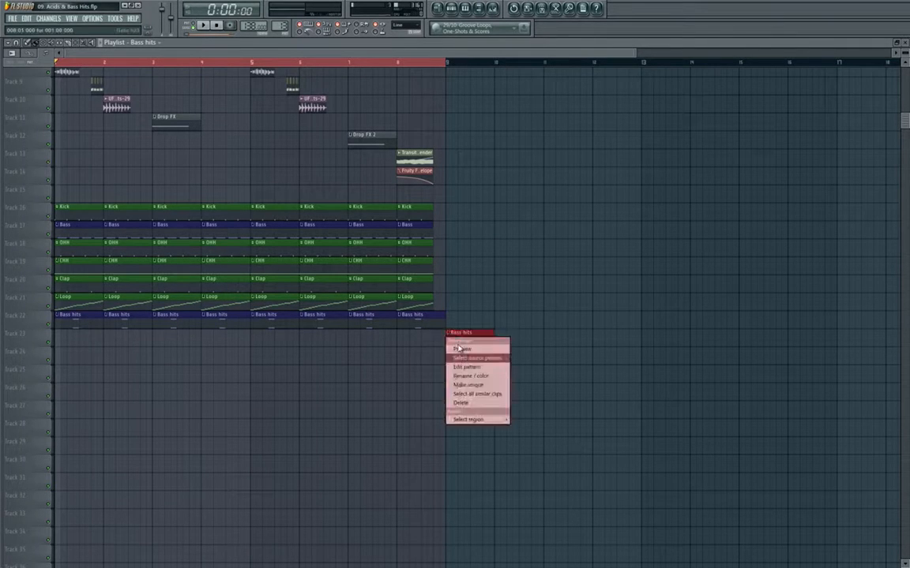
click(477, 387)
Step: Shift the Bass hit 1 and Bass Hit 2 notes to the start of the bar in the Bass hits #2 pattern
double_click(480, 341)
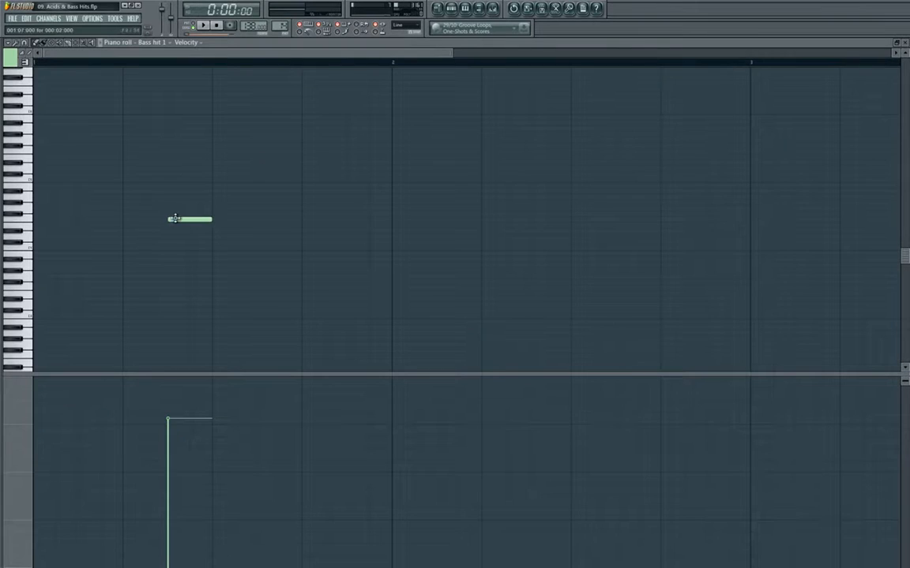
drag(175, 218, 39, 219)
key(Escape)
click(134, 234)
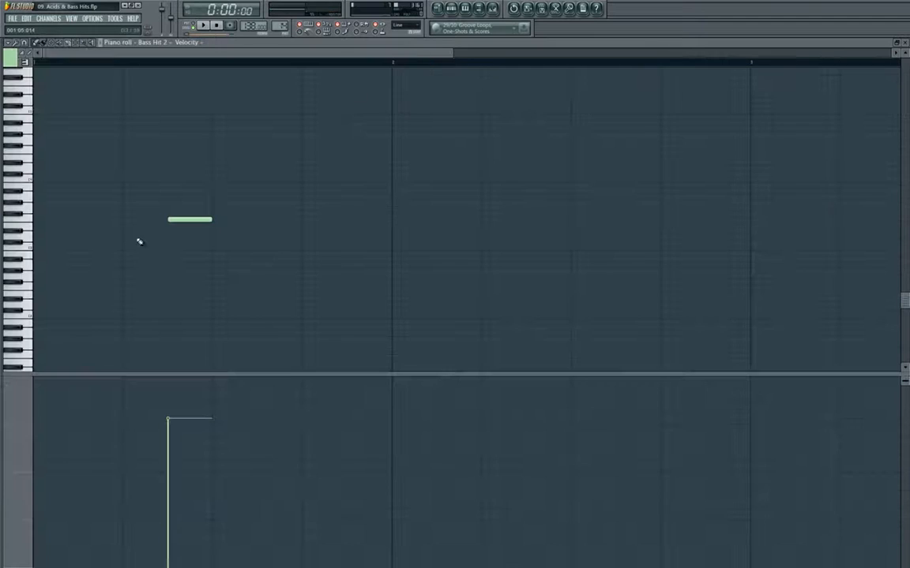
click(74, 225)
right_click(183, 219)
key(Escape)
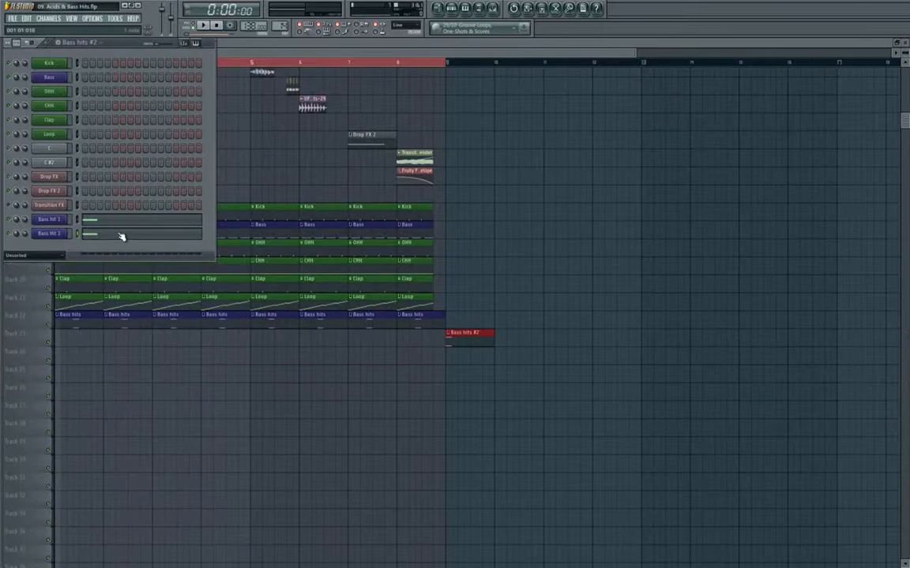
Step: Add Fruity Reeverb to the fourth effect slot of the Bass hit 1 mixer track, with about 4.9 s decay and 58% reverb
click(494, 9)
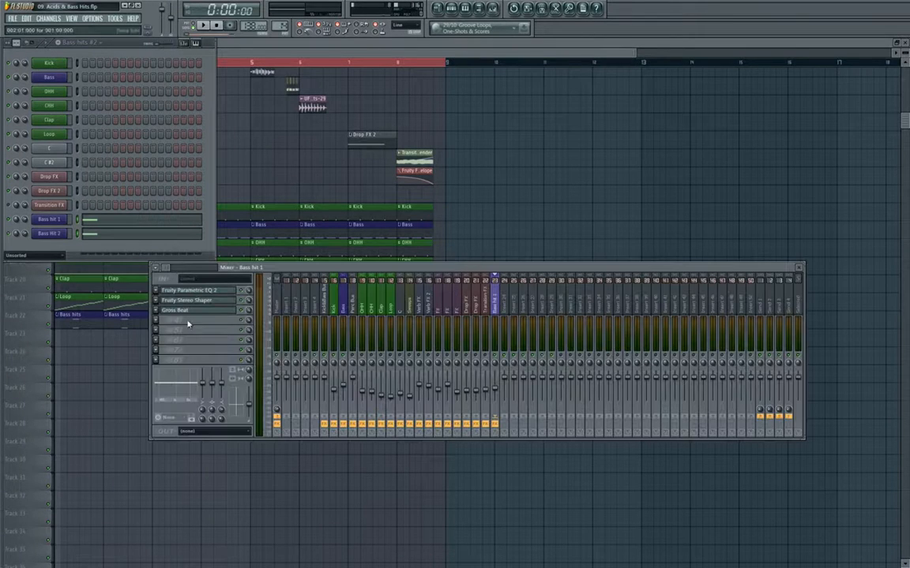
click(156, 320)
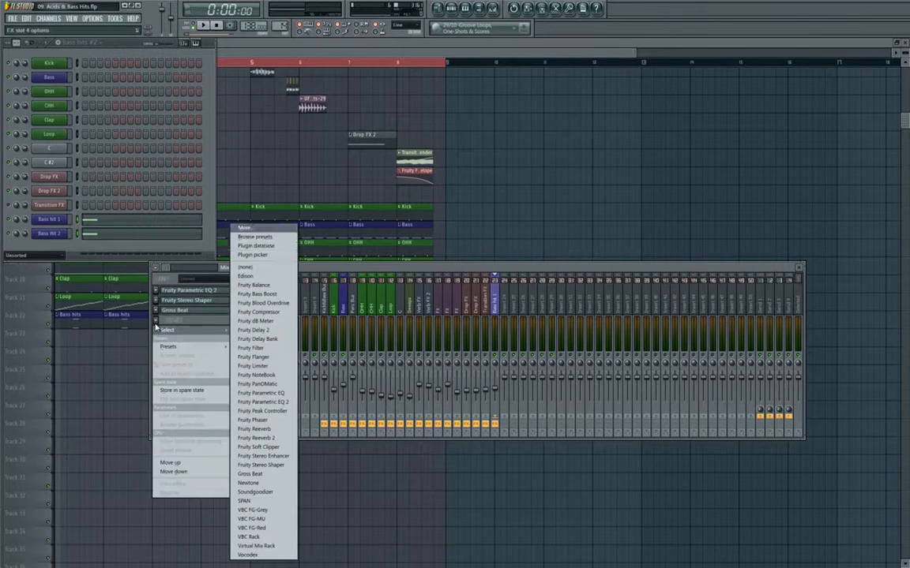
click(152, 227)
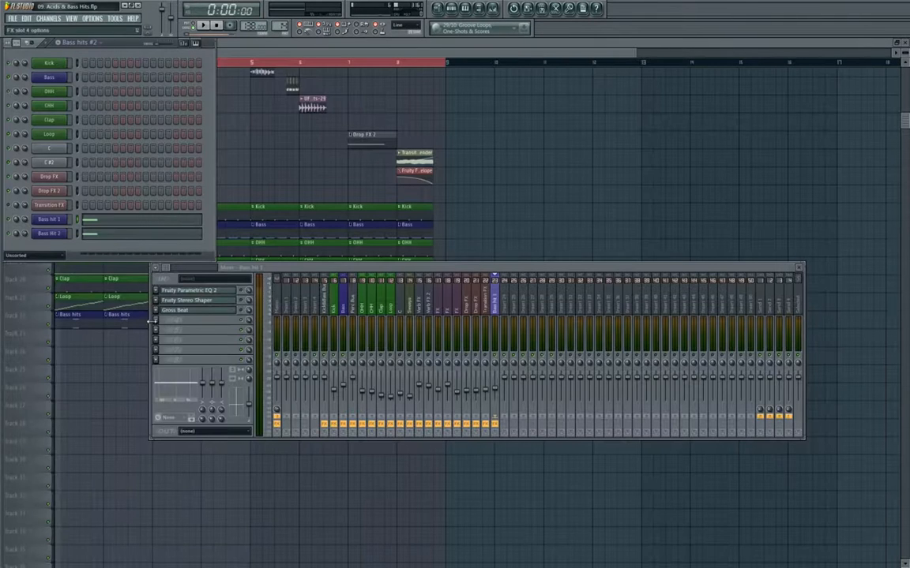
click(156, 320)
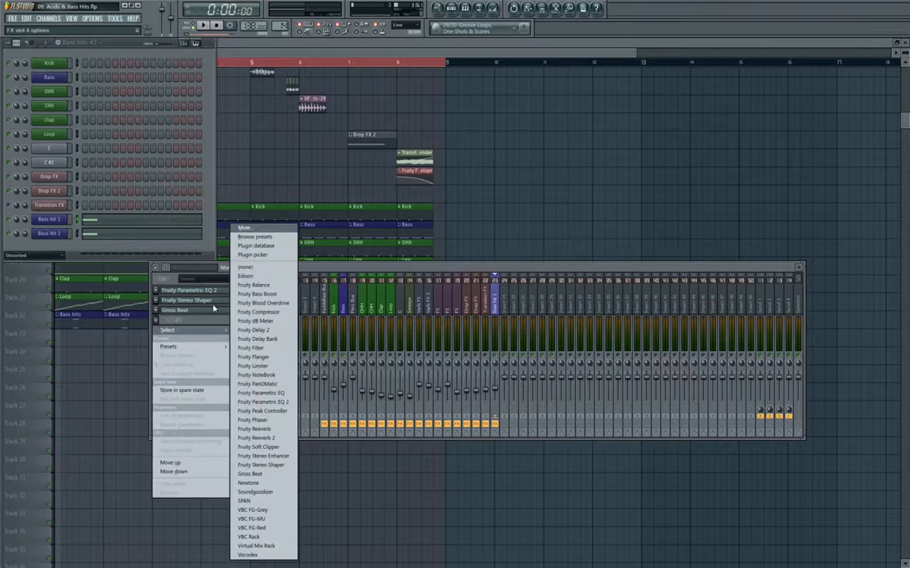
click(247, 389)
drag(173, 176, 485, 217)
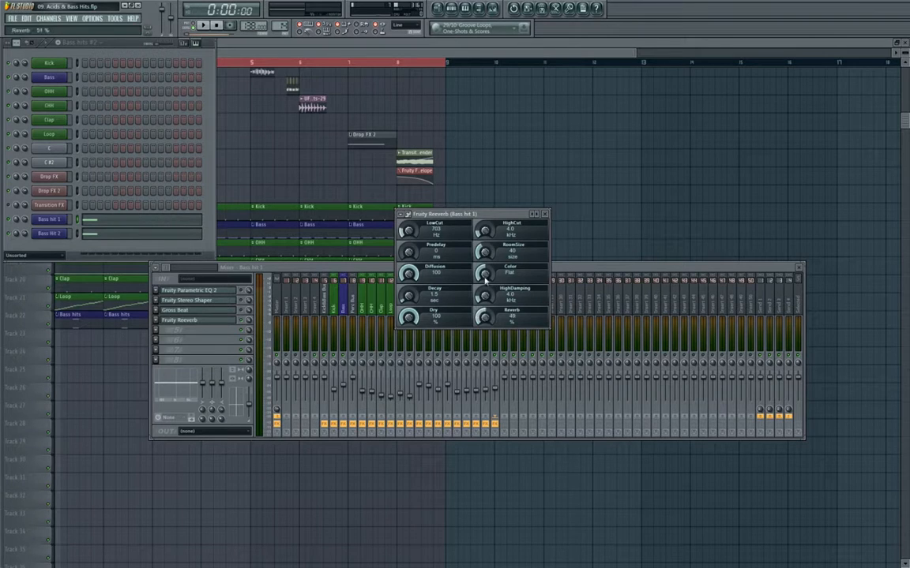
key(space)
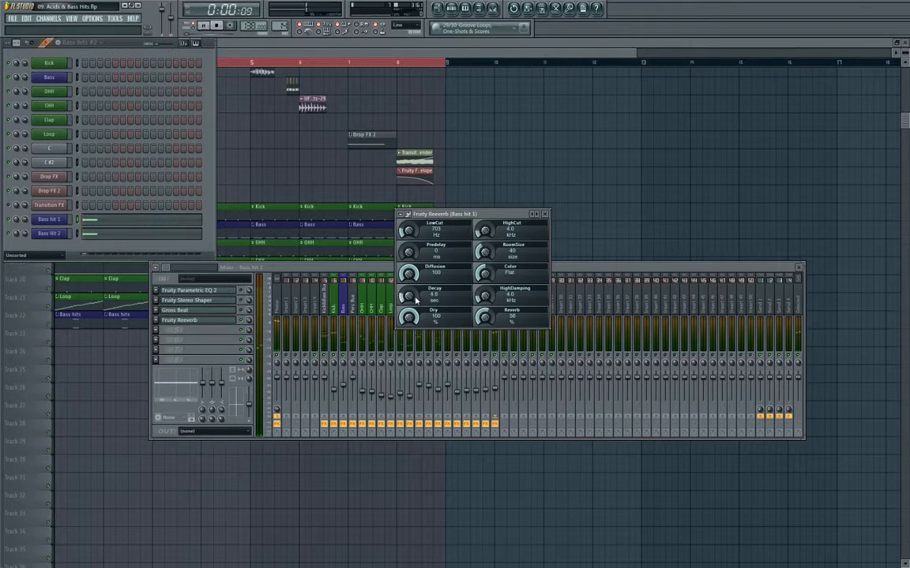
Step: Select bars 9 to 10 in the playlist and play back the Bass hits #2 clip with its reverb tail
scroll(408, 295, down, 5)
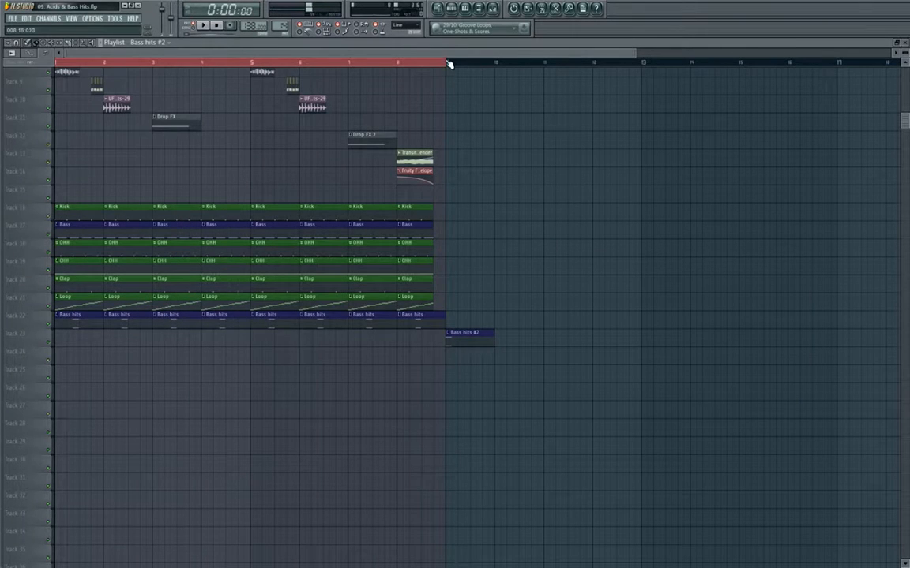
drag(448, 63, 543, 67)
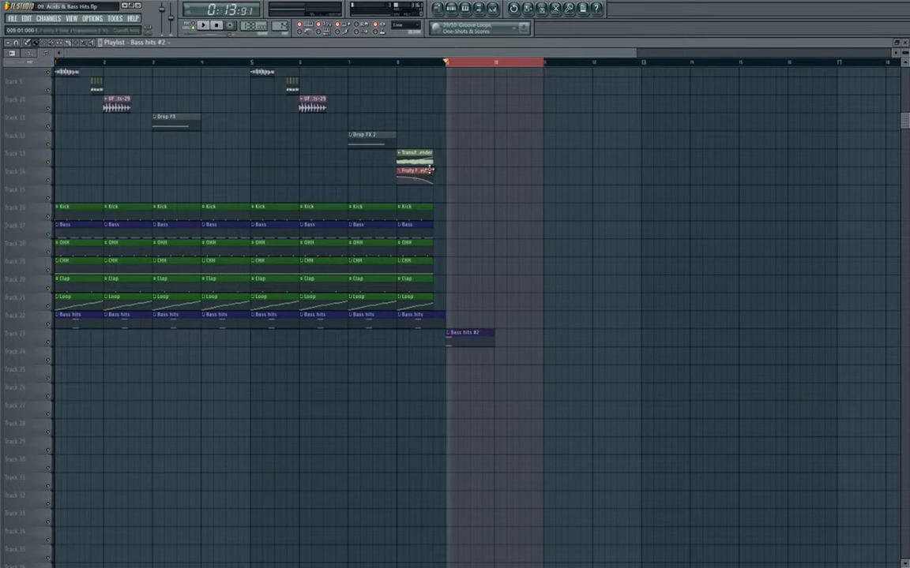
scroll(427, 167, up, 3)
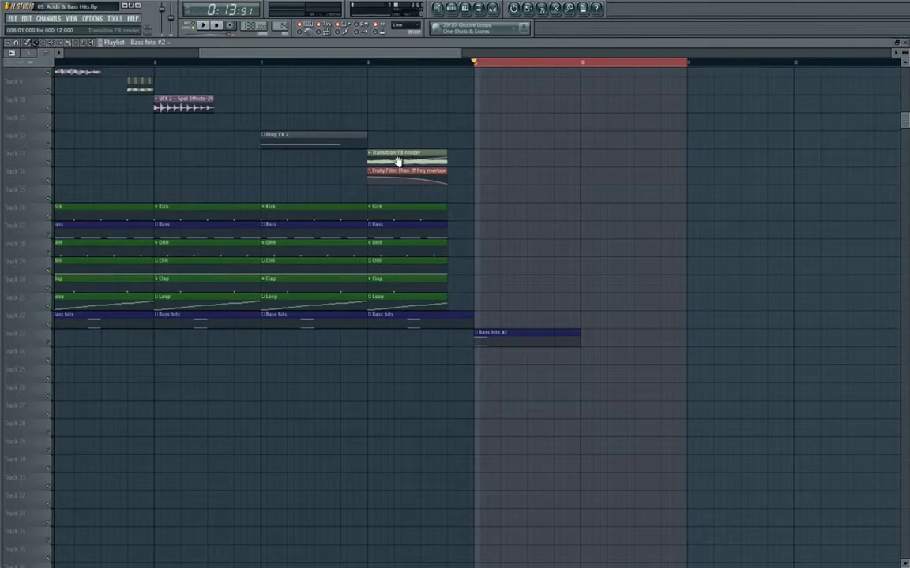
drag(398, 163, 324, 155)
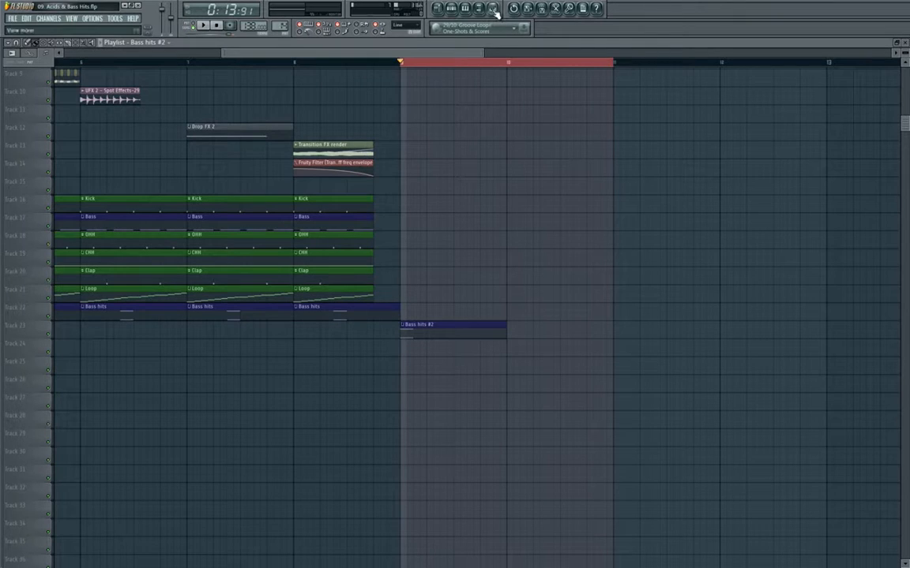
key(space)
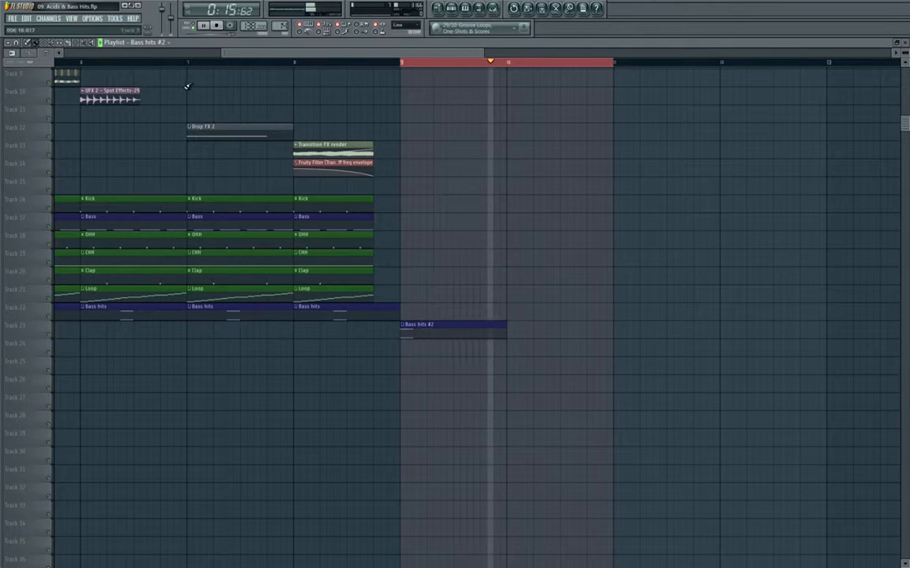
key(space)
Step: Export the selected range as a wave file named Bass hit reverse in the Sound FX folder
click(12, 17)
click(126, 93)
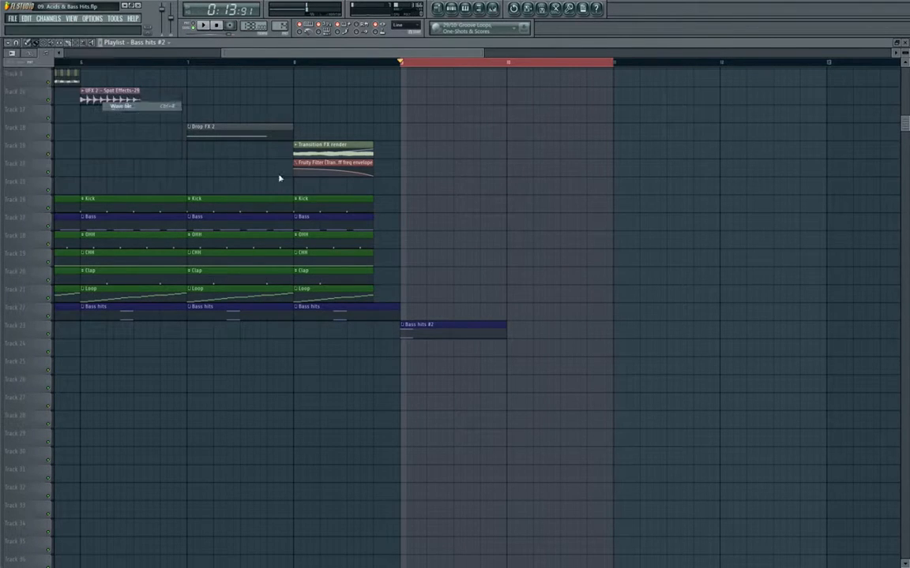
click(327, 512)
click(295, 469)
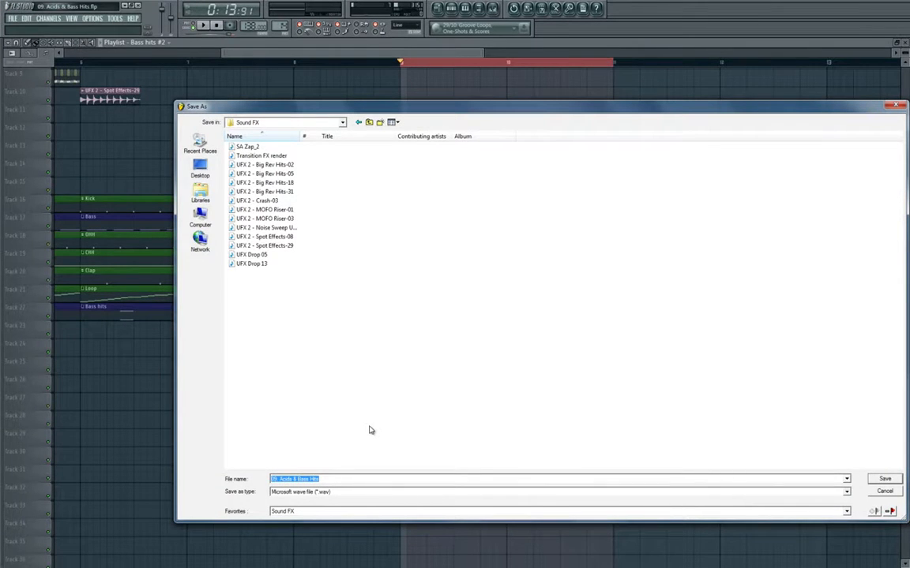
text(Bass hit reverse)
key(Return)
key(Return)
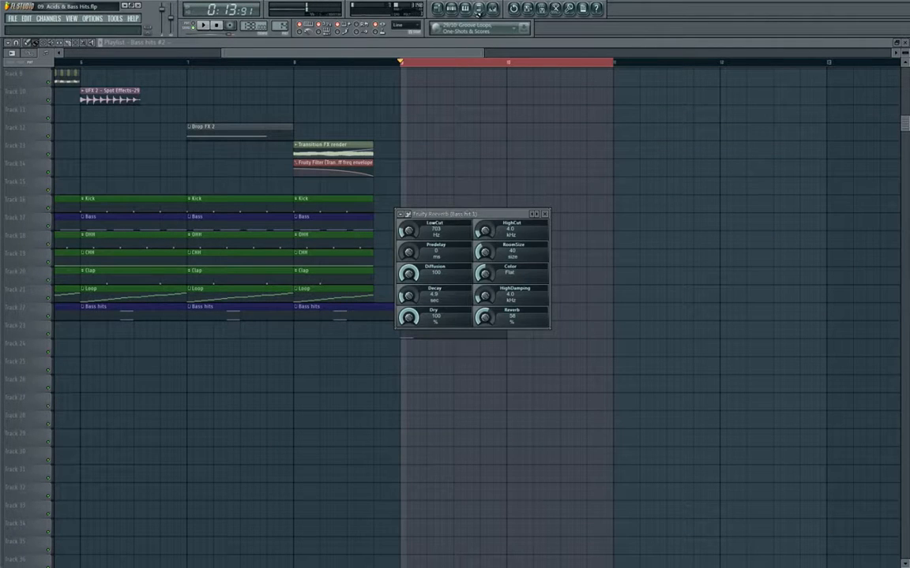
Step: Find the Bass hit reverse sample in the Sound FX folder under Sonic Academy 2 and place it on playlist Track 24
key(alt+F8)
click(81, 368)
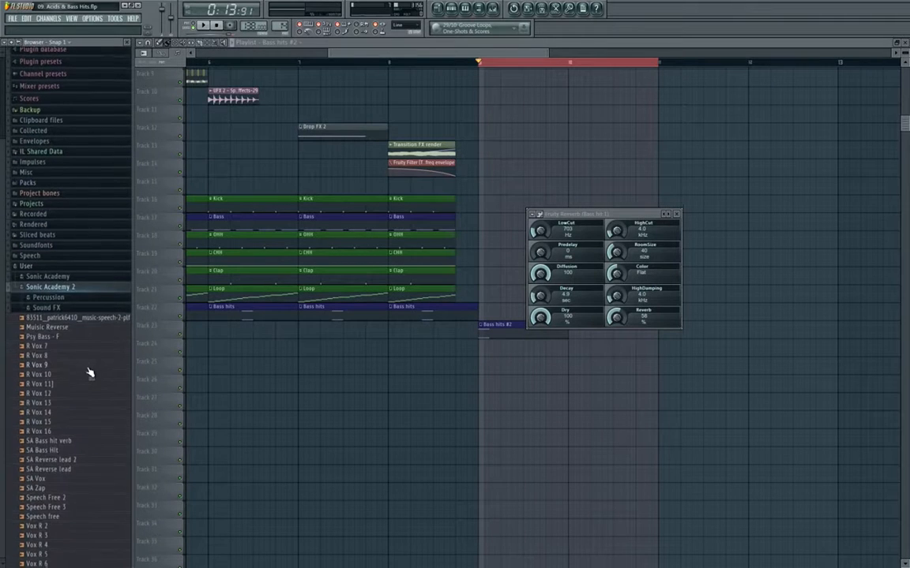
click(70, 308)
click(69, 308)
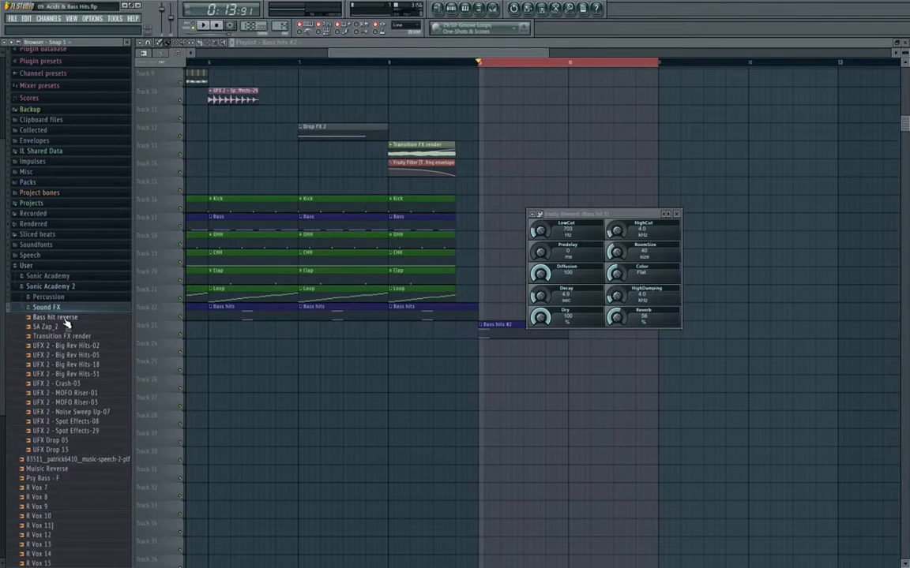
drag(67, 320, 324, 347)
Step: Delete the Bass hits #2 clip and move the Bass hit reverse clip to the start of bar 1
scroll(540, 298, left, 5)
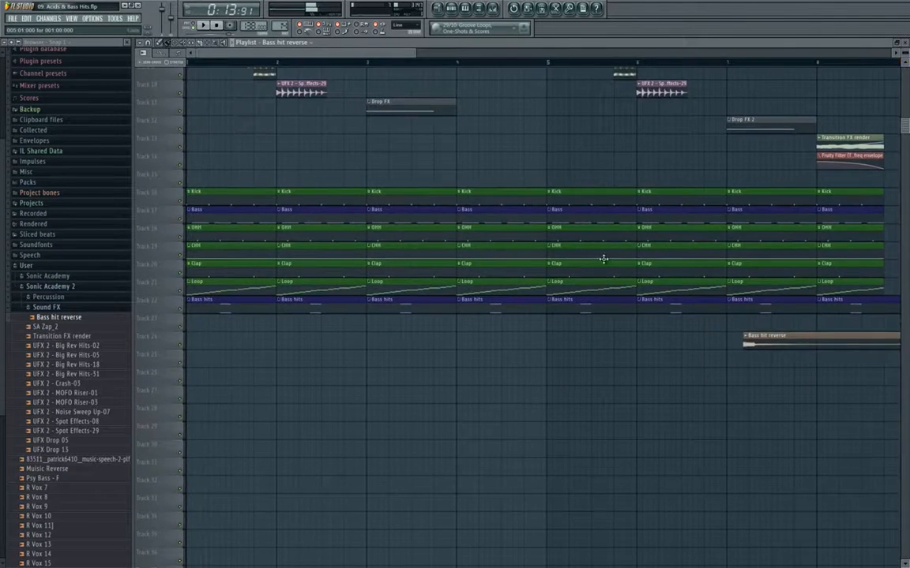
scroll(573, 279, down, 1)
right_click(766, 322)
drag(716, 341, 222, 343)
scroll(165, 331, up, 2)
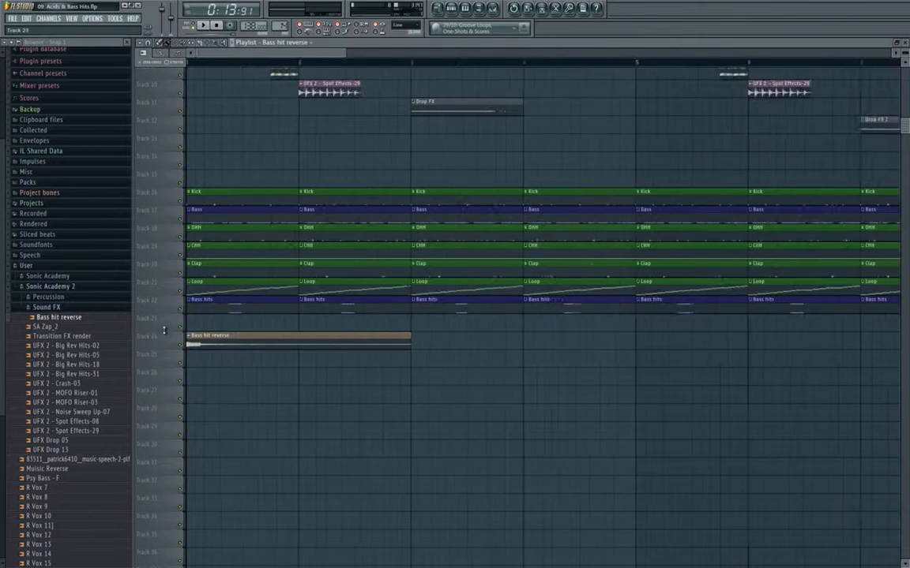
scroll(165, 331, up, 2)
Step: Link the Bass hit reverse channel to the free mixer track beside Bass hit 1 and bring up Bass hit 1's effects
double_click(230, 335)
click(491, 9)
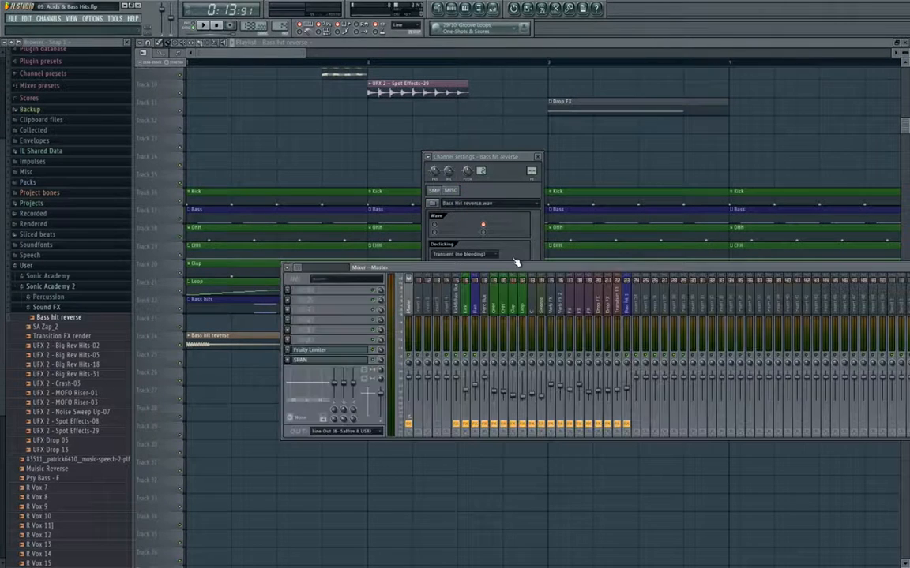
right_click(638, 311)
click(754, 311)
click(627, 309)
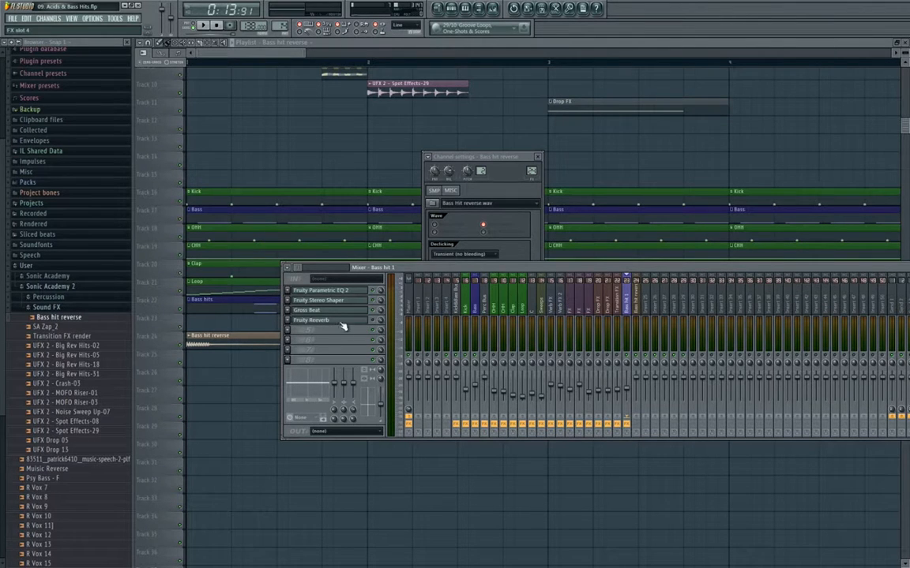
click(254, 374)
Step: Compare the Bass hit reverse clip with the first bass hit note, and place it on Track 23 from bar 1
drag(244, 343, 278, 341)
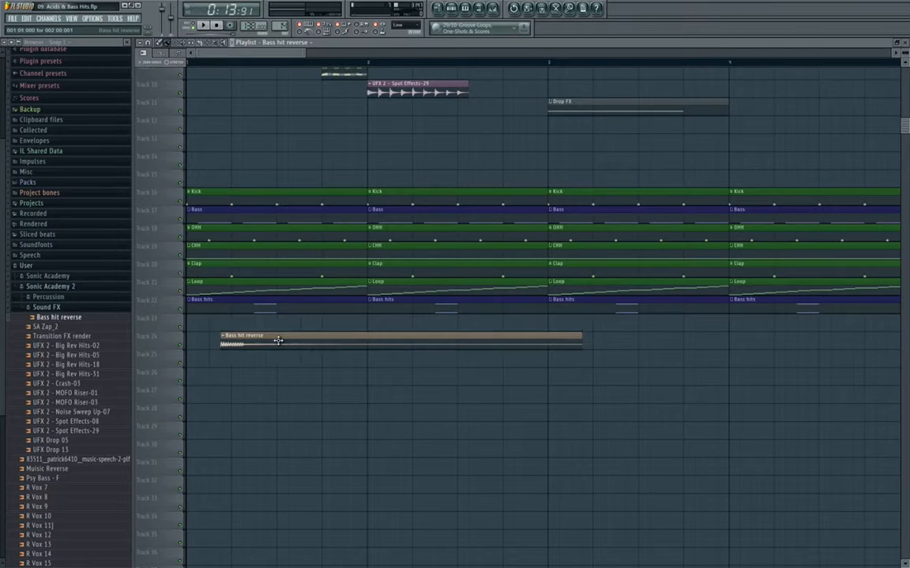
scroll(278, 341, up, 4)
scroll(281, 332, up, 3)
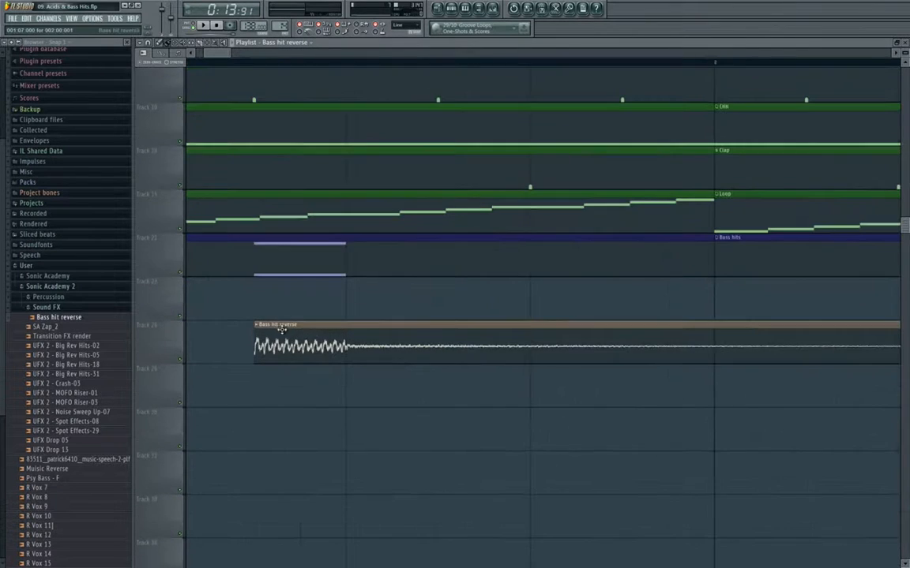
drag(281, 338, 283, 298)
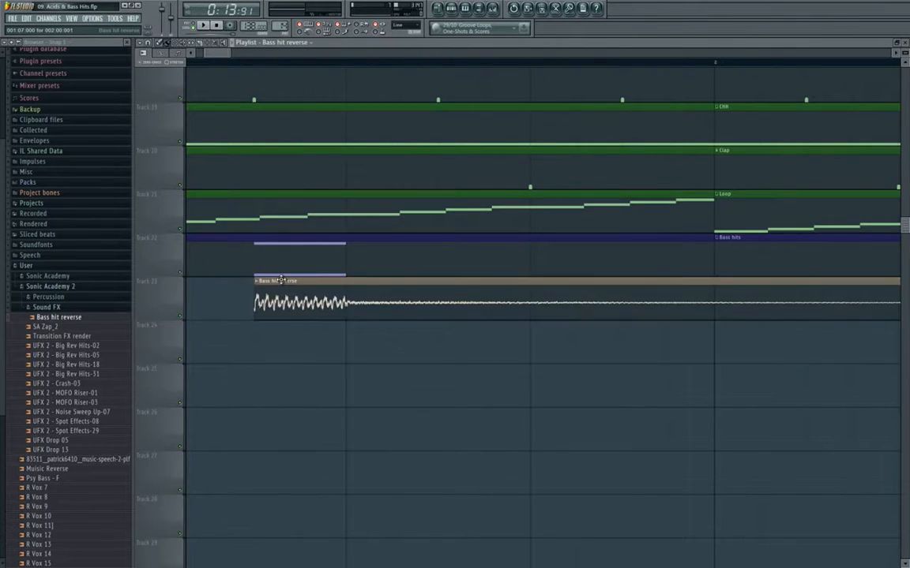
scroll(296, 316, down, 5)
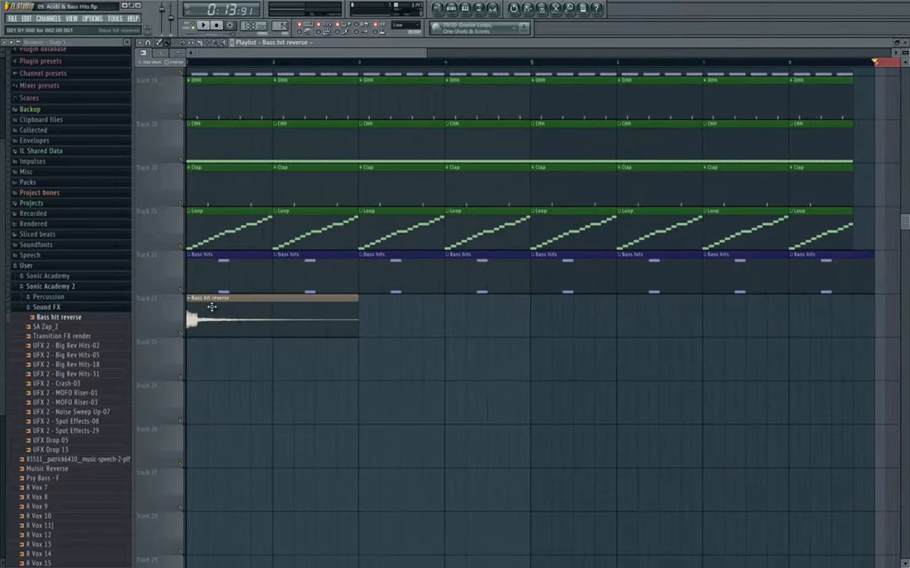
Step: Reverse the Bass hit reverse sample in its channel settings
double_click(209, 309)
click(445, 325)
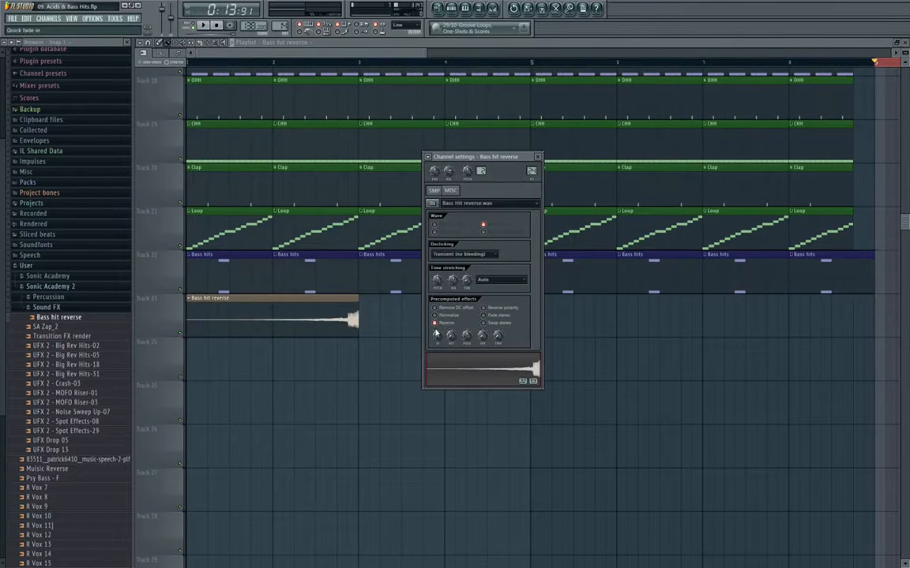
key(Escape)
Step: Trim the last two steps off the reversed clip on Track 23, cutting away the hit and keeping the reverb swell
scroll(357, 337, up, 6)
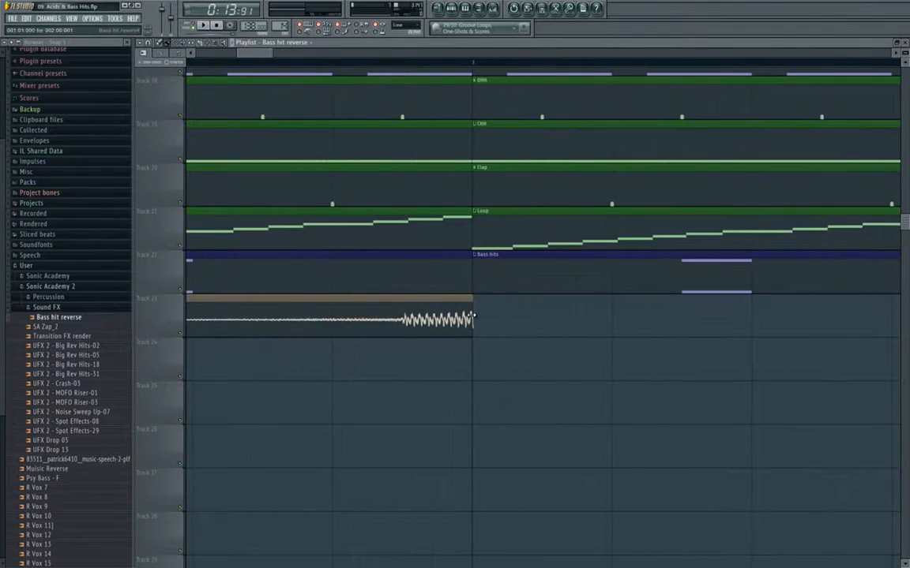
drag(469, 320, 408, 321)
scroll(403, 316, up, 3)
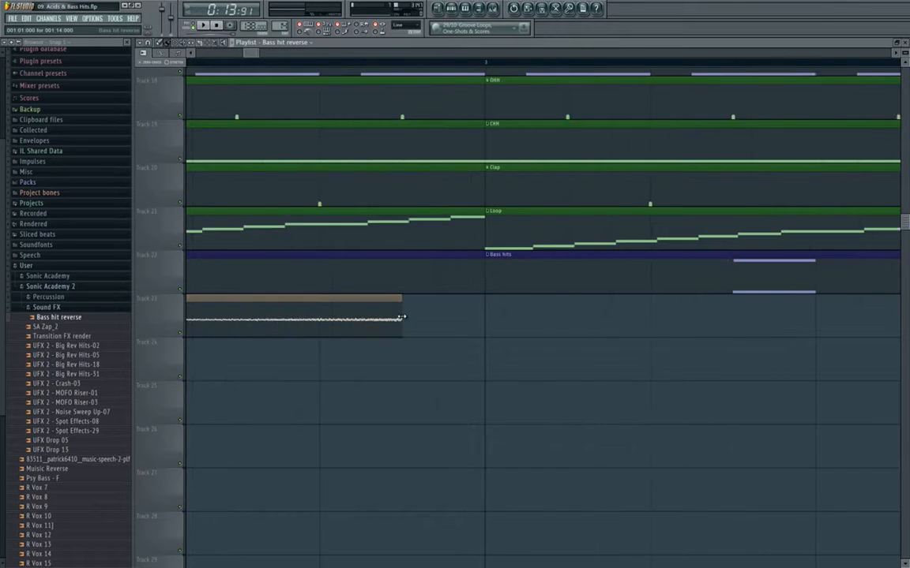
scroll(398, 313, down, 8)
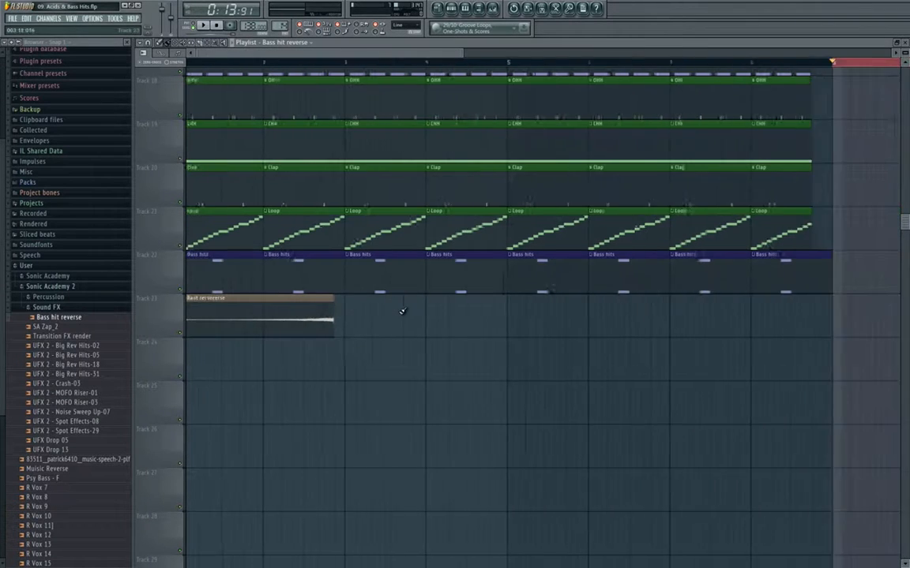
Step: Normalize the Bass hit reverse sample in its channel settings
scroll(283, 319, up, 3)
double_click(282, 318)
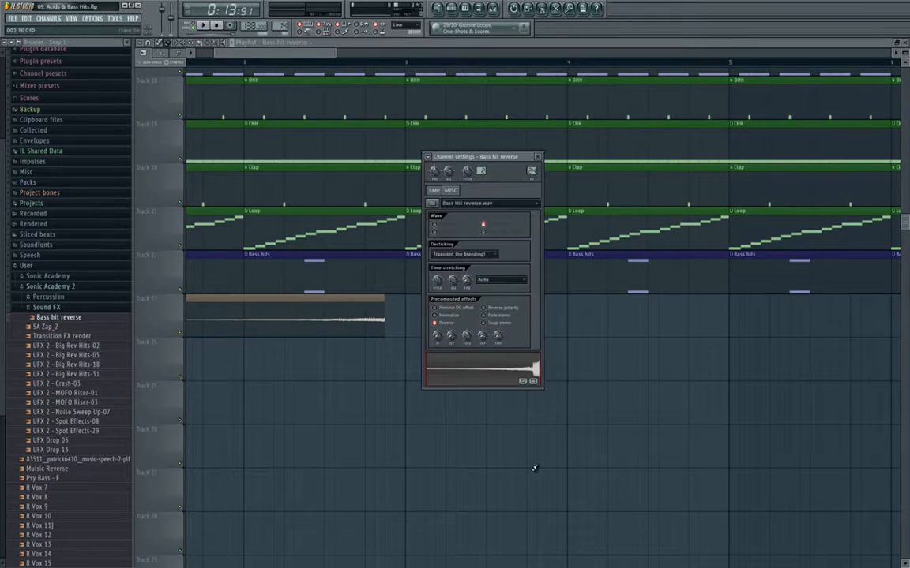
click(434, 315)
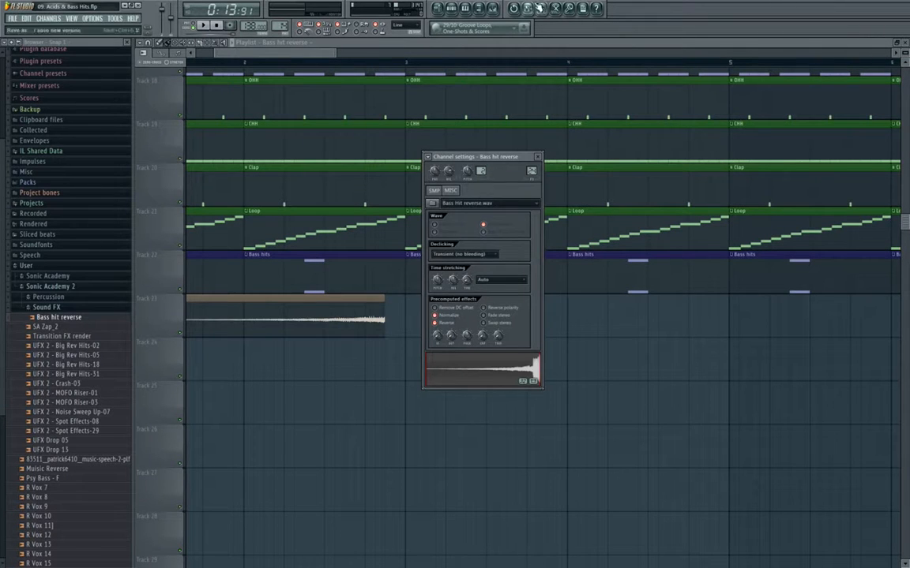
Step: Select the Bass hit reverse mixer track and link the sample's channel to it again
click(493, 10)
right_click(638, 280)
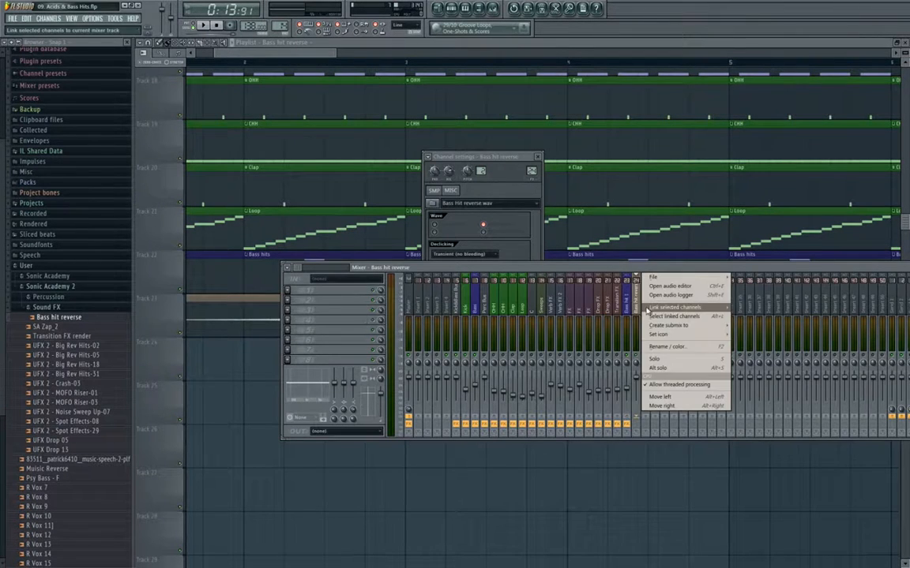
mouse_move(650, 310)
click(802, 312)
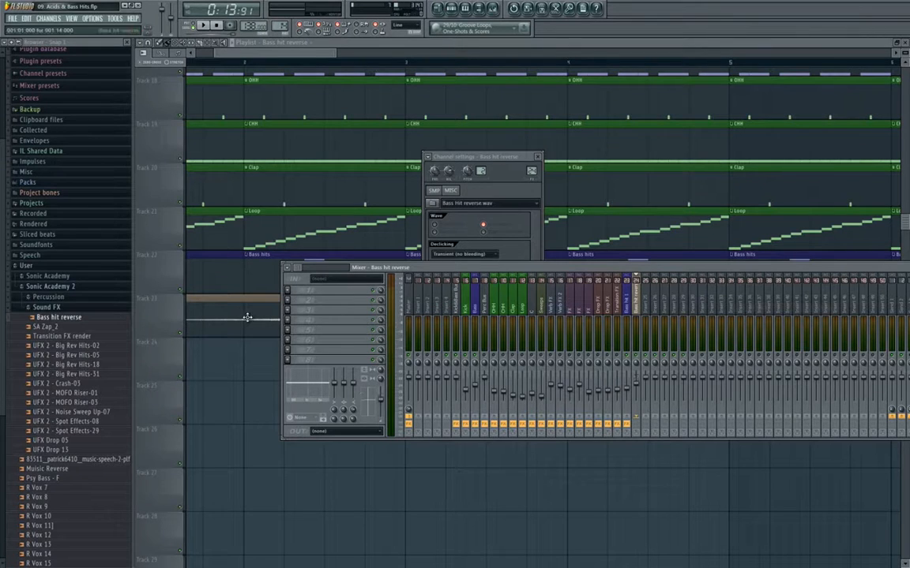
Step: Add Fruity Stereo Shaper to the Bass hit reverse mixer track with a 10.0 ms right delay
click(297, 298)
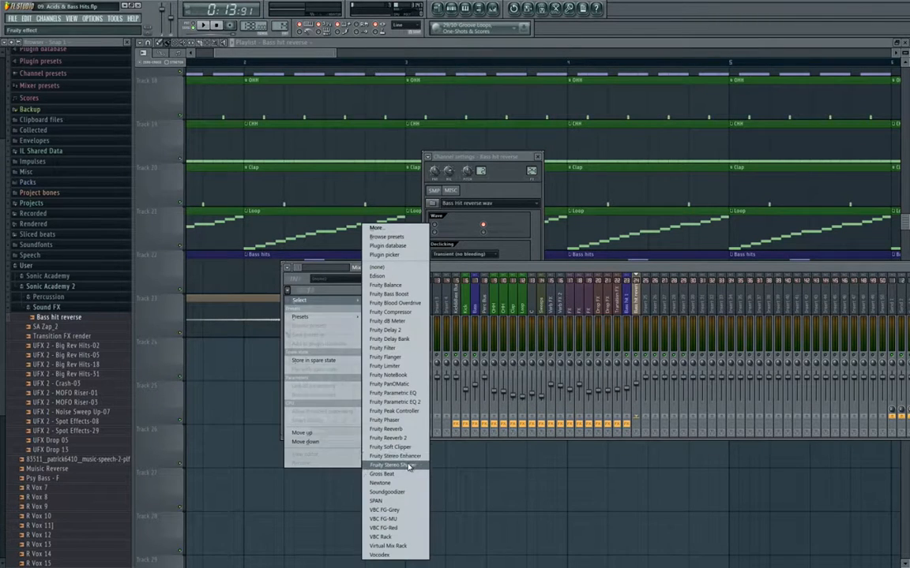
click(371, 421)
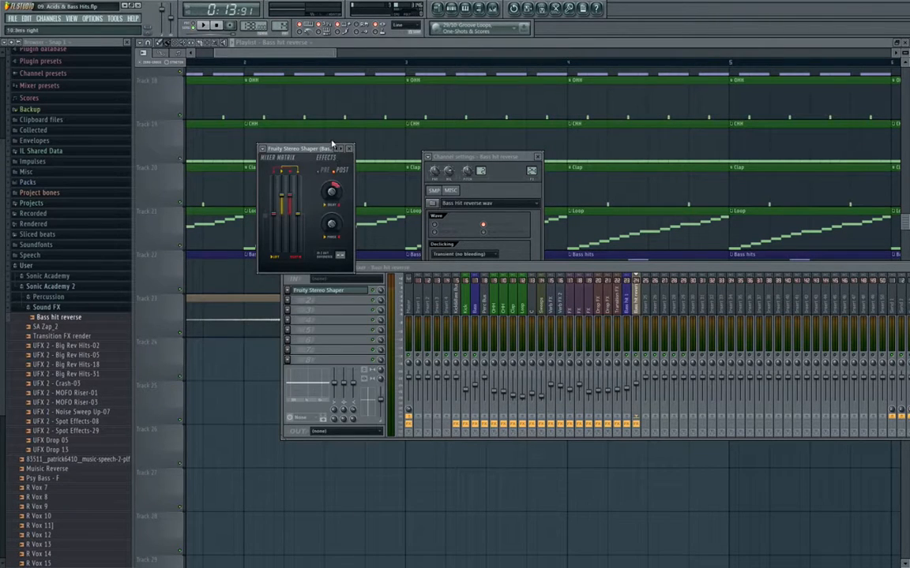
right_click(334, 194)
click(340, 199)
click(349, 149)
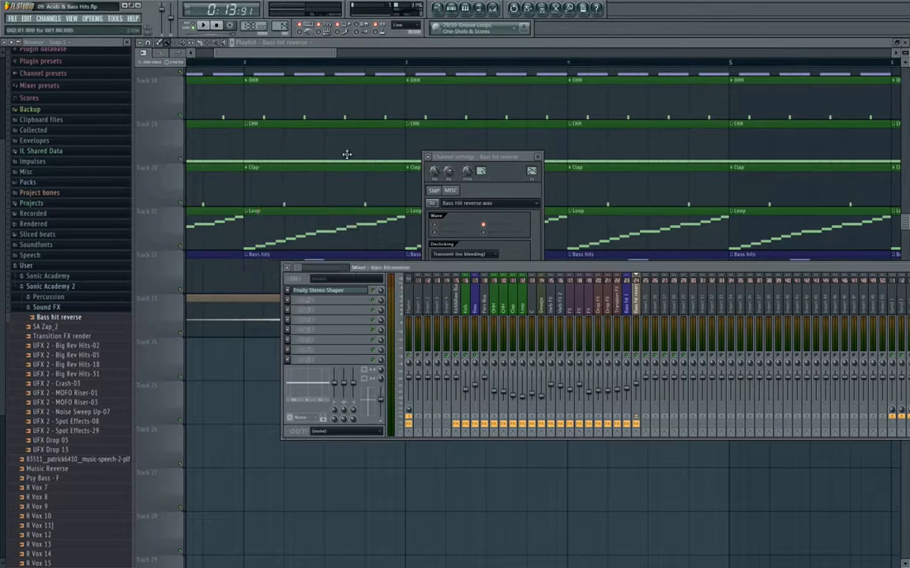
Step: Replace Fruity Stereo Shaper on the Bass hit reverse mixer track with Fruity Parametric EQ 2 and lower one of its bands
click(294, 293)
right_click(294, 294)
mouse_move(300, 300)
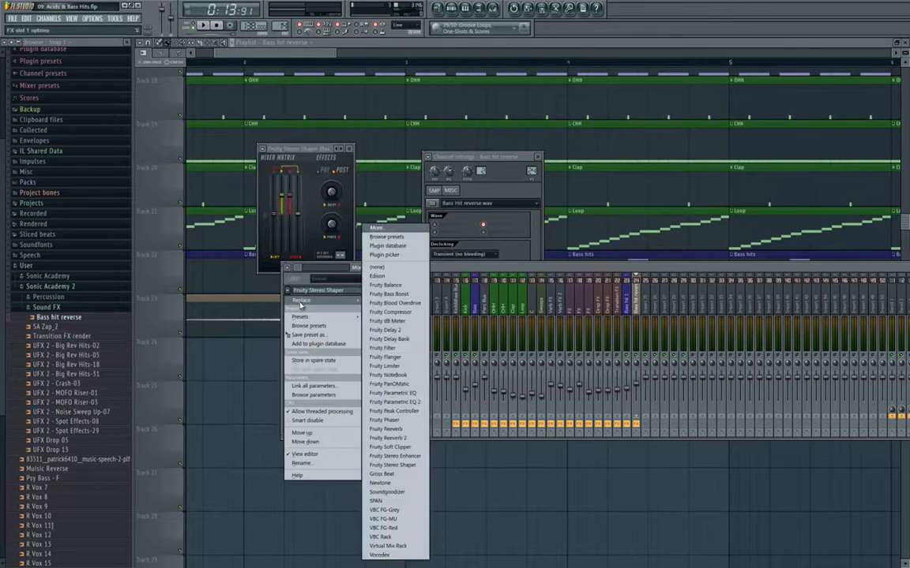
click(396, 269)
click(292, 295)
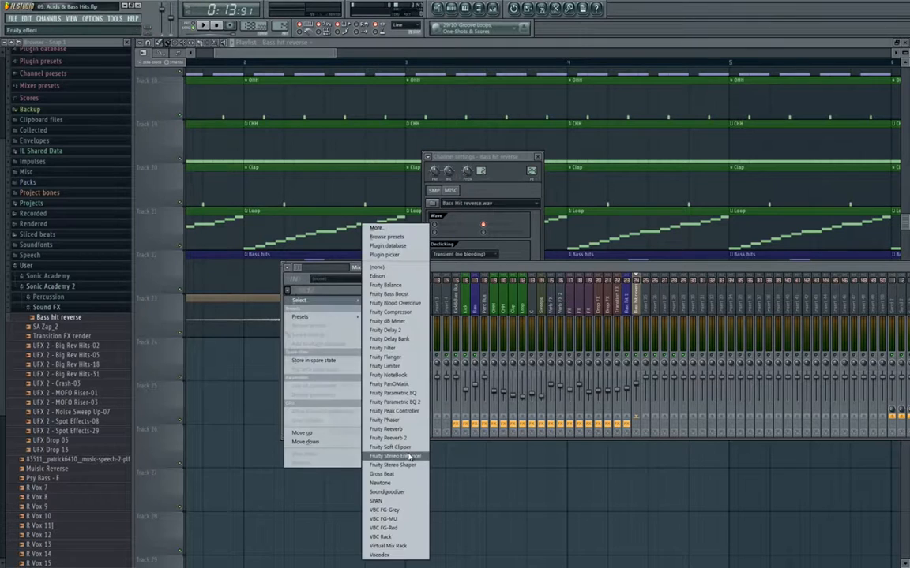
click(416, 403)
drag(301, 225, 313, 271)
key(F5)
Step: Slice the Bass hit reverse clip on Track 23 at bar 2 and delete the first piece
scroll(315, 331, down, 2)
scroll(183, 52, up, 1)
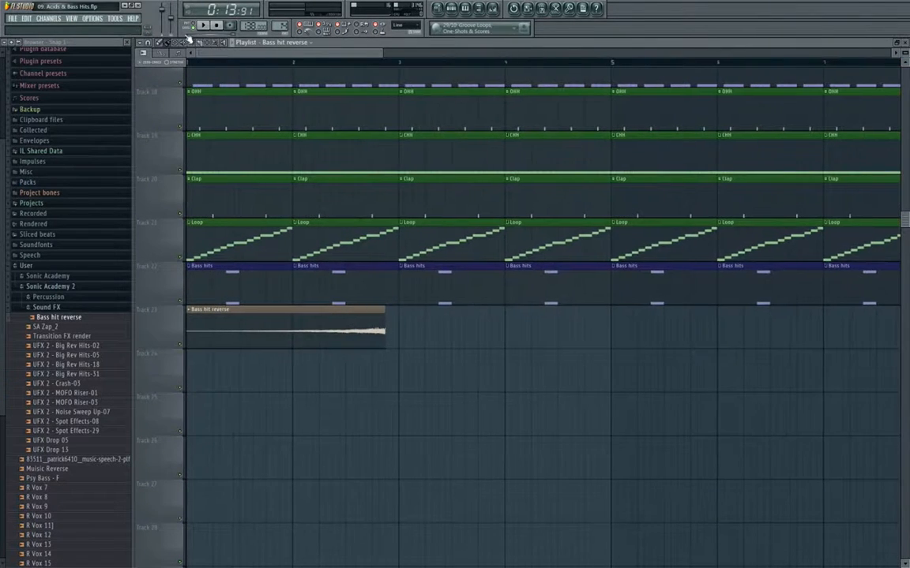
scroll(312, 345, up, 2)
drag(292, 313, 291, 305)
scroll(291, 305, left, 1)
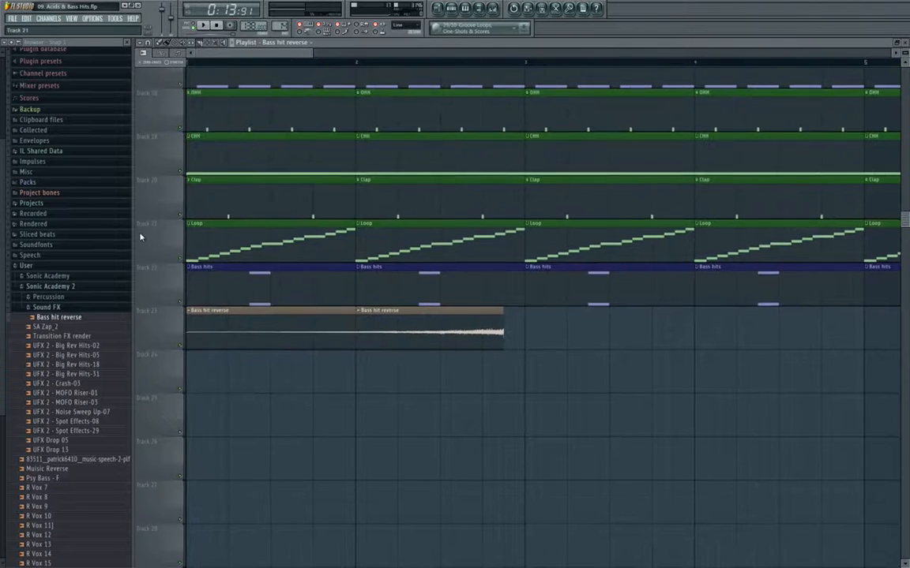
click(168, 45)
right_click(308, 330)
Step: Place trimmed Bass hit reverse clips at the starts of bars 1 and 2, each ending where that bar's bass hit begins
drag(406, 330, 337, 336)
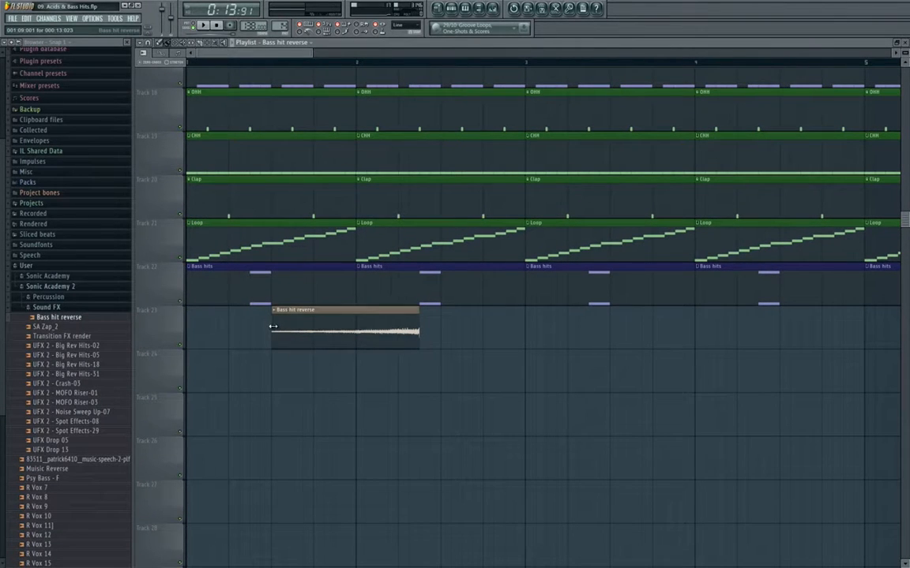
drag(274, 326, 174, 328)
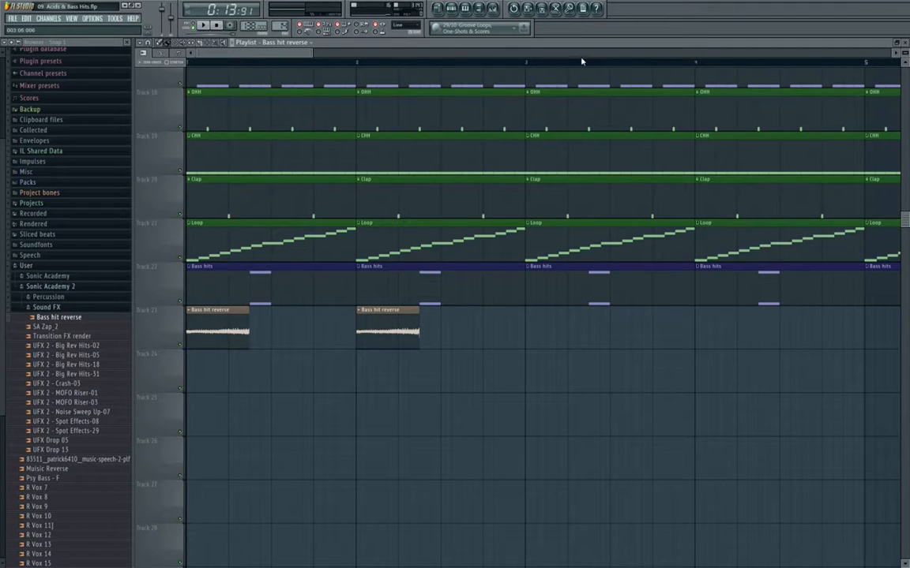
Step: Set bars 1 and 2 as the playback loop and listen to the reversed clips with the mixer open
drag(532, 62, 189, 62)
click(494, 9)
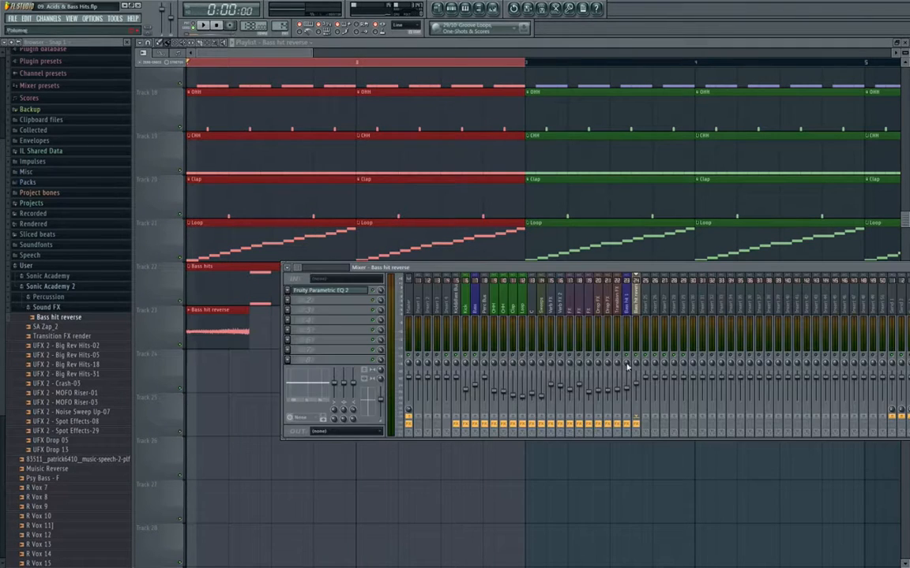
key(space)
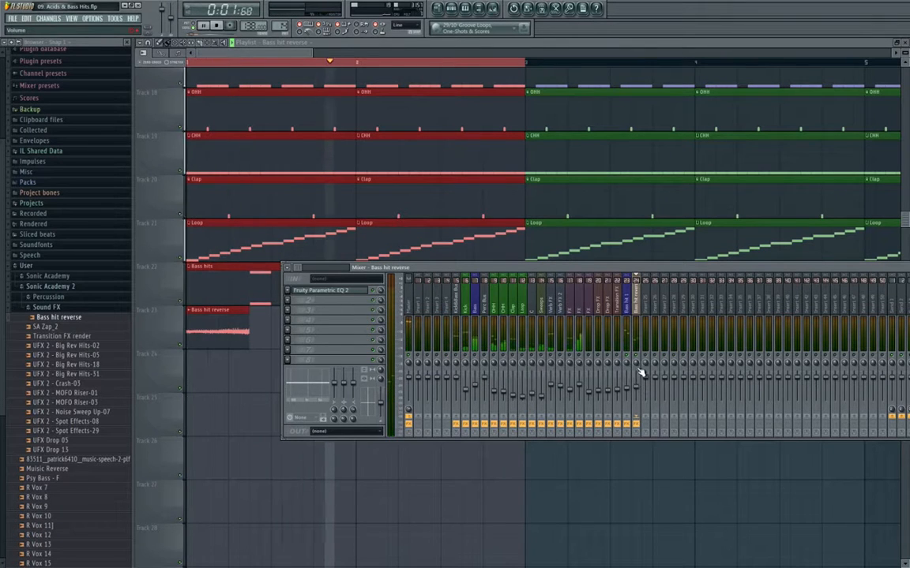
click(596, 480)
ctrl+click(596, 480)
key(space)
key(space)
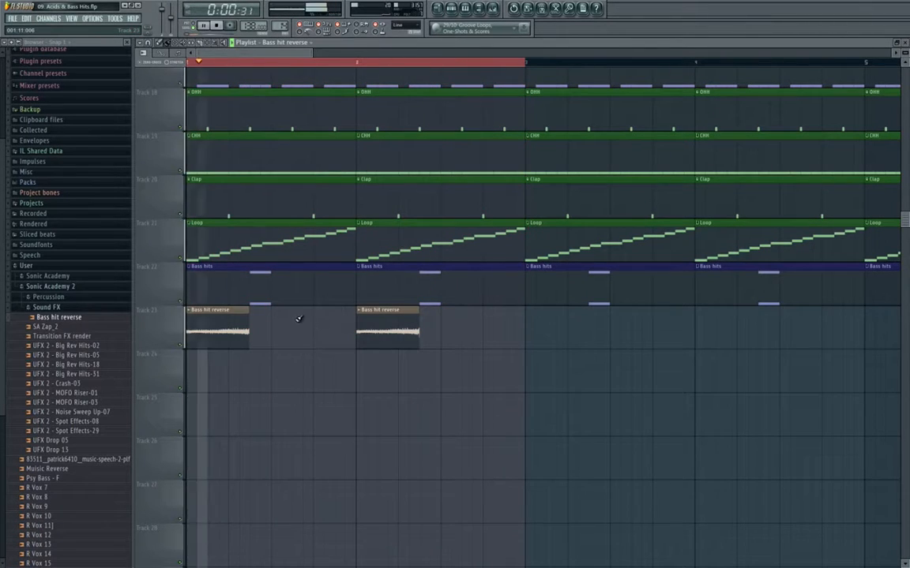
key(space)
Step: Add a volume automation envelope to the bar-1 Bass hit reverse clip and shape it as a curved rise from zero
click(191, 313)
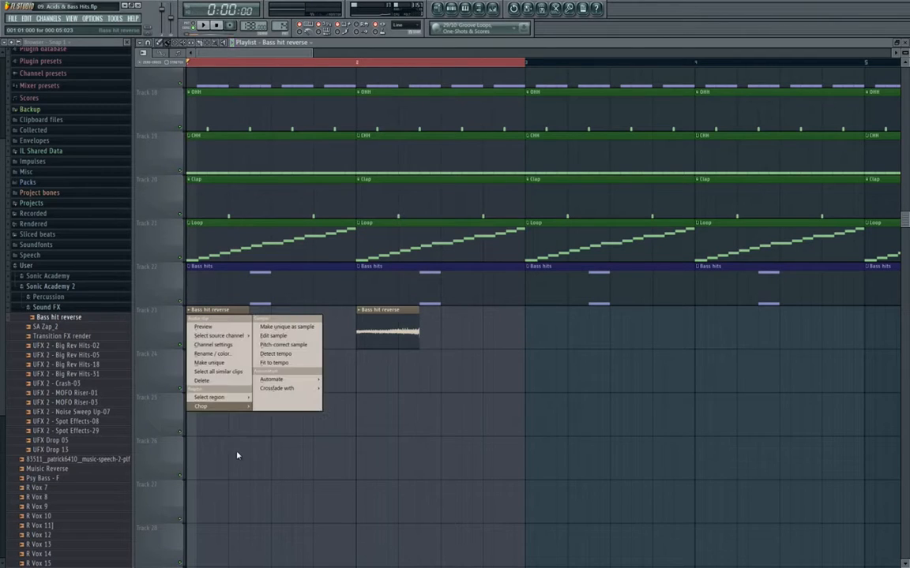
click(309, 342)
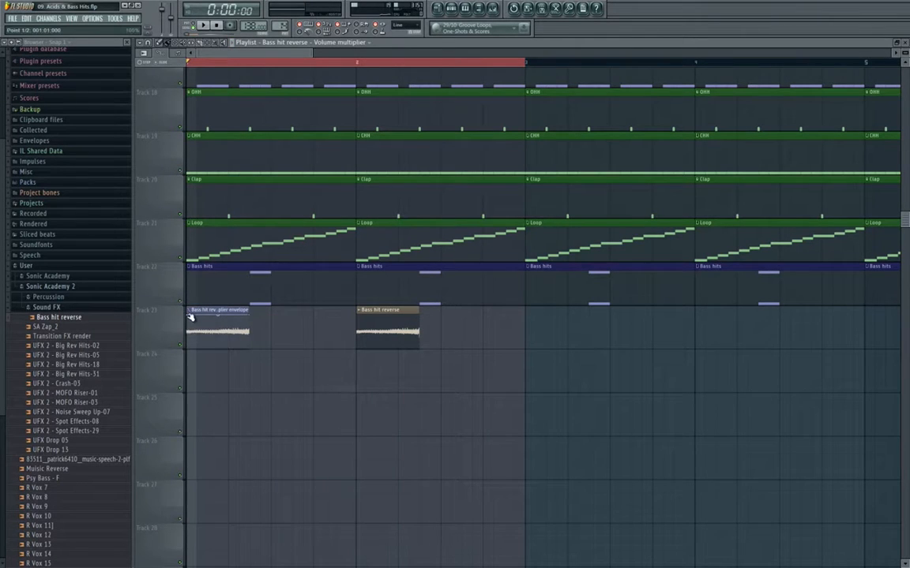
drag(190, 316, 211, 339)
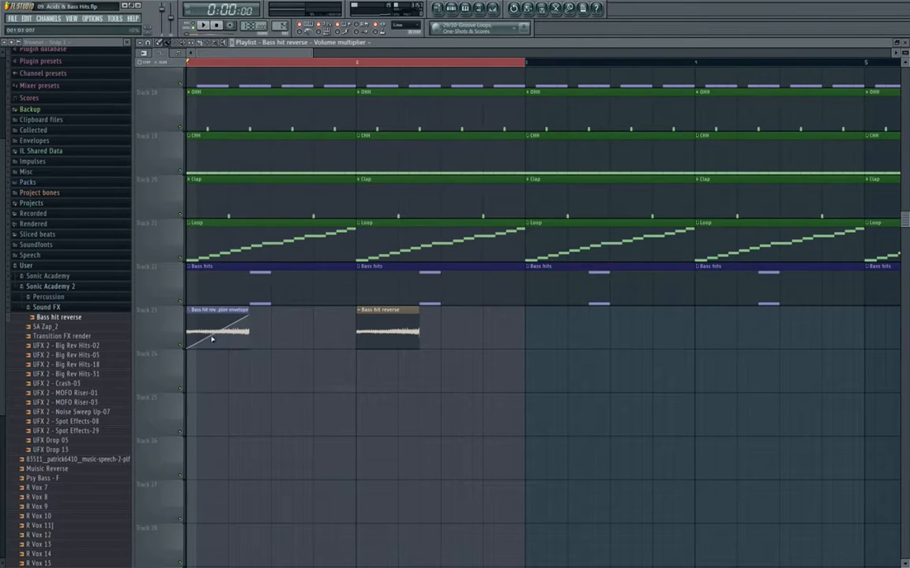
Step: Copy the bar-1 volume envelope onto the Bass hit reverse clip in bar 2
click(360, 311)
click(315, 375)
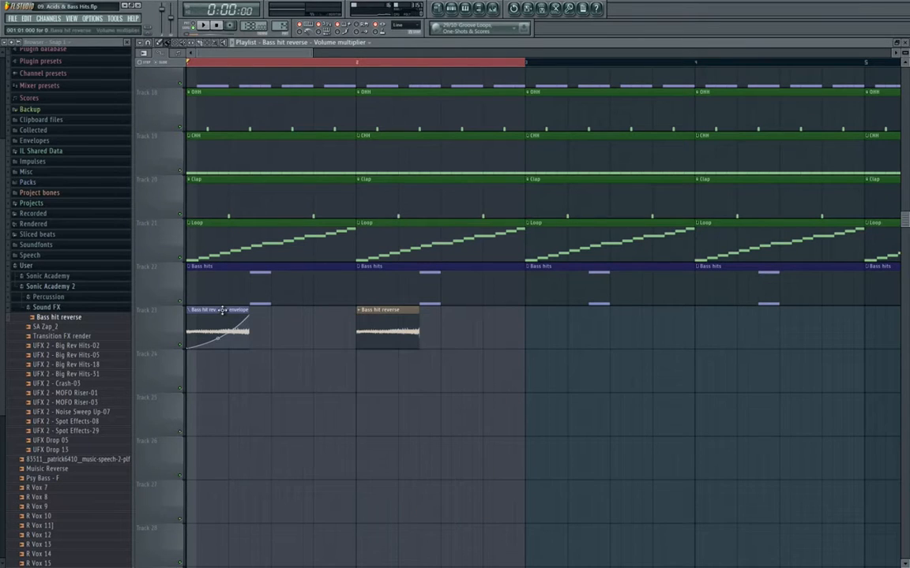
drag(222, 311, 391, 316)
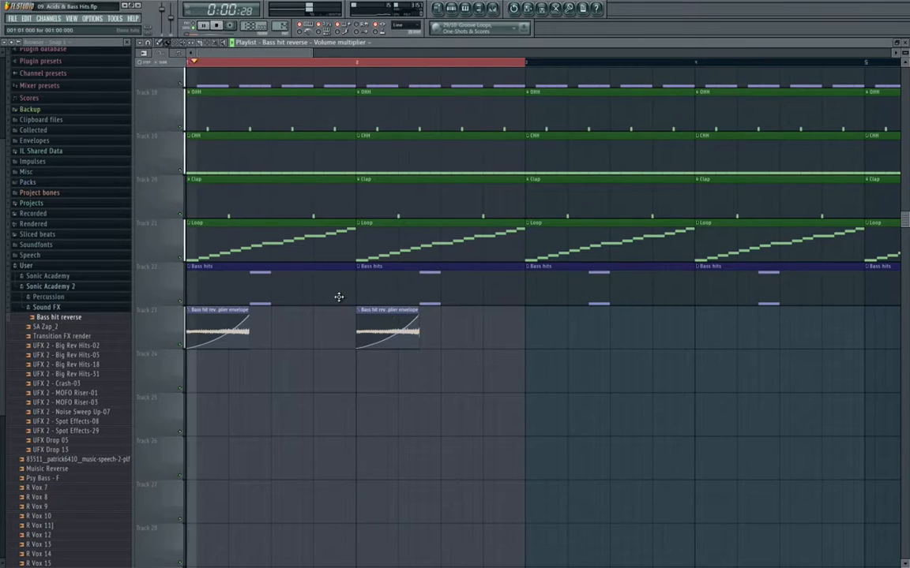
Step: Play the two-bar loop and check the Bass hit 1 and Bass hit reverse levels in the mixer
key(space)
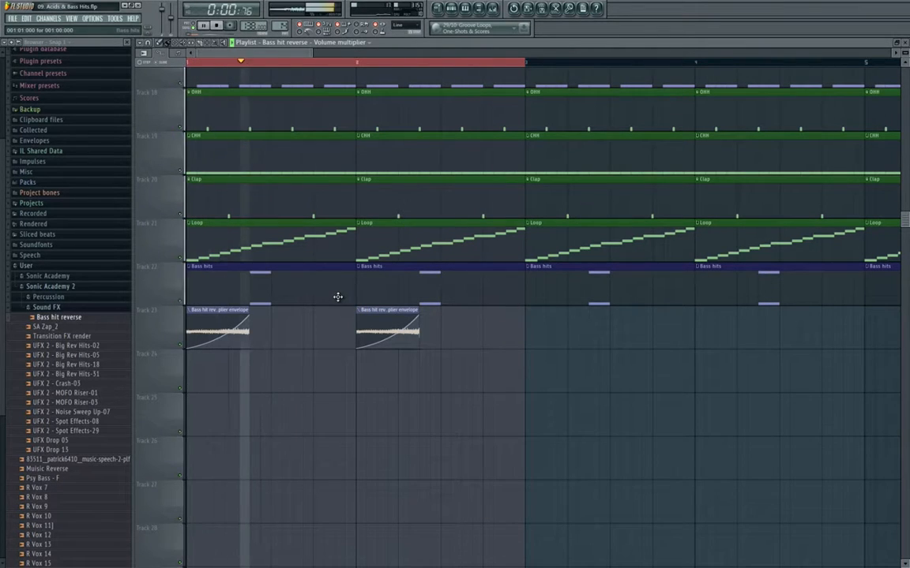
click(492, 10)
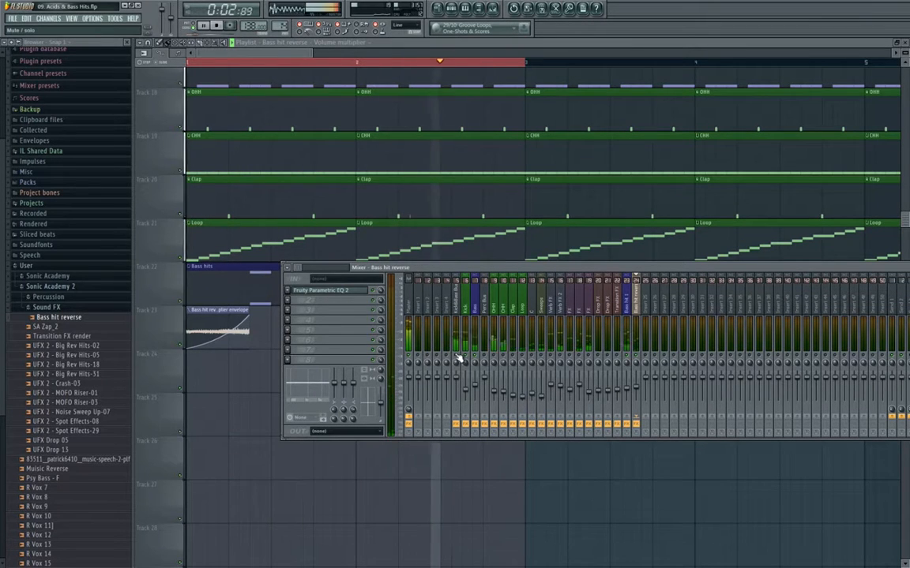
click(629, 390)
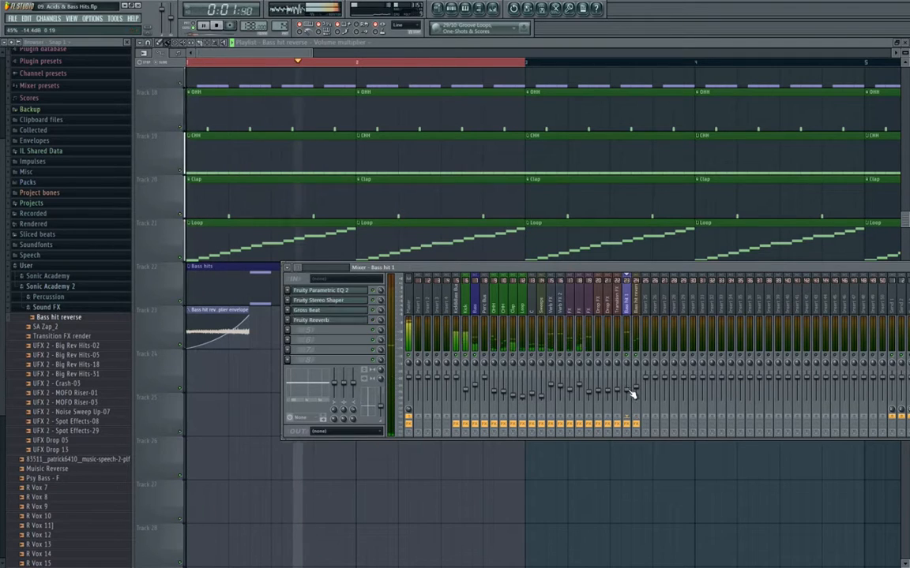
click(637, 390)
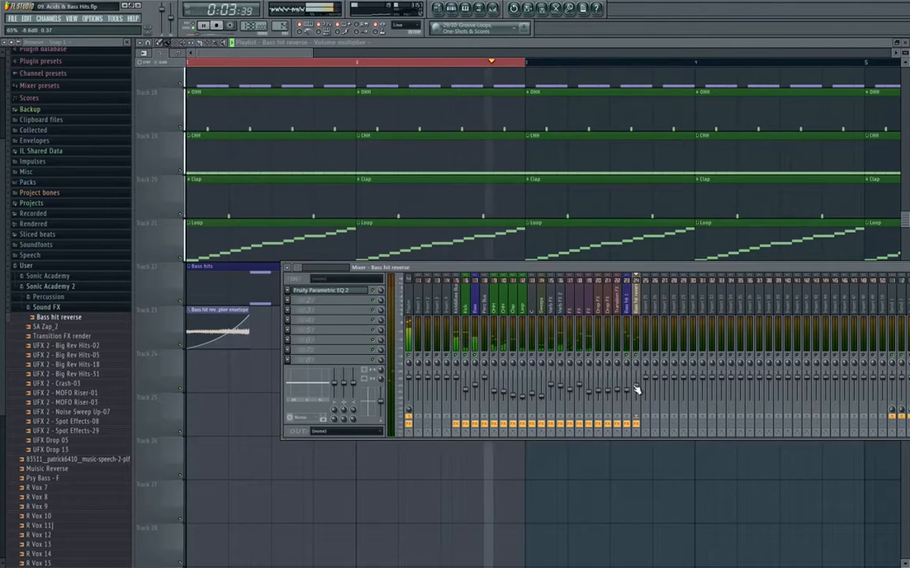
key(F9)
key(space)
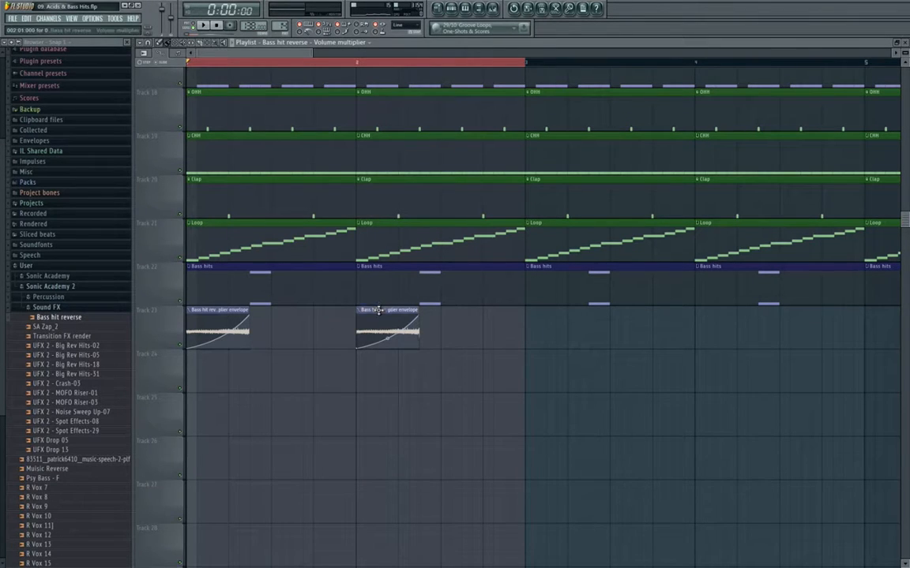
Step: Move both volume envelopes to Track 24, and make the bar-2 Bass hit reverse clip a unique channel panned 60% right
drag(379, 310, 382, 378)
drag(199, 359, 201, 359)
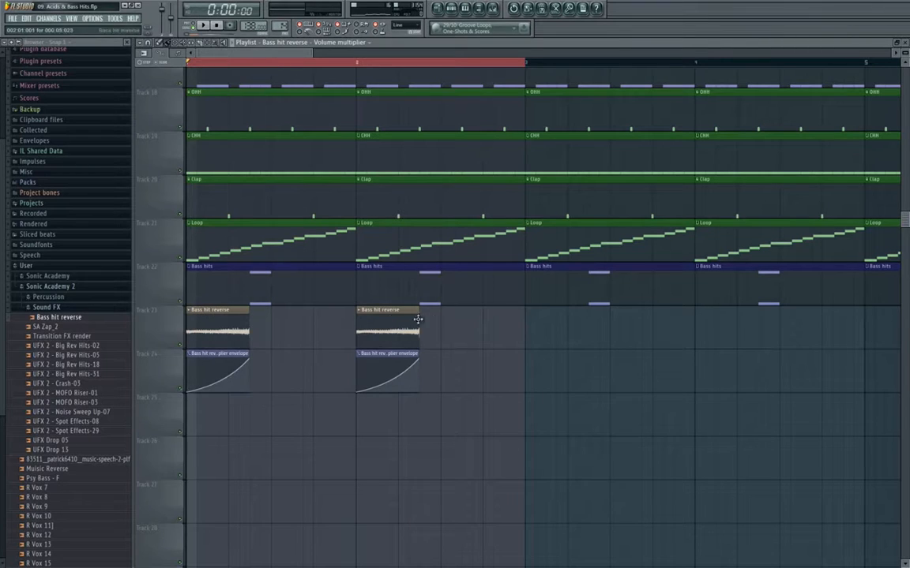
click(360, 311)
click(392, 323)
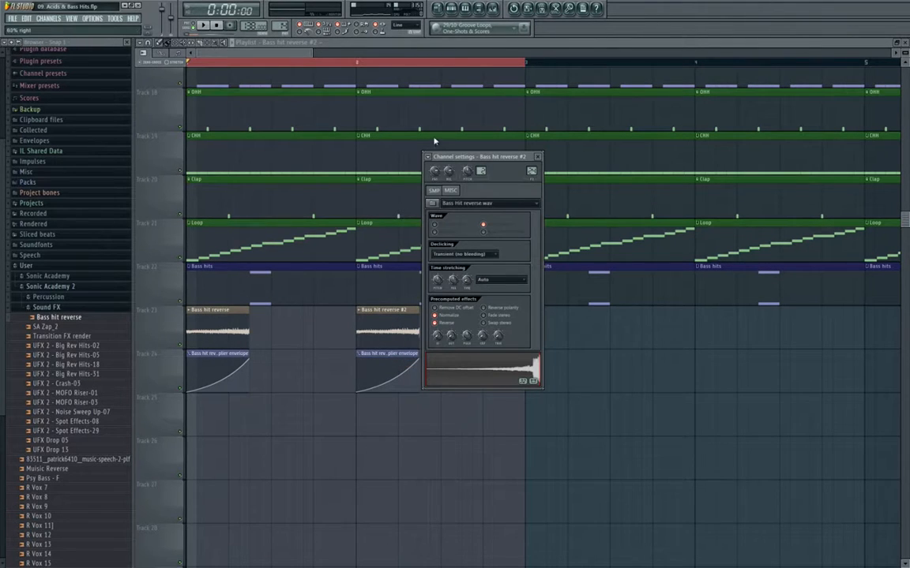
Step: Open the bar-1 clip's channel settings, move its volume envelope back onto Track 23 and delete the bar-2 envelope
double_click(240, 330)
drag(233, 355, 227, 292)
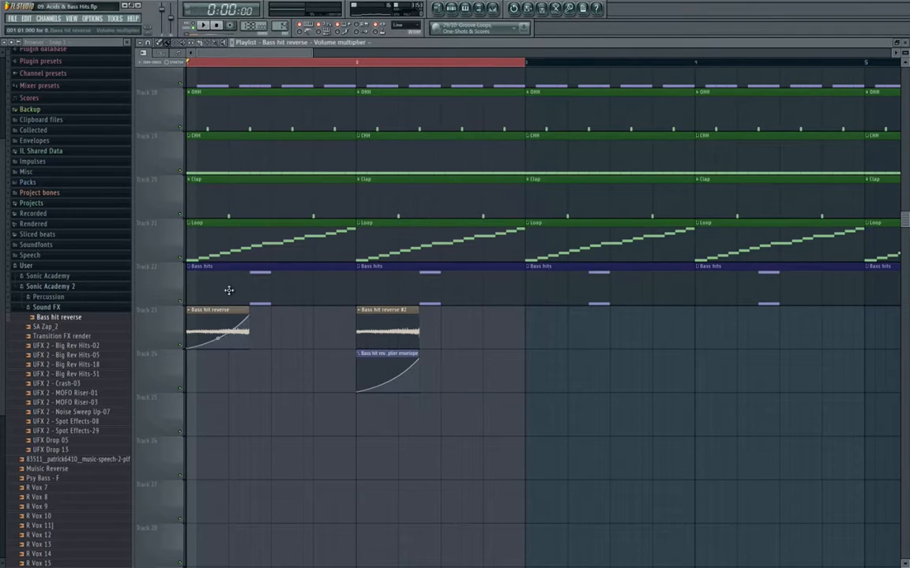
right_click(361, 364)
Step: Add a volume envelope to the Bass hit reverse #2 clip, shape it as a curved rise from zero, and audition it
click(360, 310)
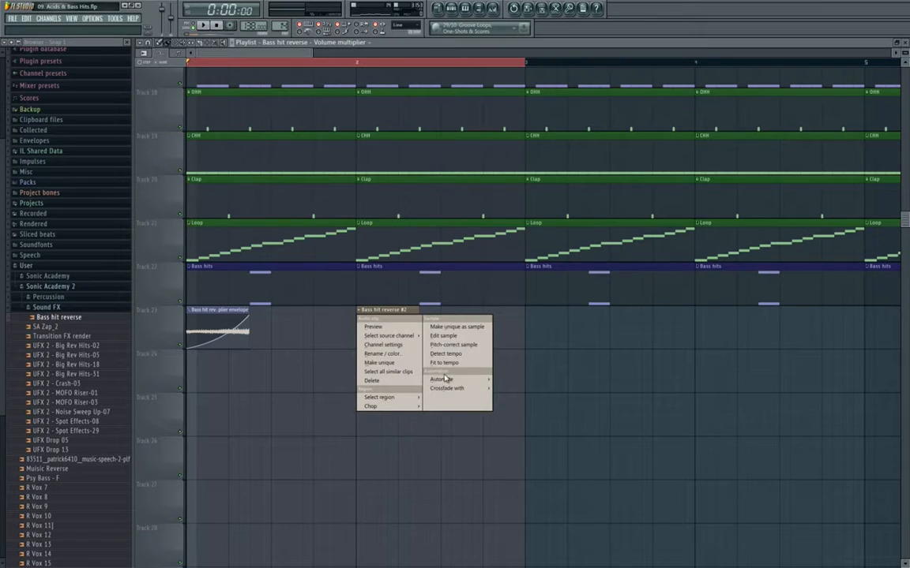
mouse_move(469, 379)
click(510, 388)
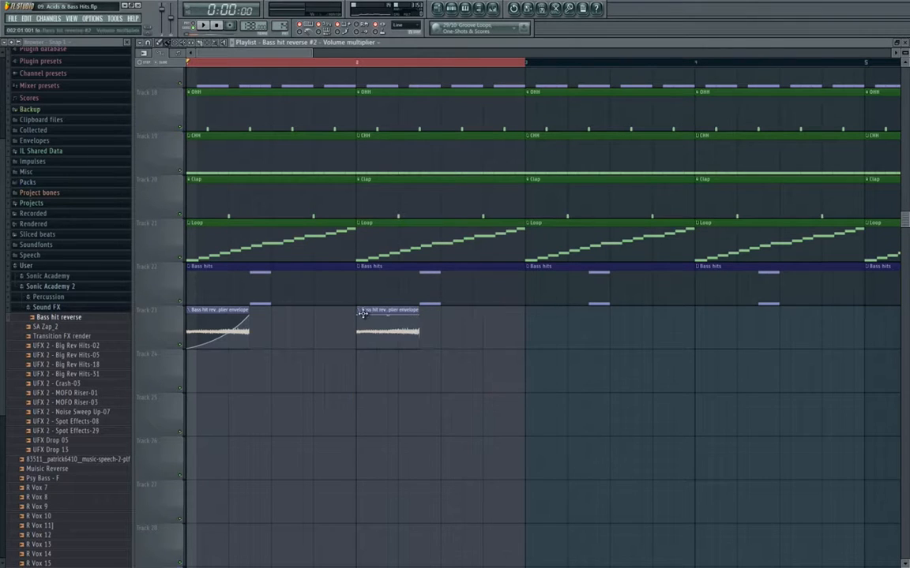
drag(362, 316, 388, 342)
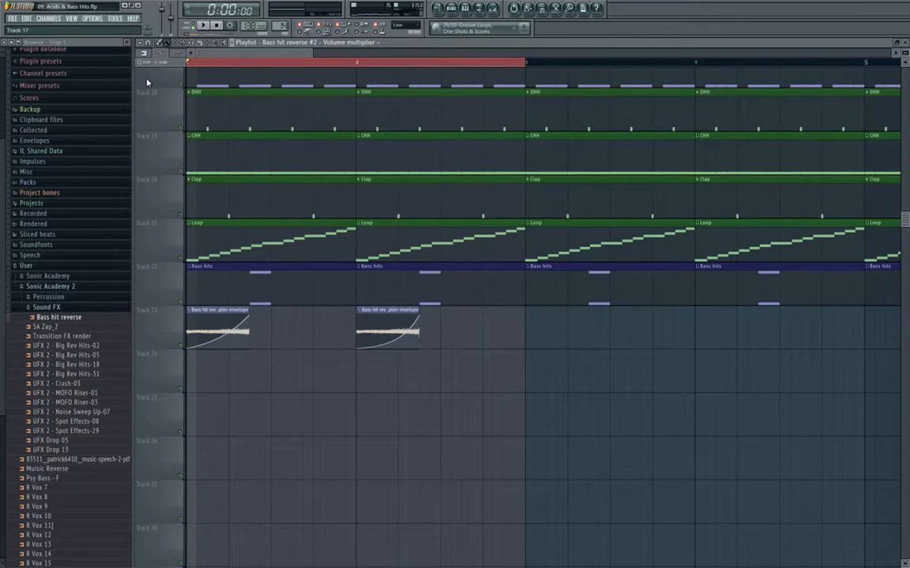
key(space)
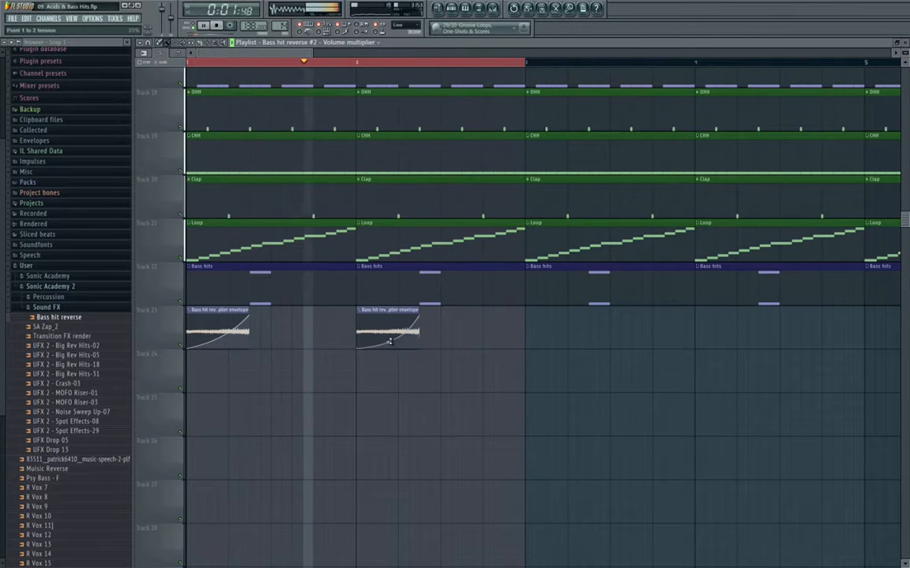
key(space)
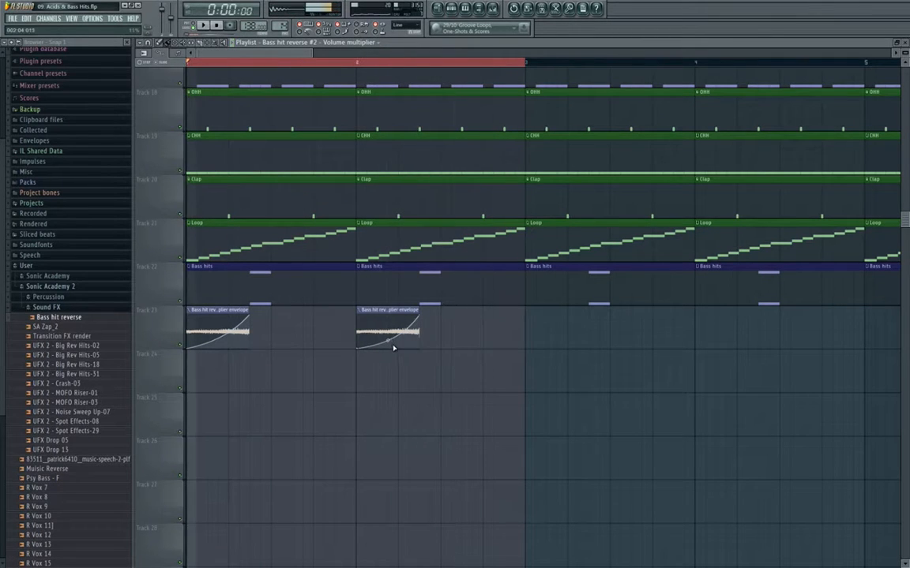
Step: Duplicate the pair of reversed clips with their volume envelopes along Track 23 to fill bars 3 to 8
drag(544, 342, 150, 339)
drag(486, 367, 183, 368)
key(ctrl+b)
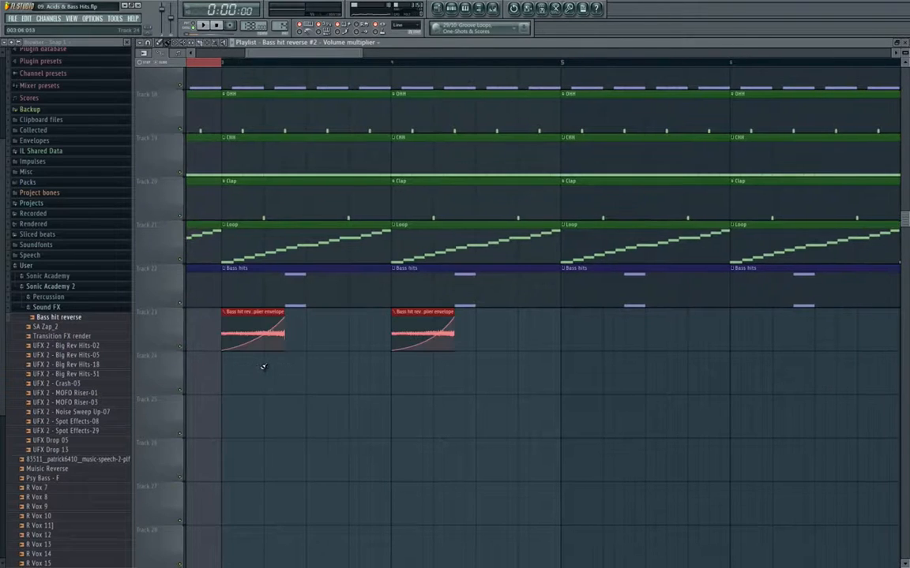
drag(586, 374, 197, 375)
key(ctrl+v)
drag(309, 367, 363, 365)
key(ctrl+z)
key(ctrl+v)
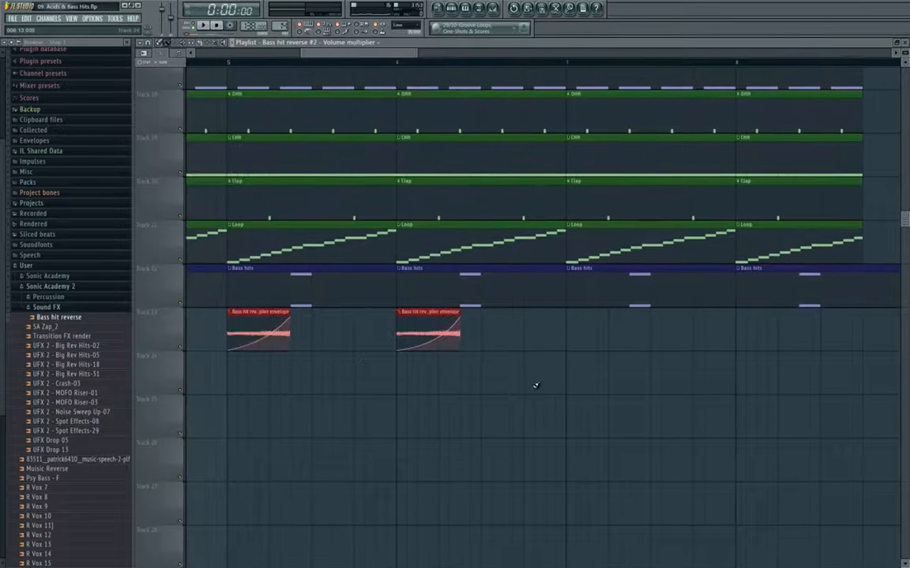
drag(621, 385, 584, 383)
key(ctrl+v)
scroll(280, 365, down, 4)
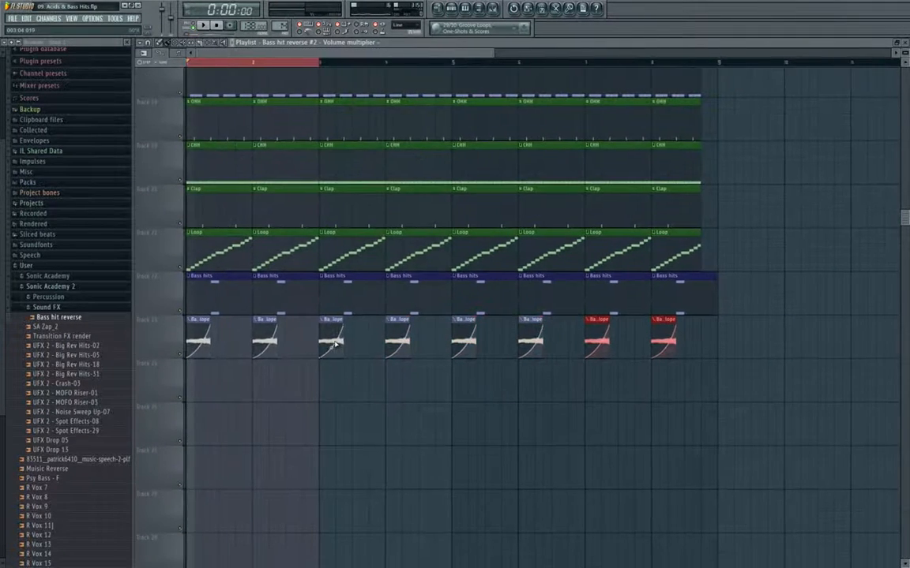
Step: Select the whole arrangement as the playback range and play it with the mixer open
scroll(336, 344, down, 1)
scroll(335, 344, up, 7)
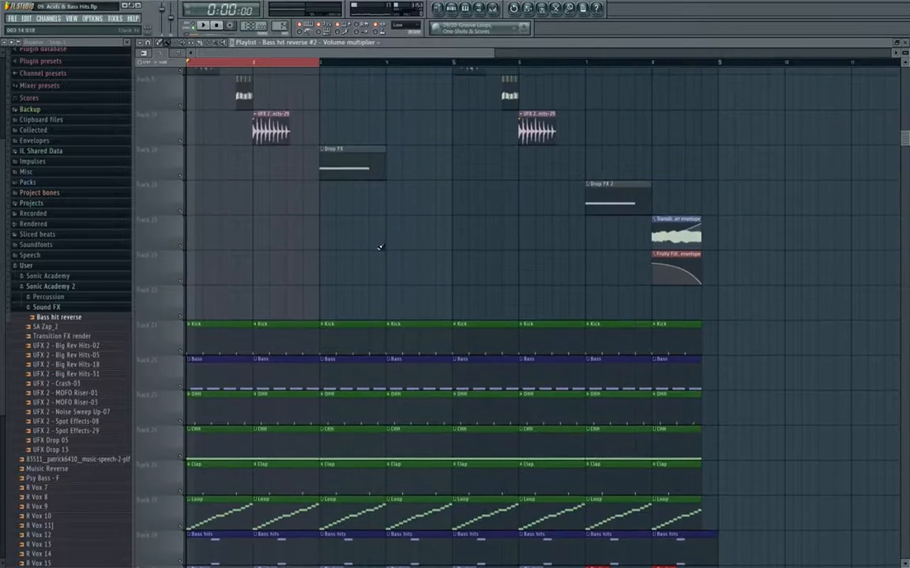
scroll(395, 225, down, 6)
key(ctrl+a)
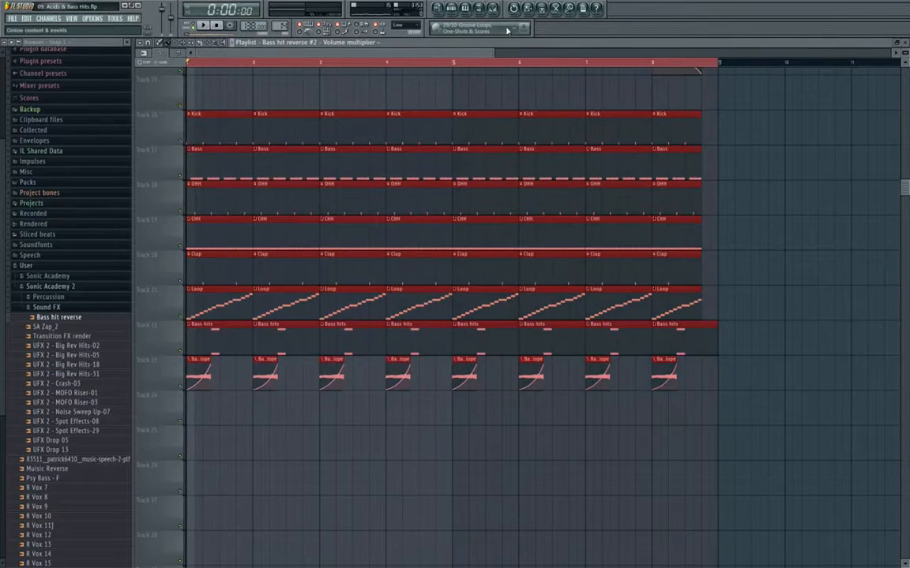
click(496, 8)
key(space)
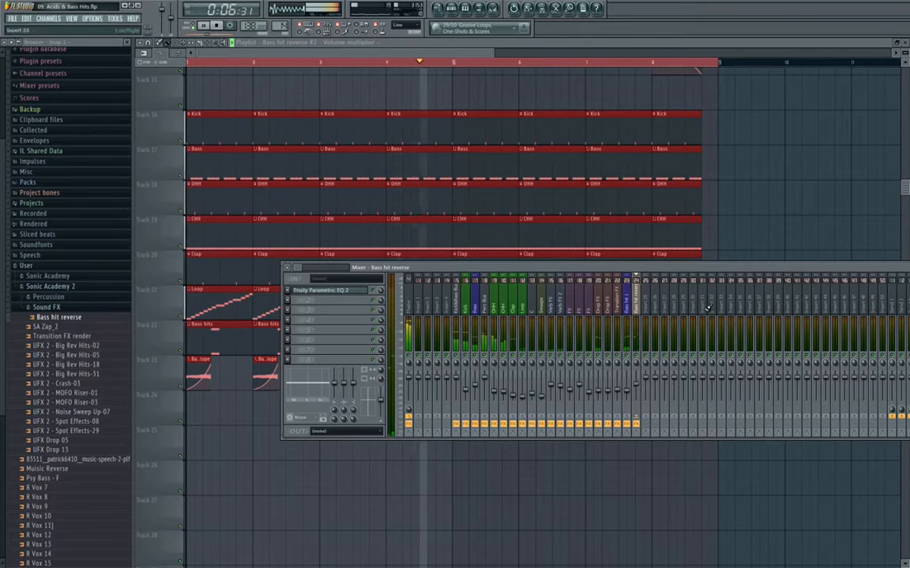
Step: Straighten the curved volume envelopes of both alternating reversed bass hits on Track 23 into linear rises and listen to the result
click(427, 465)
scroll(146, 368, up, 6)
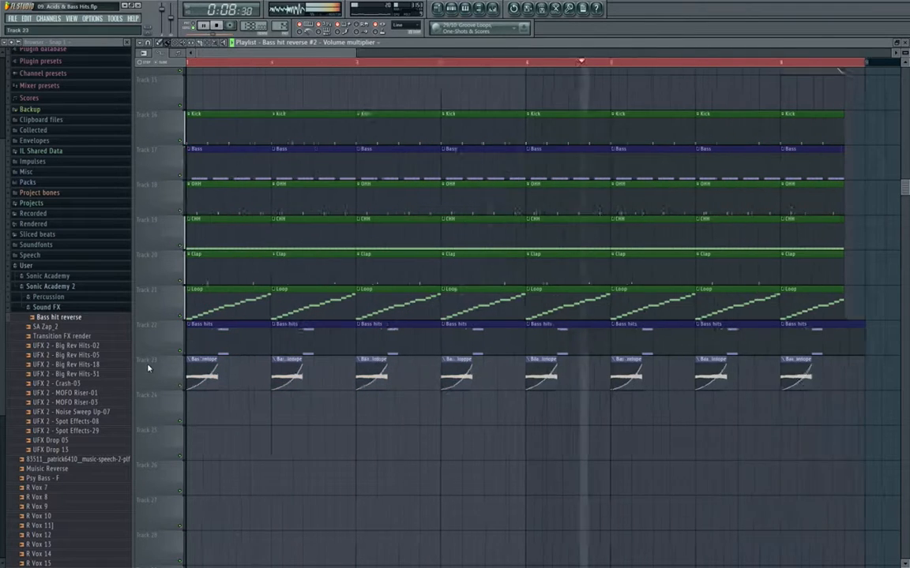
double_click(174, 379)
scroll(334, 380, up, 5)
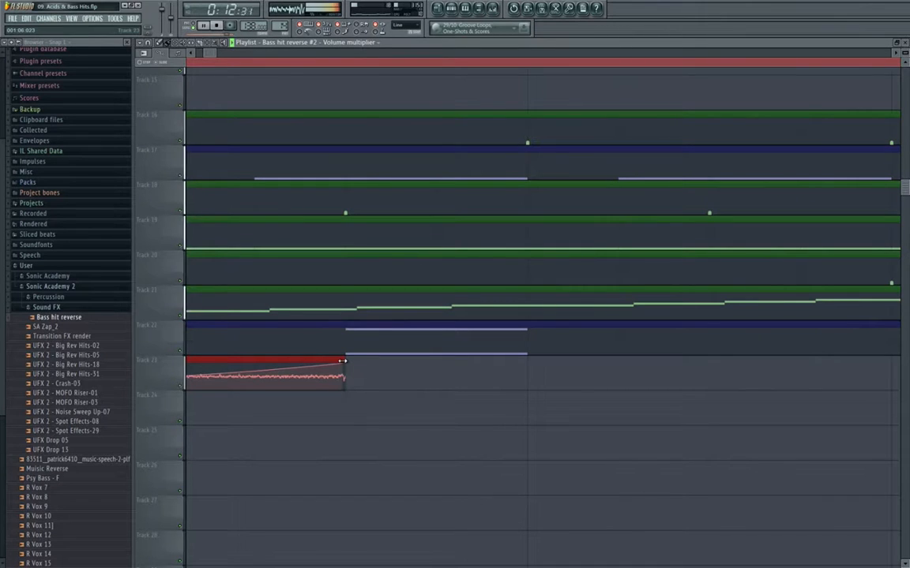
scroll(352, 364, down, 5)
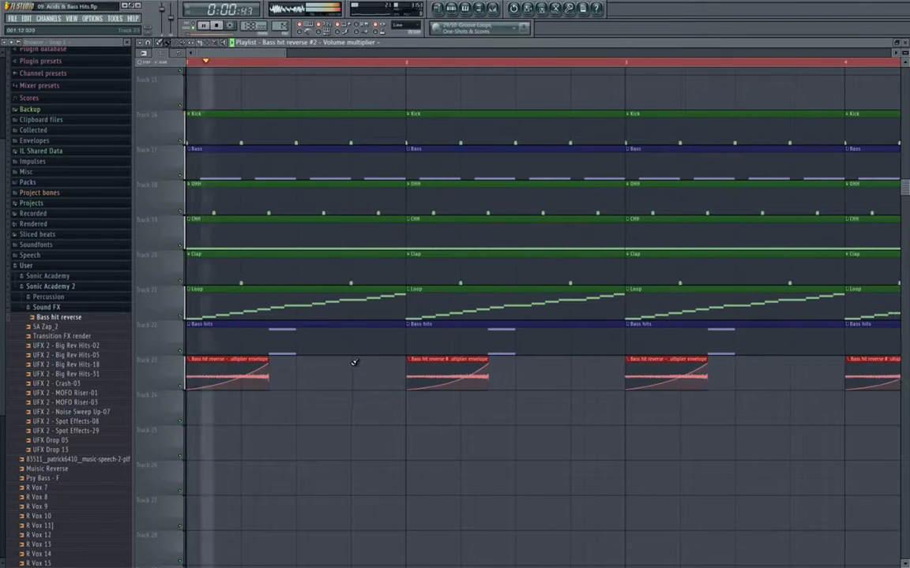
scroll(289, 368, down, 2)
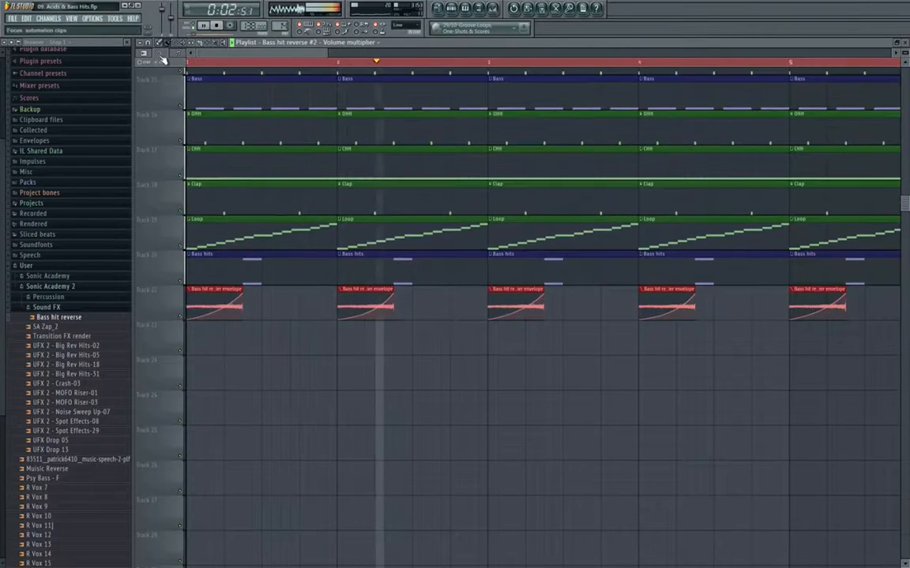
ctrl+click(283, 330)
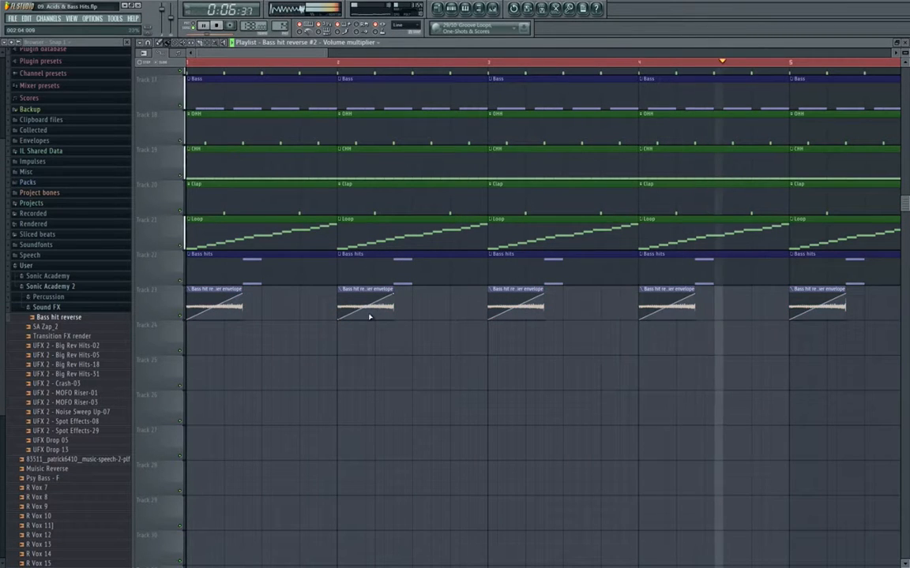
scroll(371, 314, down, 3)
scroll(372, 313, down, 1)
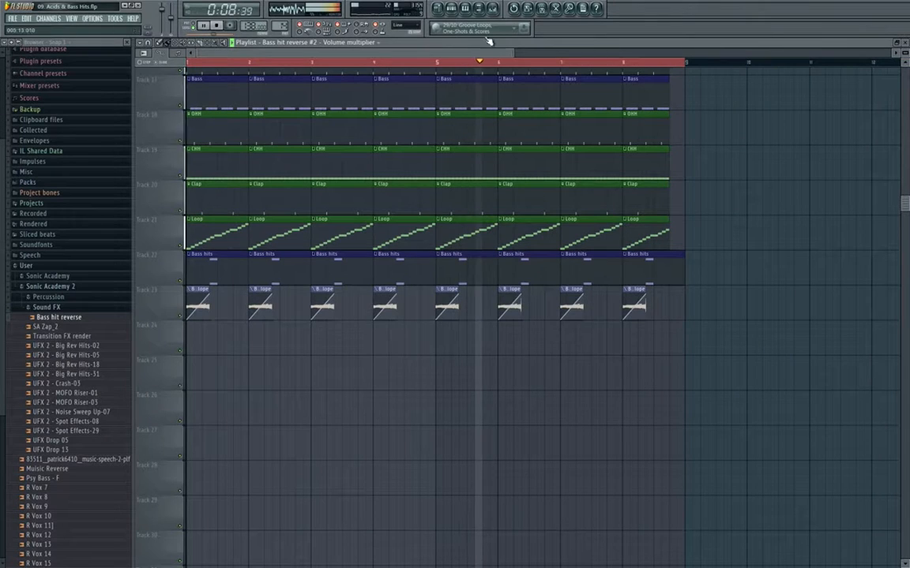
click(494, 10)
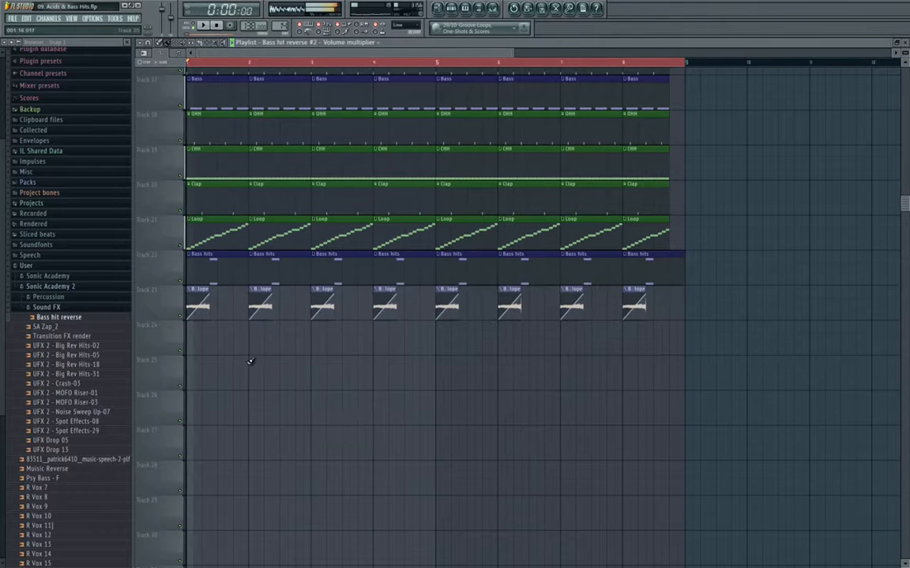
Step: Show the unsorted channels in the channel rack and add a new empty pattern for the acid sounds
scroll(251, 356, up, 5)
scroll(254, 348, down, 2)
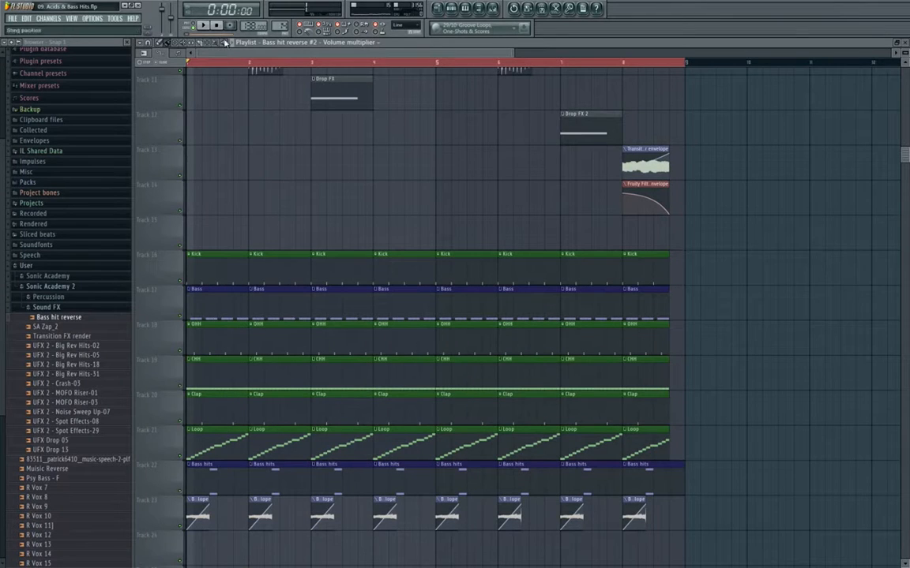
scroll(314, 225, down, 3)
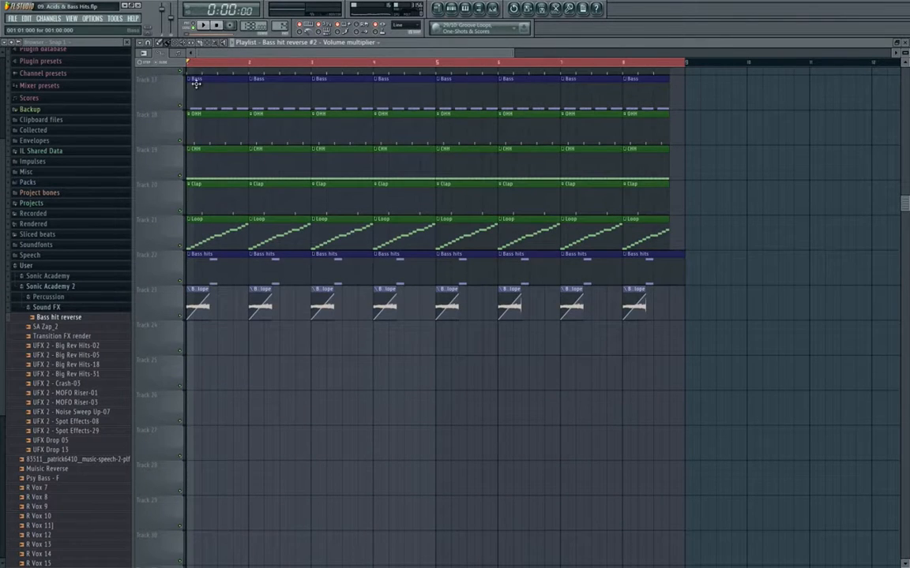
click(457, 8)
click(162, 123)
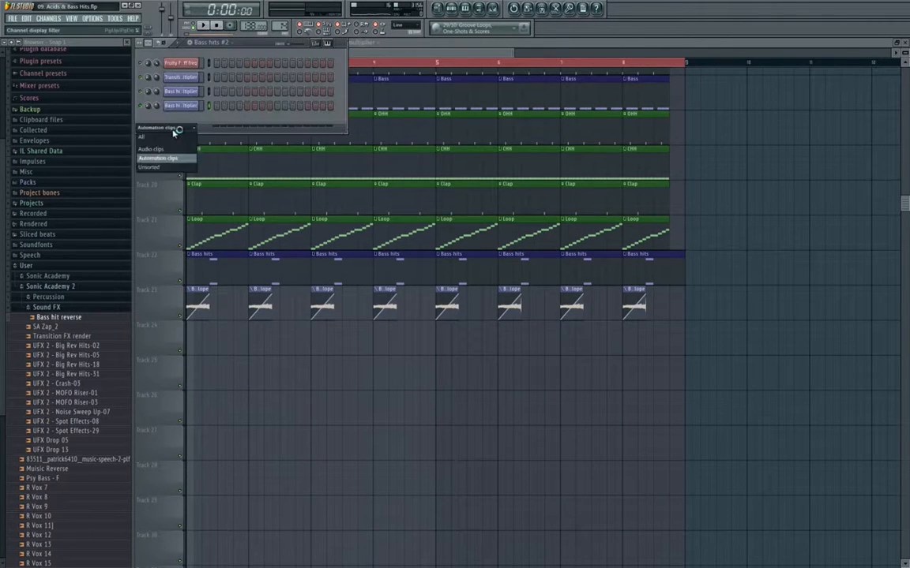
click(154, 148)
key(F4)
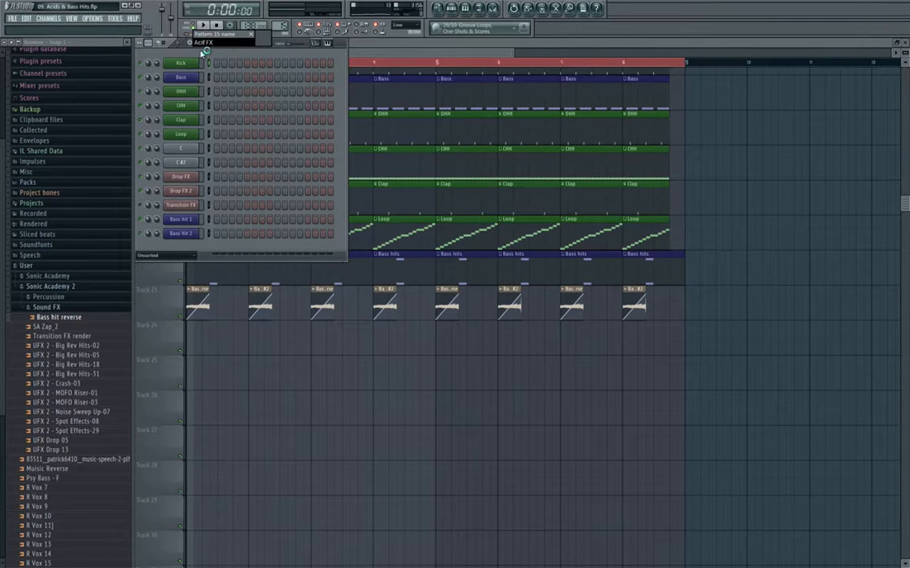
text(Acid FX)
key(Return)
Step: Rename the new pattern Acid FX and colour it olive with RGB 128, 128, 64
click(198, 41)
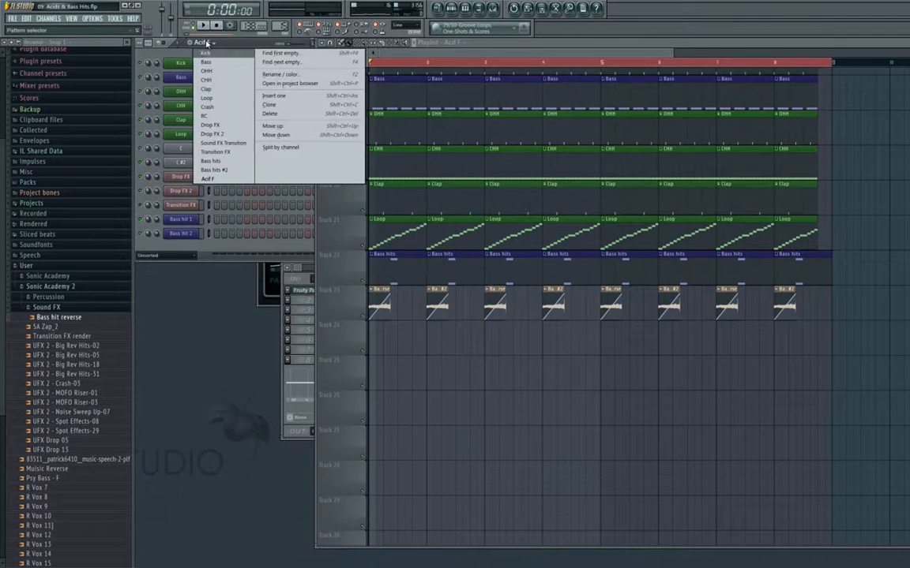
click(291, 80)
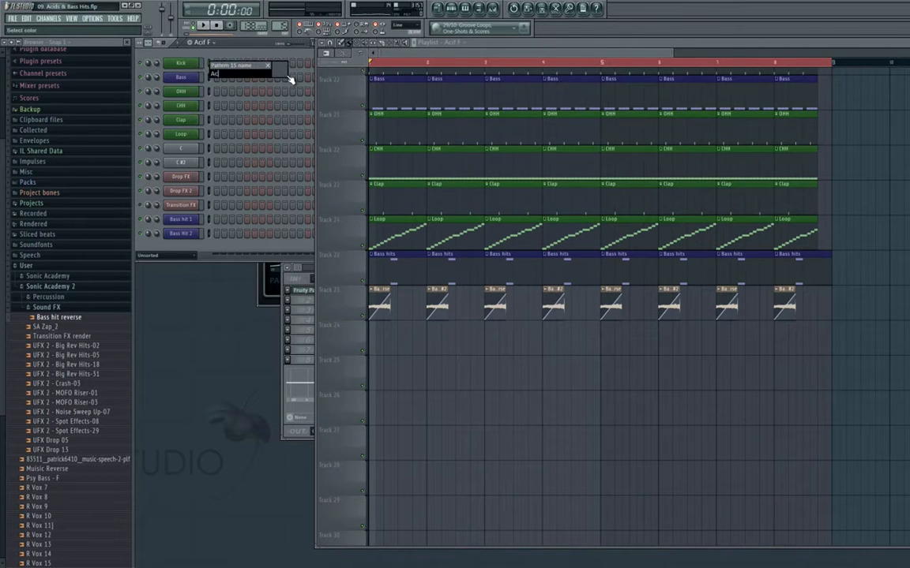
click(277, 72)
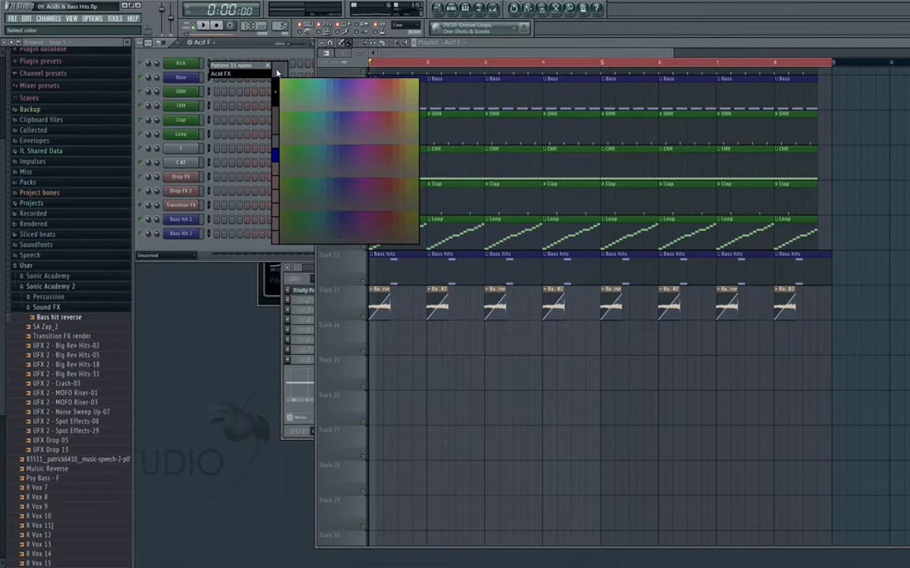
click(277, 100)
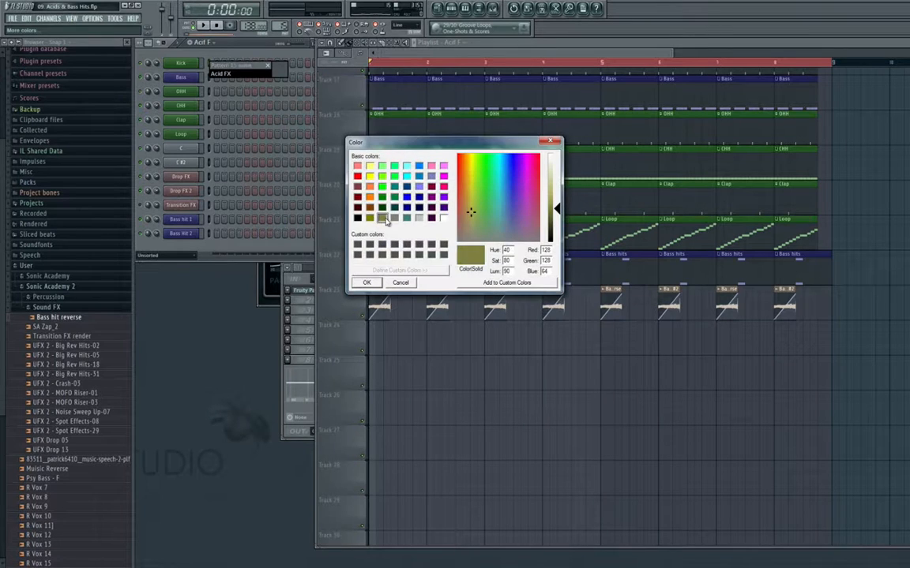
key(Return)
key(Return)
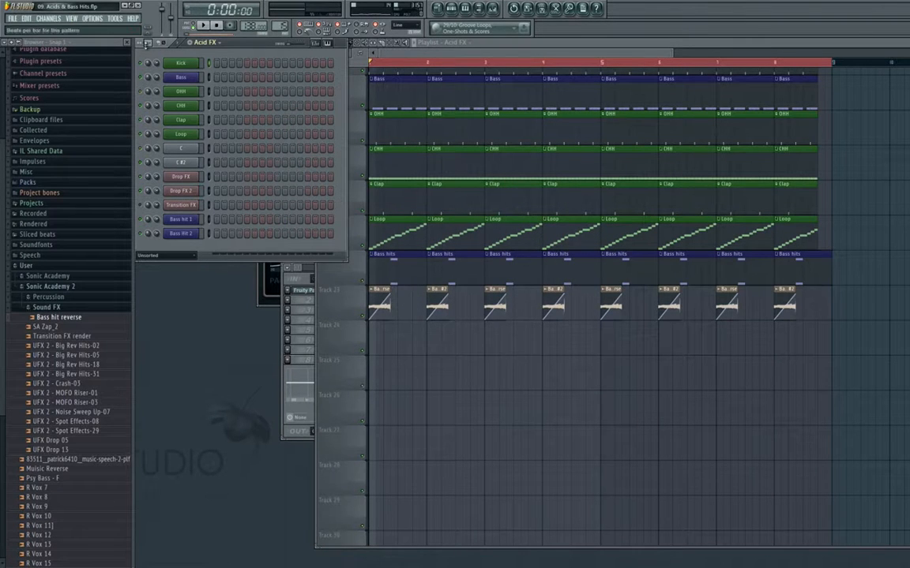
Step: Add an A.N.A synth channel, named Acid FX 1 and coloured yellow
click(48, 17)
mouse_move(71, 29)
click(154, 121)
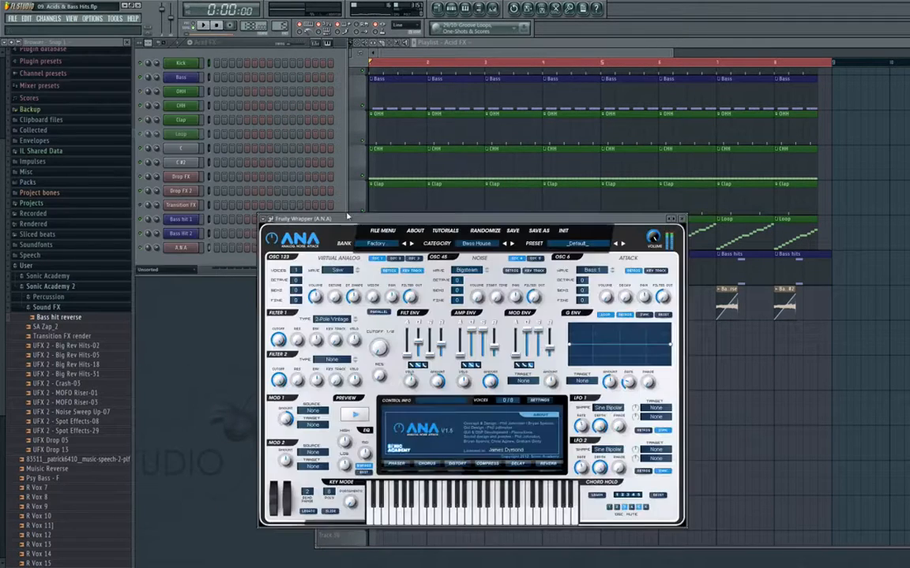
right_click(202, 251)
click(223, 265)
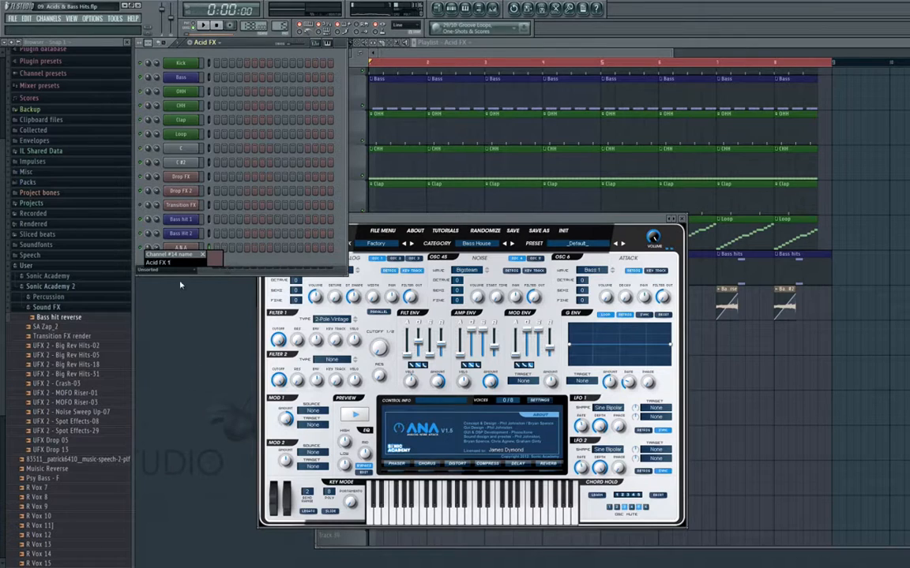
click(214, 262)
click(210, 332)
key(Return)
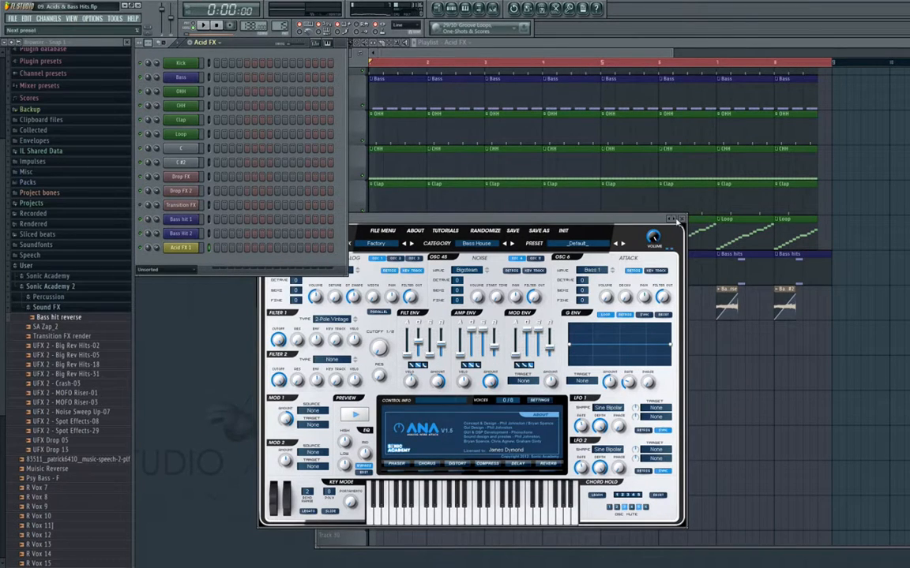
Step: Load the saved Acid 1 preset into the A.N.A channel
click(678, 221)
click(695, 430)
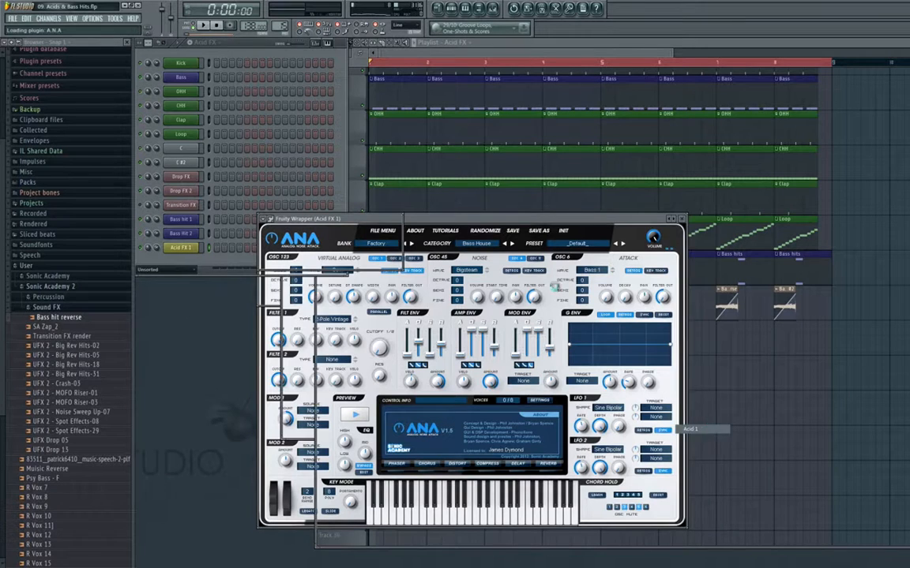
click(342, 152)
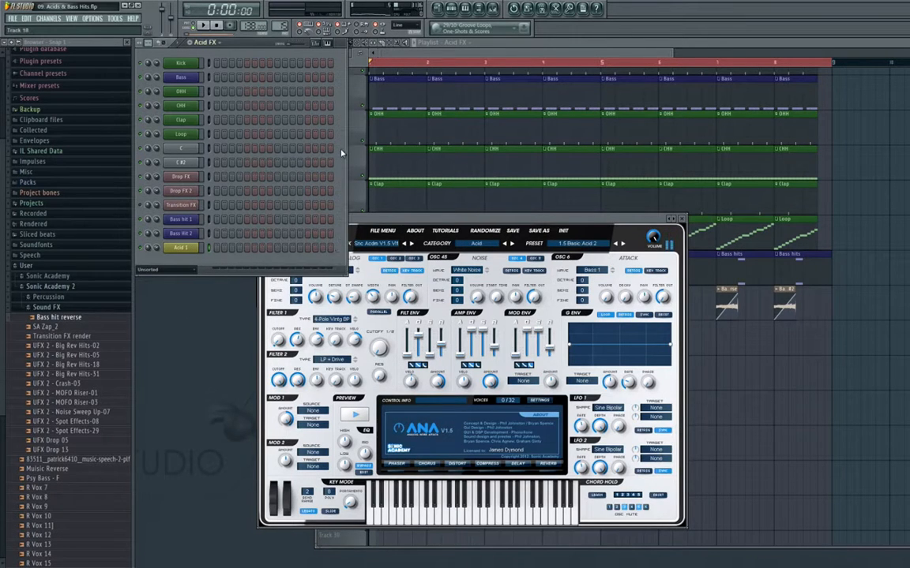
Step: Load the first score from the Sonic Academy 2 scores folder into the Acid 1 piano roll
right_click(186, 248)
click(220, 253)
click(146, 45)
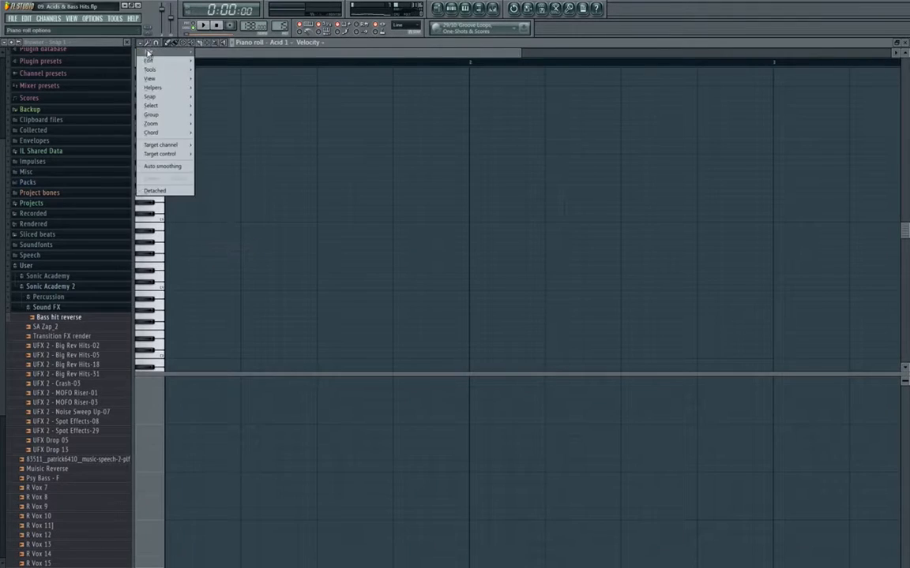
click(205, 59)
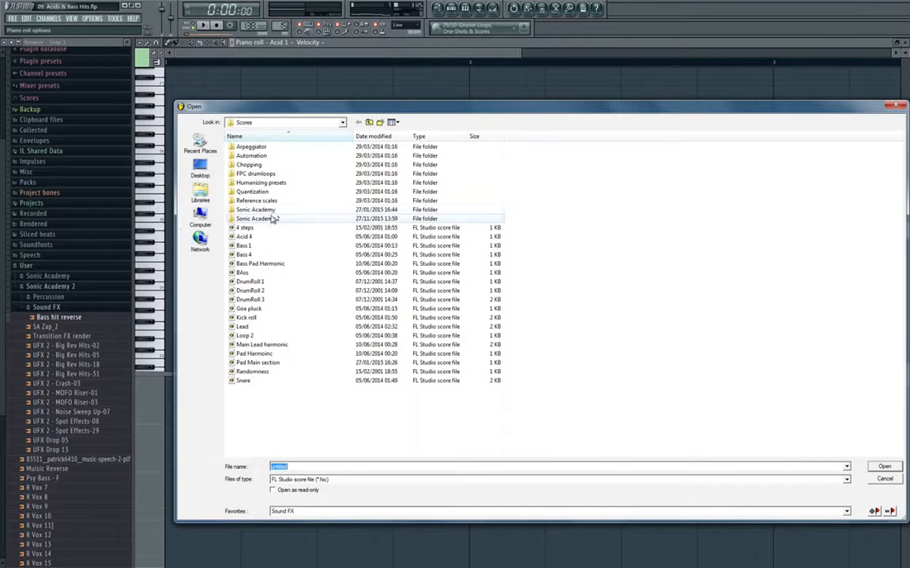
double_click(251, 219)
click(262, 147)
double_click(263, 149)
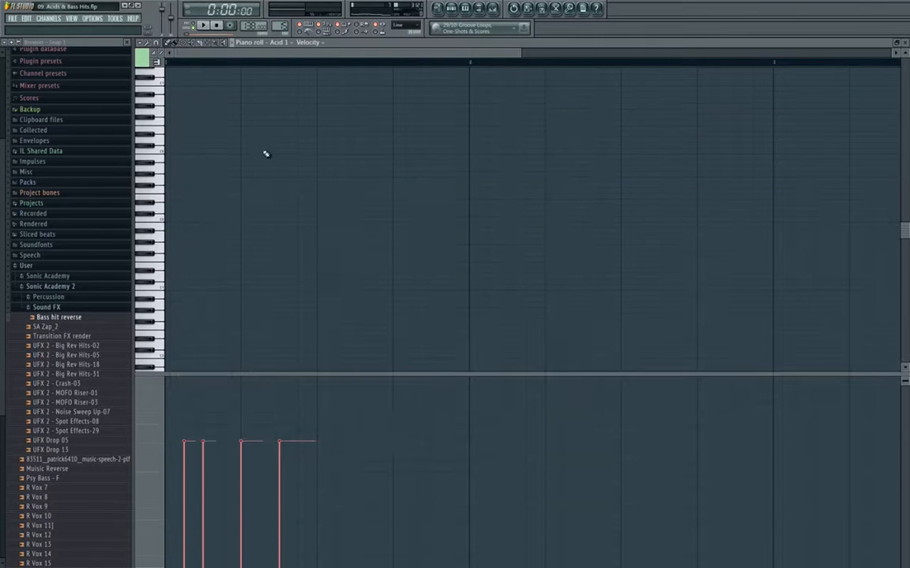
scroll(269, 222, down, 8)
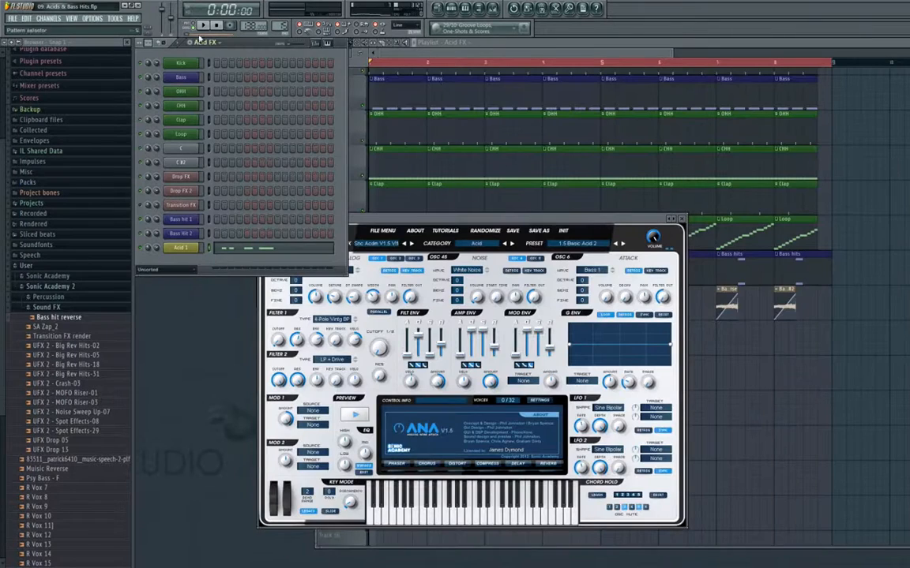
Step: Assign the Acid 1 channel to mixer insert 25 and set its level to about -6.7 dB while auditioning the pattern
click(495, 9)
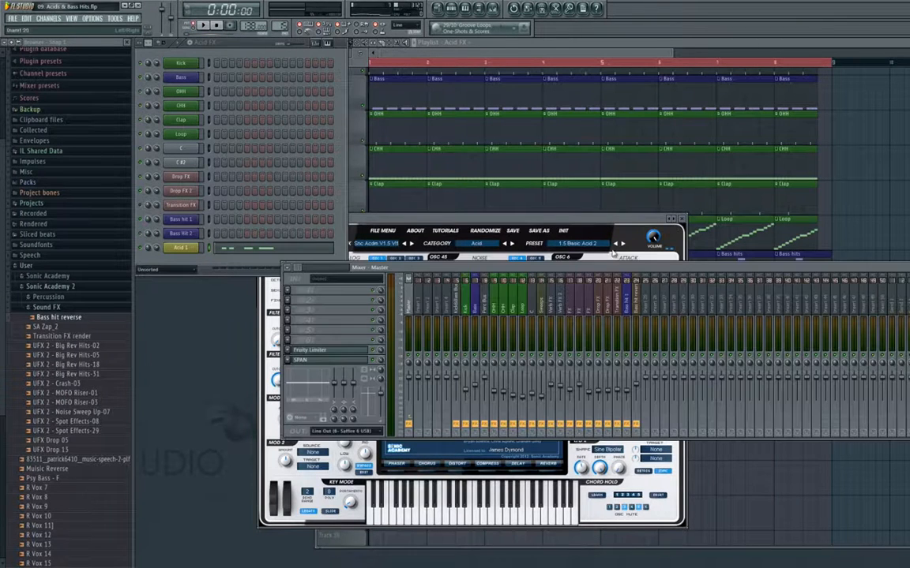
right_click(654, 316)
click(651, 377)
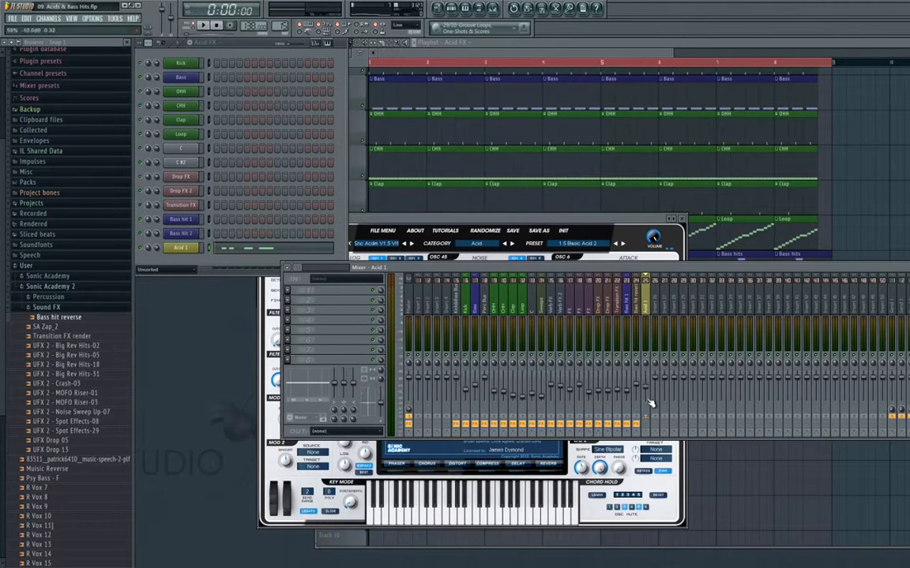
key(space)
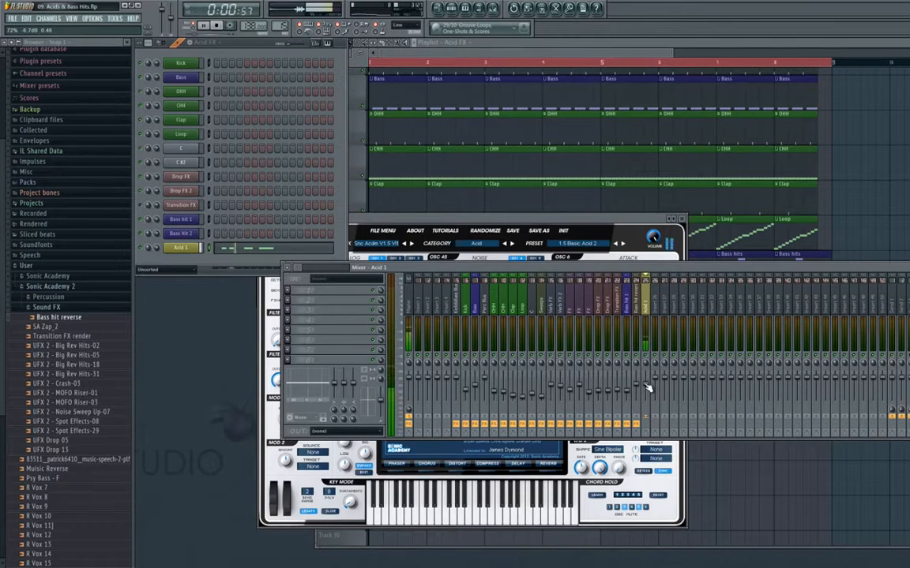
key(space)
Step: Open the Acid 1 synth and adjust its Filter 1/2 Cutoff while the pattern plays
click(192, 249)
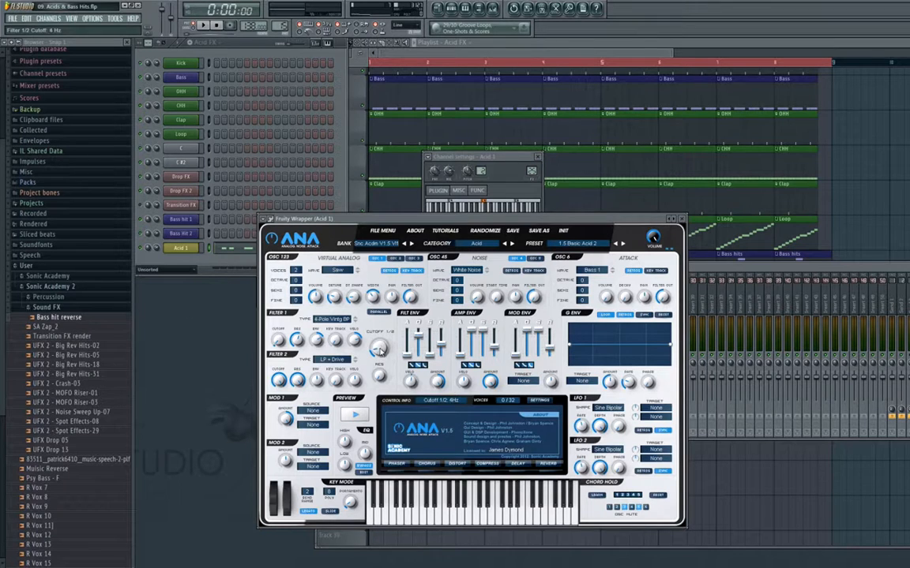
key(space)
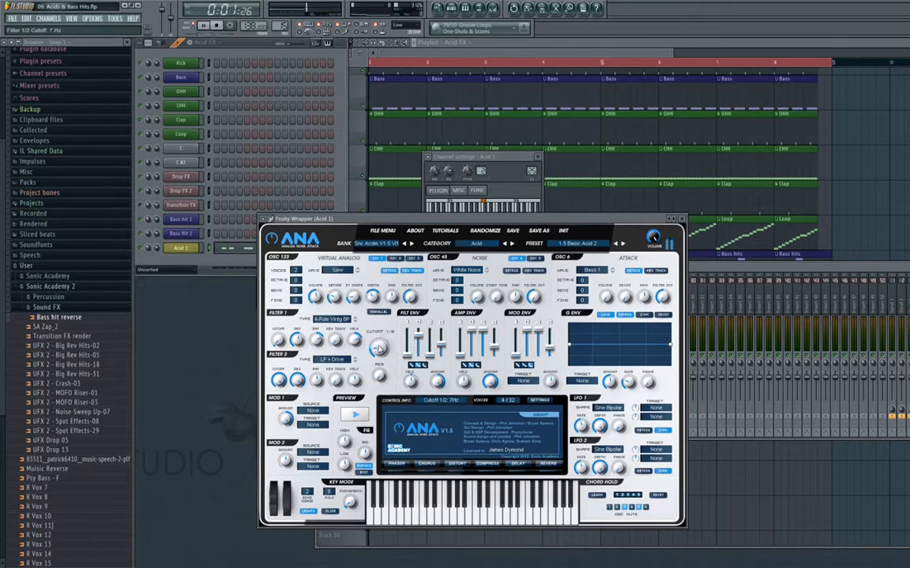
key(space)
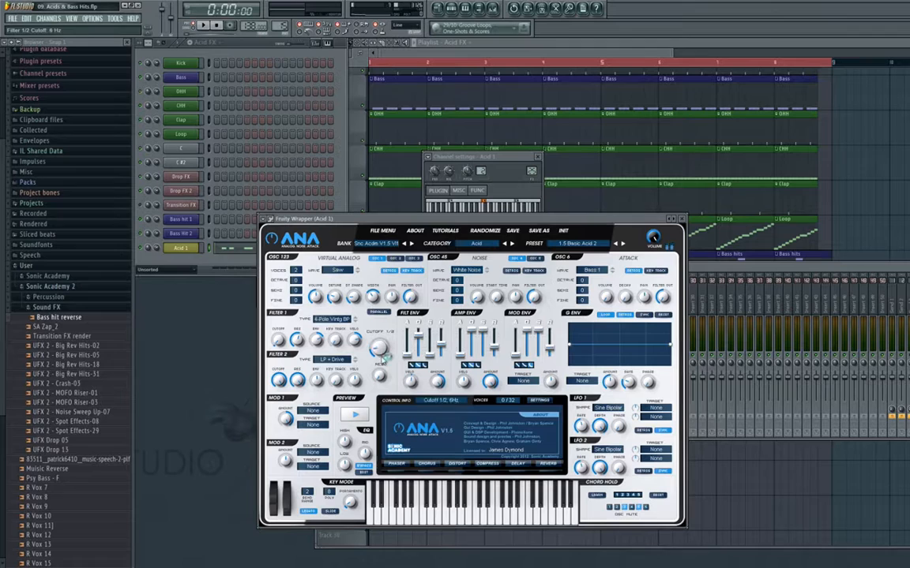
Step: Create an automation clip for Acid 1's Filter 1/2 Cutoff and place it on Track 24, removing the stray copy on Track 25
click(114, 18)
mouse_move(157, 113)
click(263, 161)
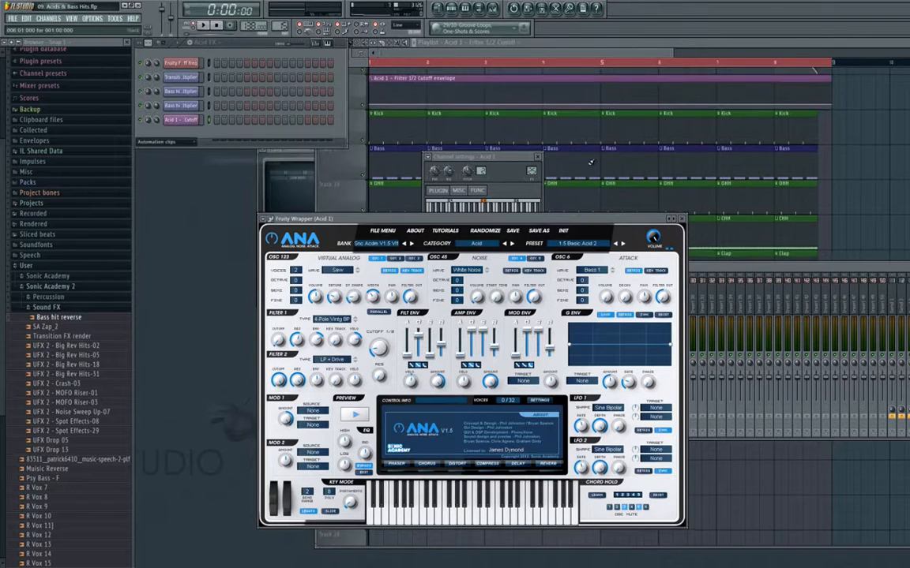
click(405, 454)
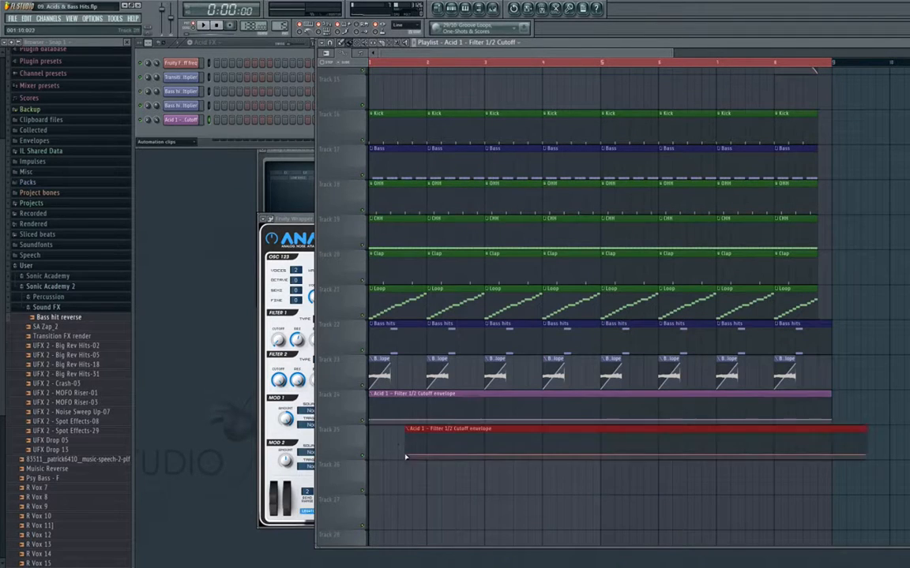
right_click(406, 452)
Step: Show the unsorted channels again and select the Acid FX pattern
click(194, 142)
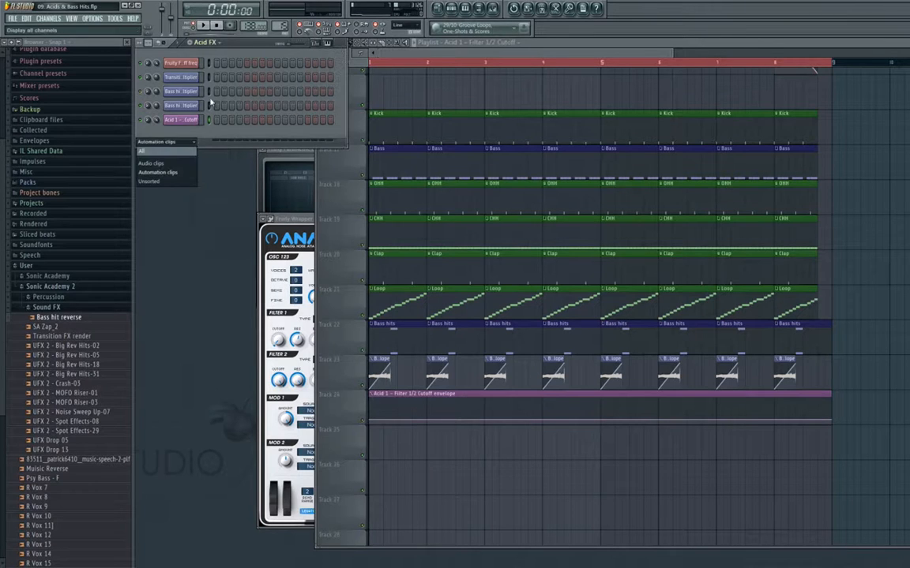
click(219, 44)
click(219, 44)
click(220, 181)
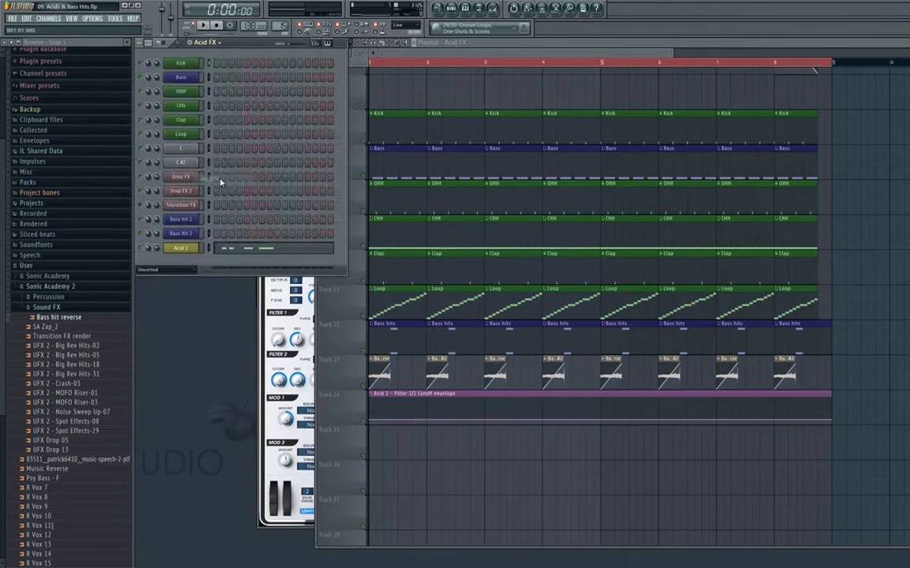
Step: Place the Acid FX pattern on Track 25 at bar 1, directly below the filter cutoff automation clip
click(380, 436)
ctrl+click(499, 474)
scroll(598, 416, up, 3)
scroll(350, 424, up, 4)
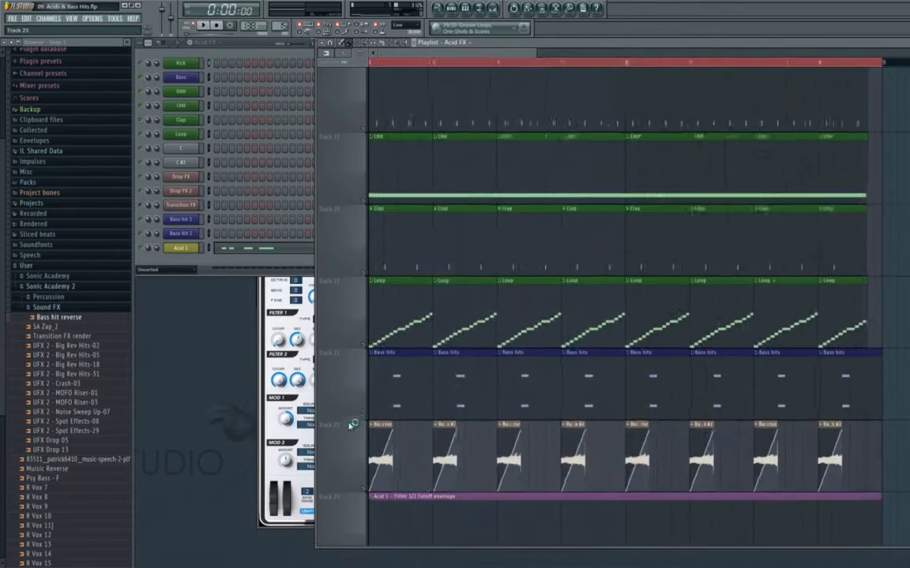
Step: Add a point near the bottom of the Acid 1 cutoff envelope halfway through bar 1, so the cutoff falls over the acid notes
scroll(364, 402, down, 3)
right_click(444, 349)
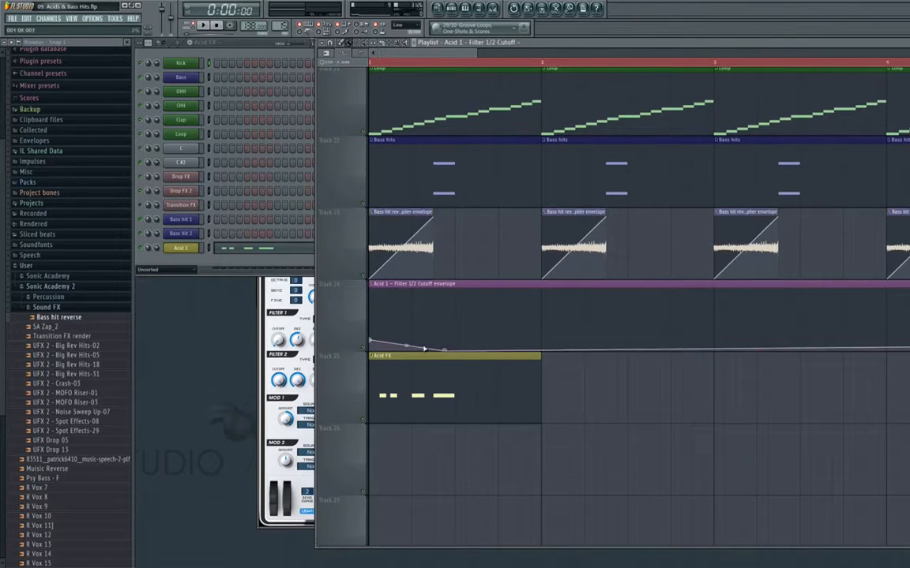
drag(447, 351, 450, 356)
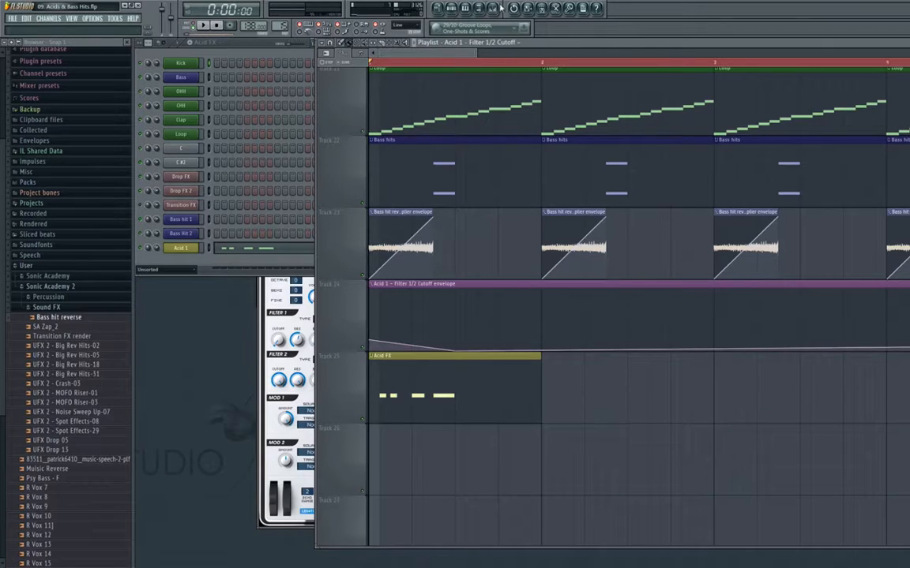
Step: Audition the acid in the mix, add Fruity Stereo Shaper as Acid 1's first mixer effect, and adjust its delay toward the right channel
key(F9)
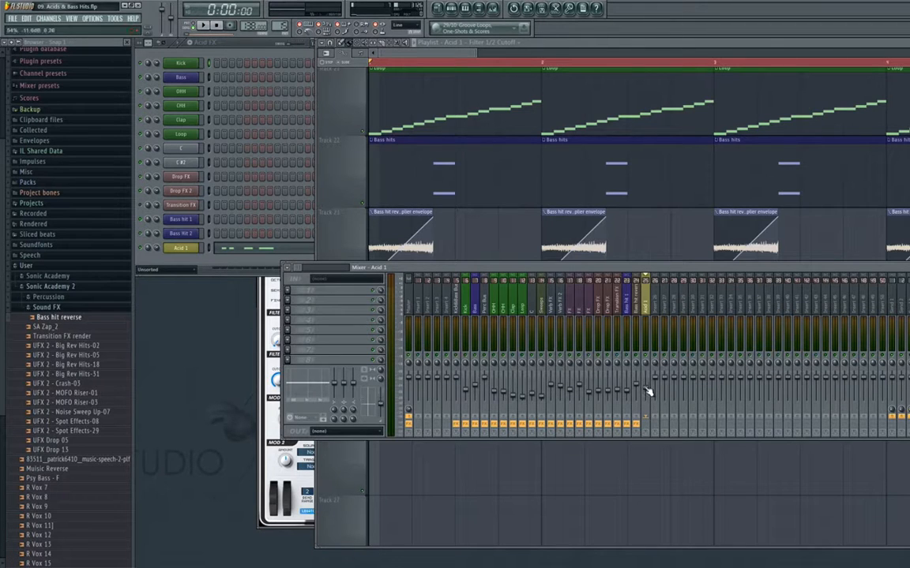
key(space)
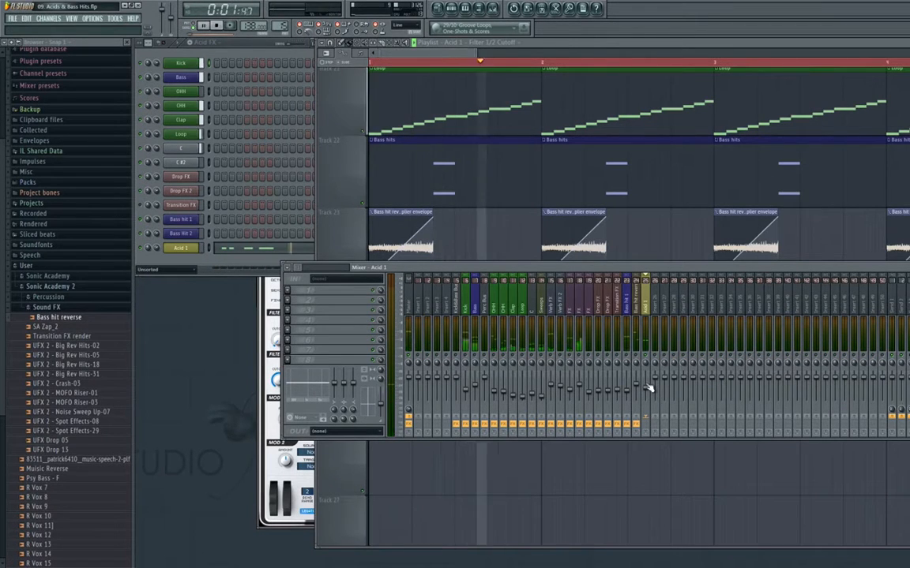
key(F9)
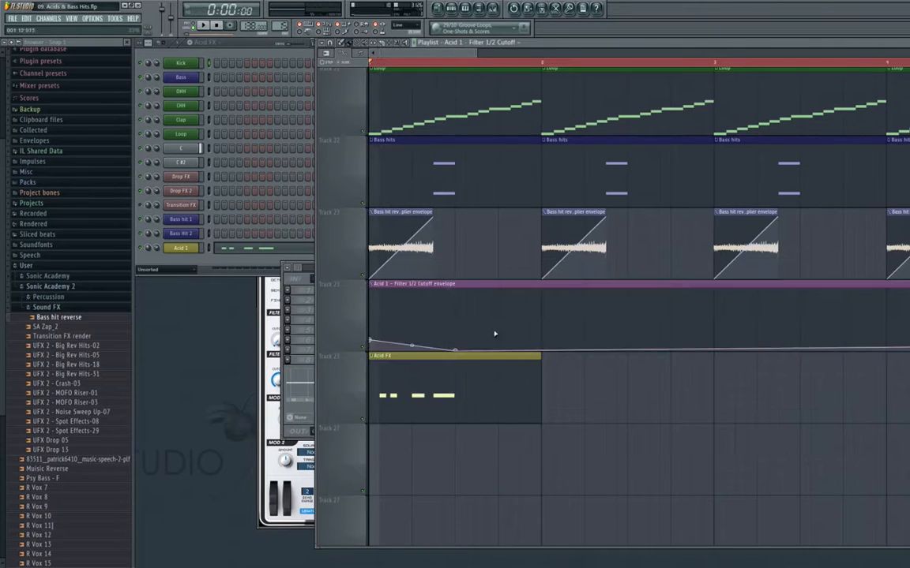
click(495, 10)
click(292, 297)
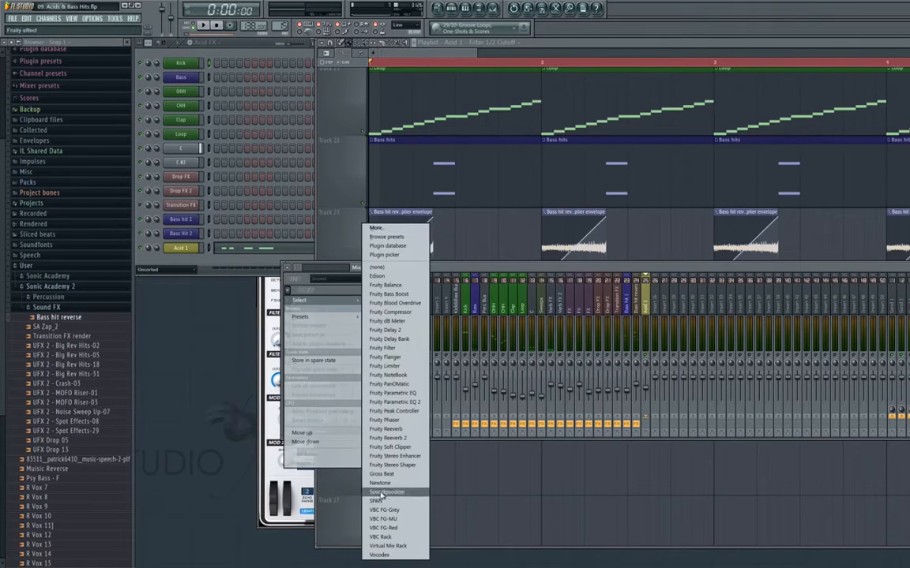
click(367, 436)
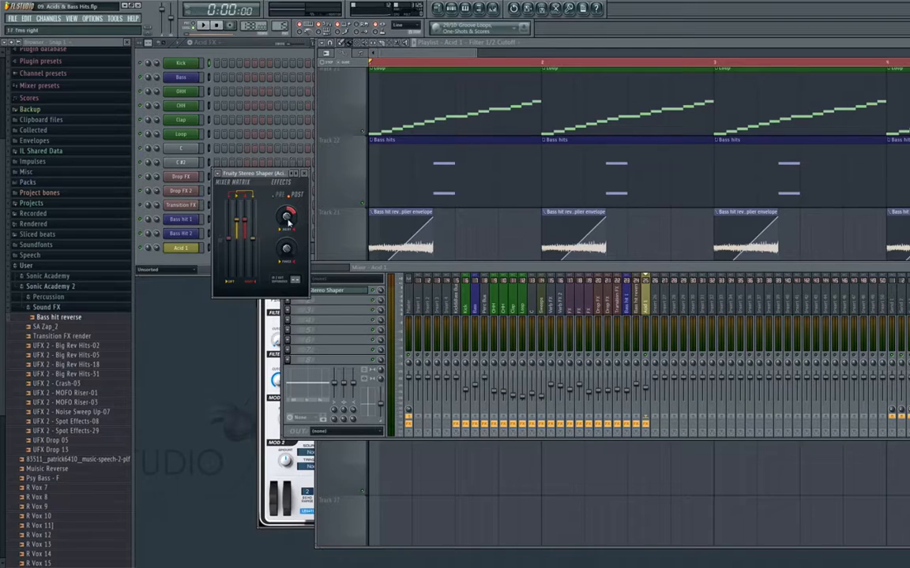
click(304, 173)
Step: Add Fruity Parametric EQ 2 as Acid 1's second effect, cut the lows with band 1 and slightly boost band 5 during playback
click(316, 301)
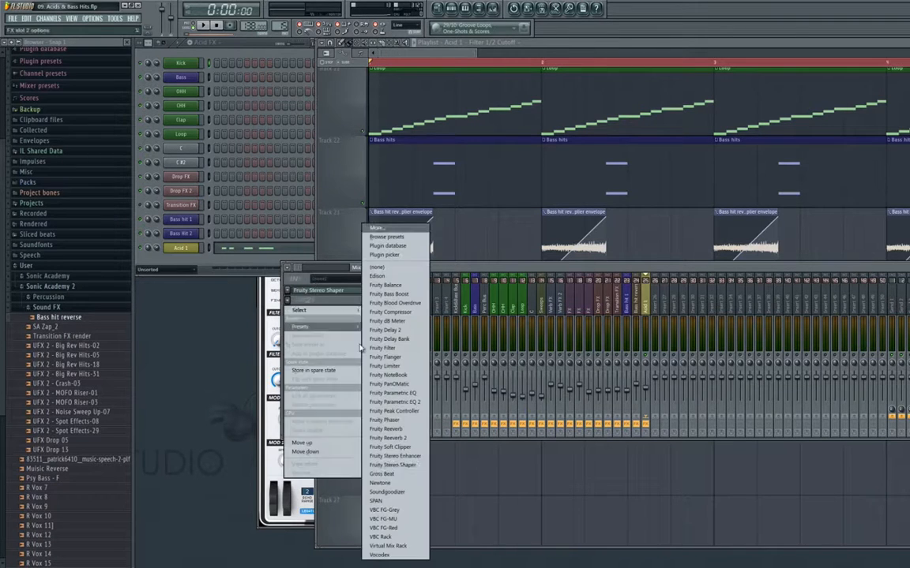
click(419, 405)
drag(213, 210, 231, 246)
drag(288, 127, 398, 144)
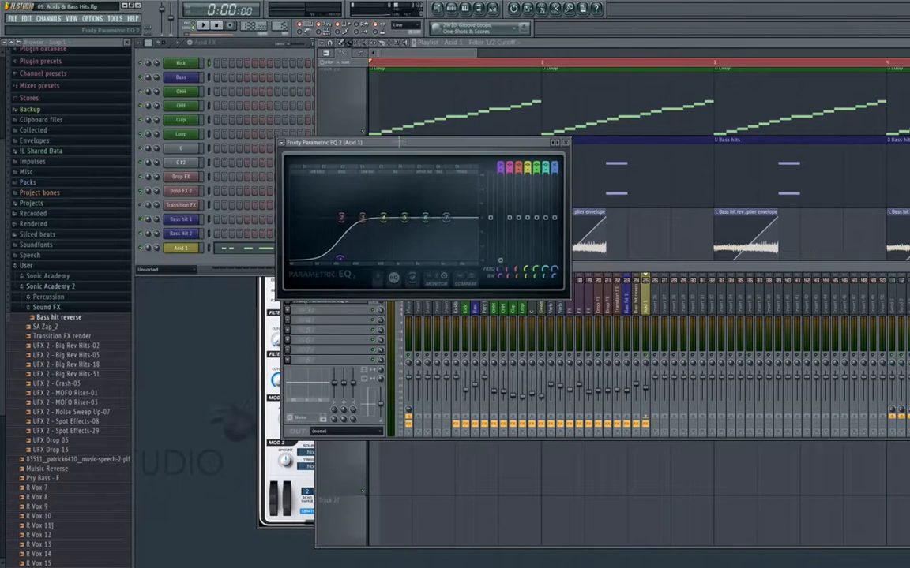
key(space)
mouse_move(404, 217)
mouse_down()
mouse_move(405, 206)
mouse_move(408, 213)
mouse_up()
key(space)
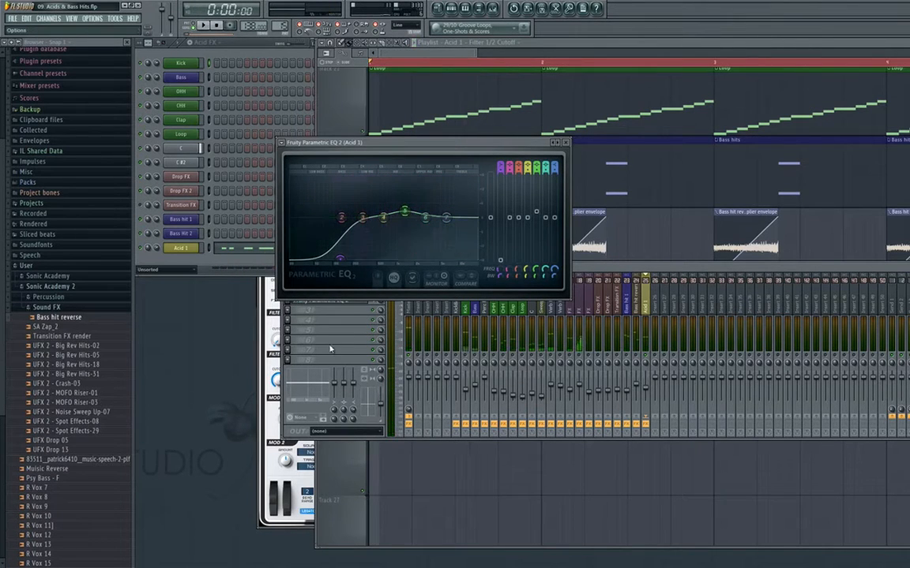
Step: Add Fruity Delay 2 as Acid 1's third effect and adjust its feedback while auditioning the track
click(291, 314)
click(291, 315)
click(355, 299)
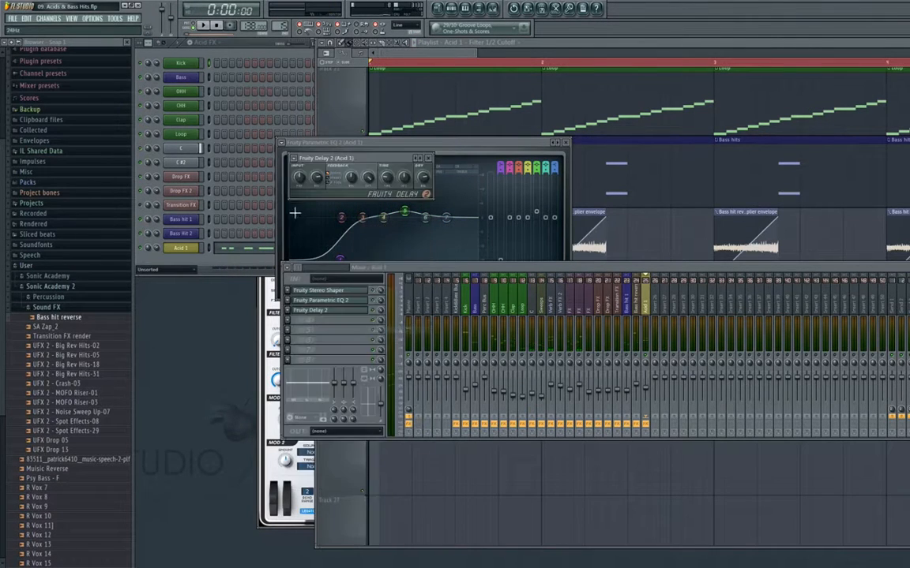
drag(353, 160, 406, 205)
key(space)
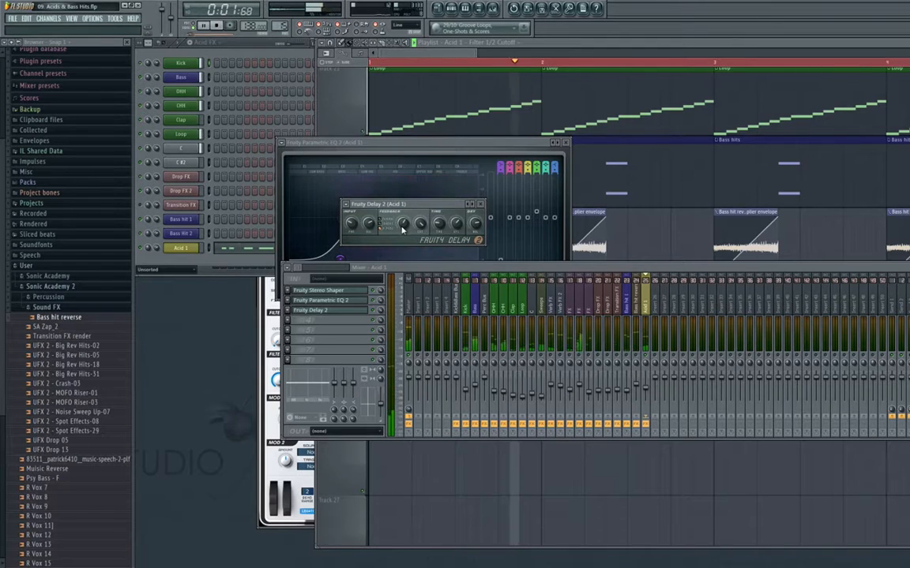
key(space)
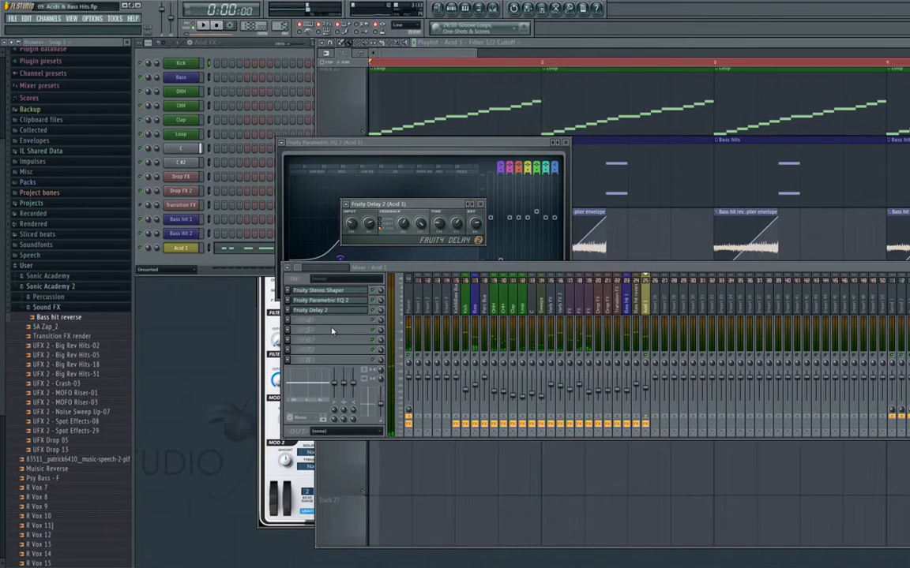
Step: Add Fruity Reeverb as Acid 1's fourth effect, with LowCut at 1123 Hz and Reverb at 47%
click(287, 340)
click(289, 322)
click(288, 322)
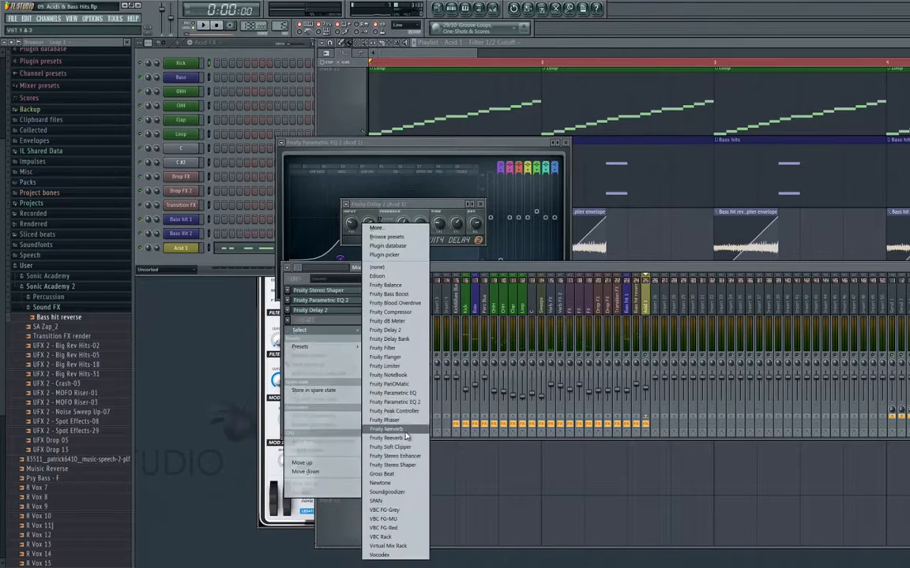
click(405, 430)
drag(260, 128, 396, 194)
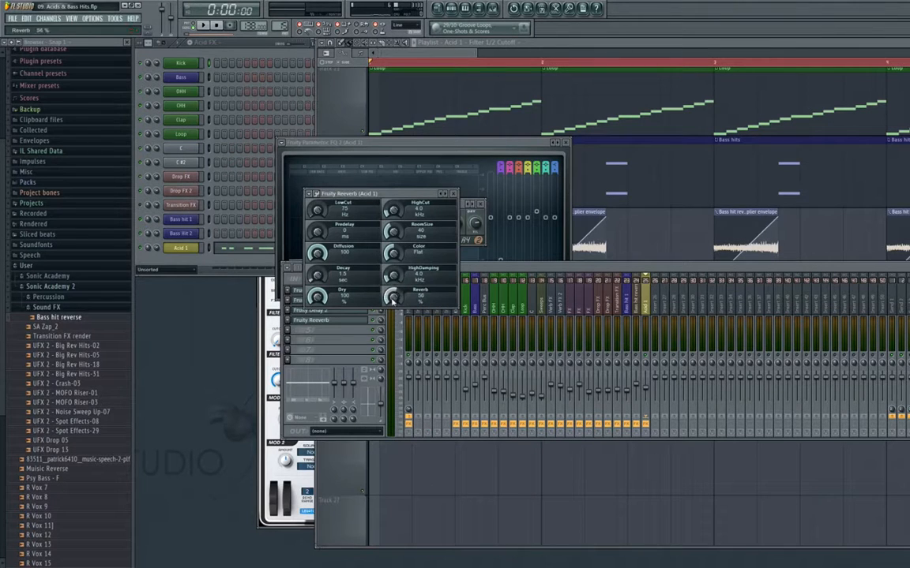
key(space)
drag(317, 209, 317, 190)
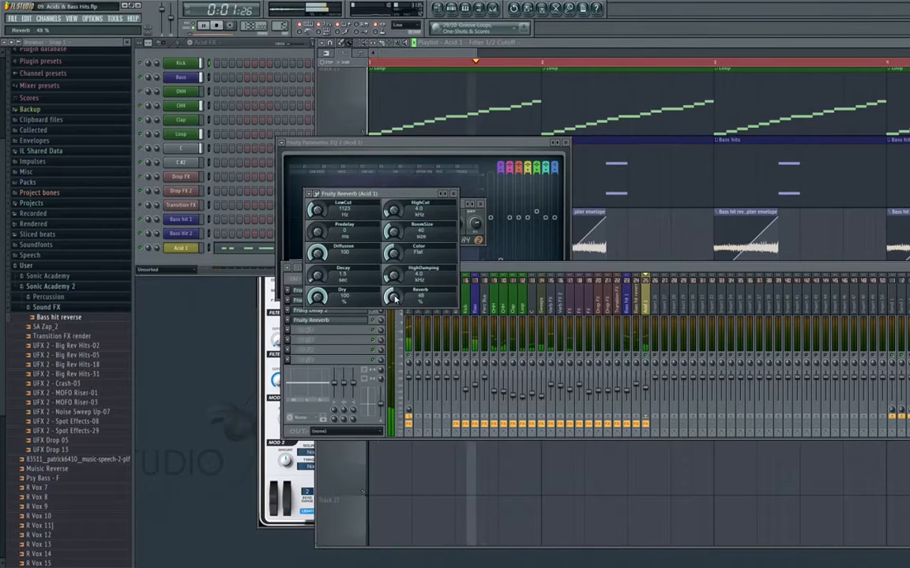
drag(394, 295, 395, 300)
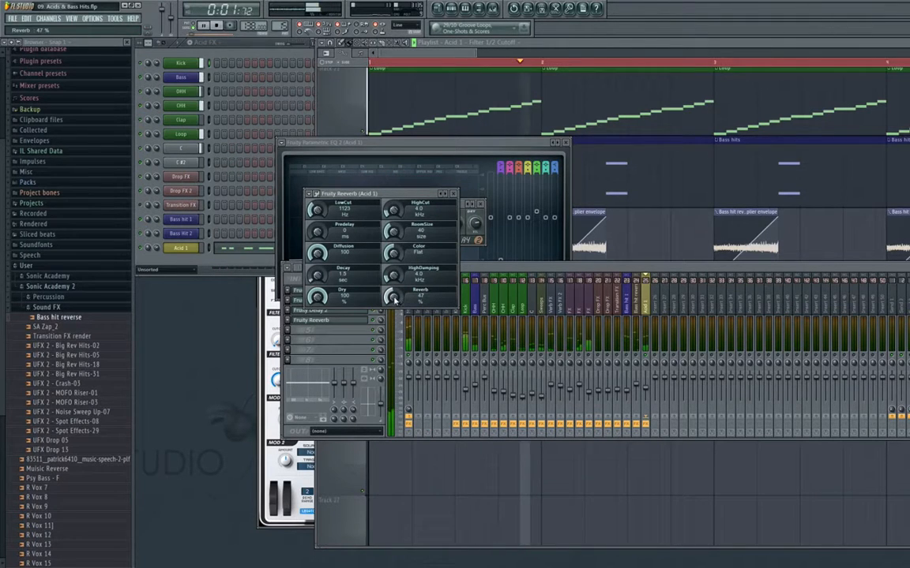
Step: Copy the Gross Beat effect with its Sidechain volume preset from the Bass hit 1 insert to Acid 1 and audition it
click(347, 350)
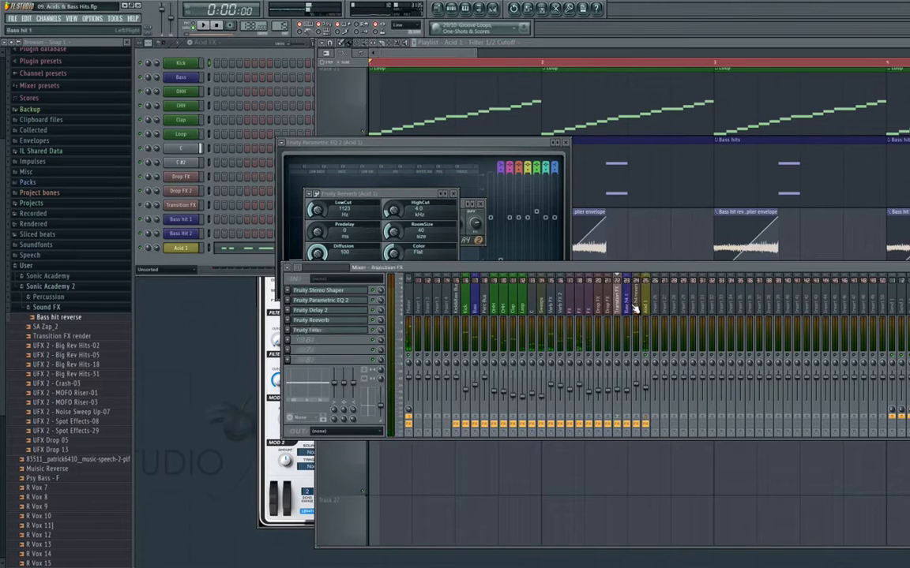
click(630, 308)
click(356, 309)
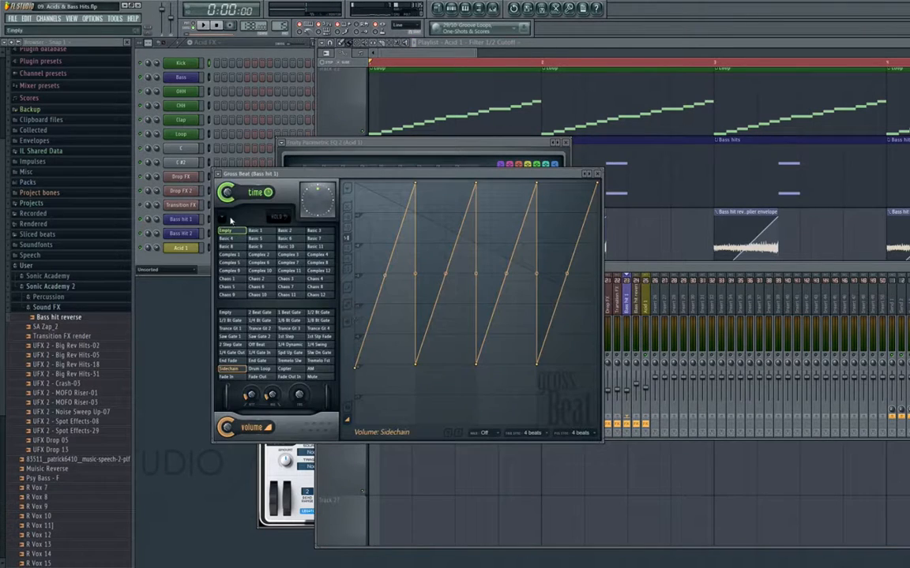
click(219, 174)
drag(235, 219, 645, 295)
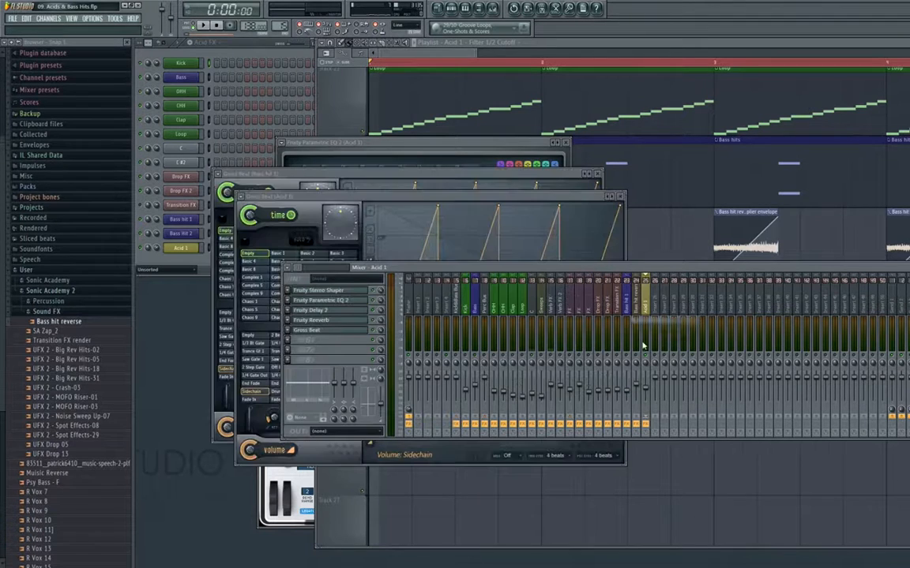
key(space)
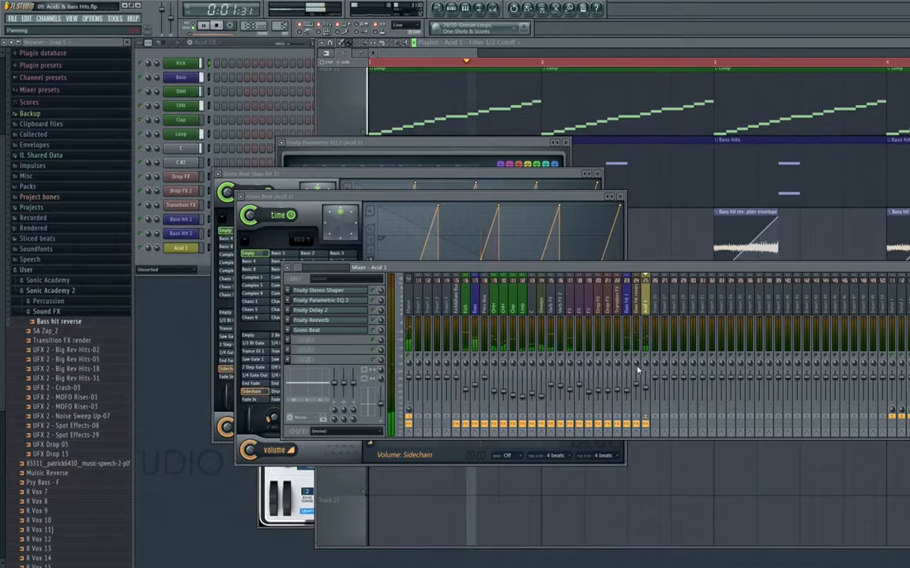
key(space)
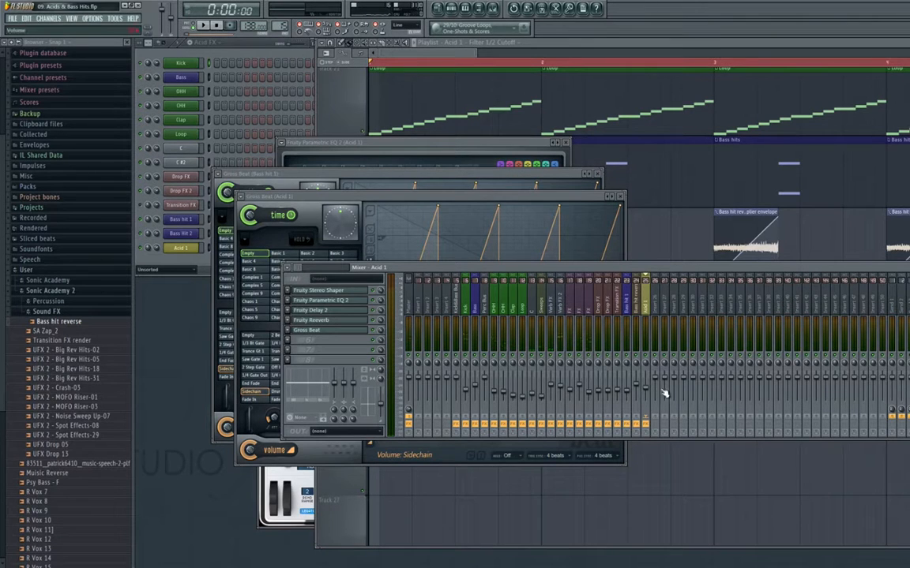
key(space)
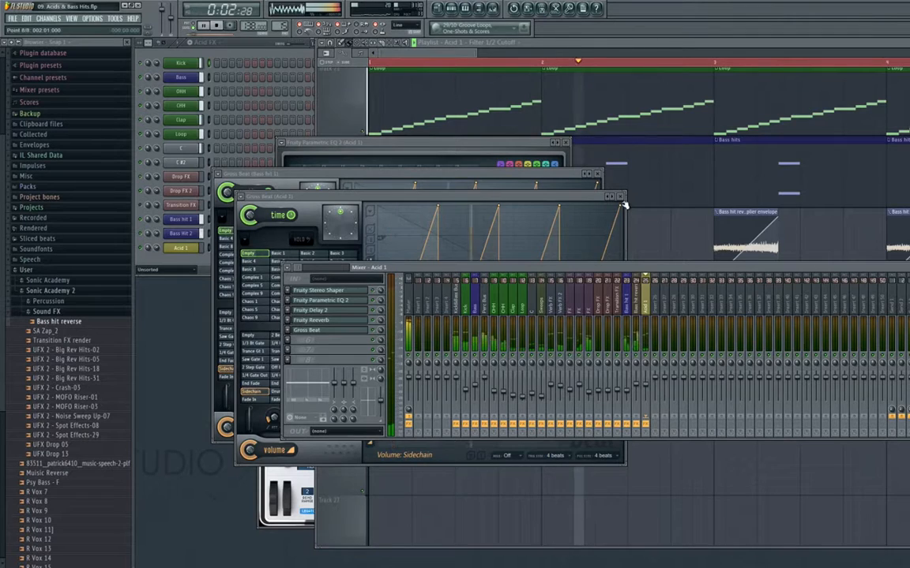
Step: Clear the open windows, bring back the playlist, and shorten the Acid 1 cutoff automation clip on Track 24 to one bar
key(F12)
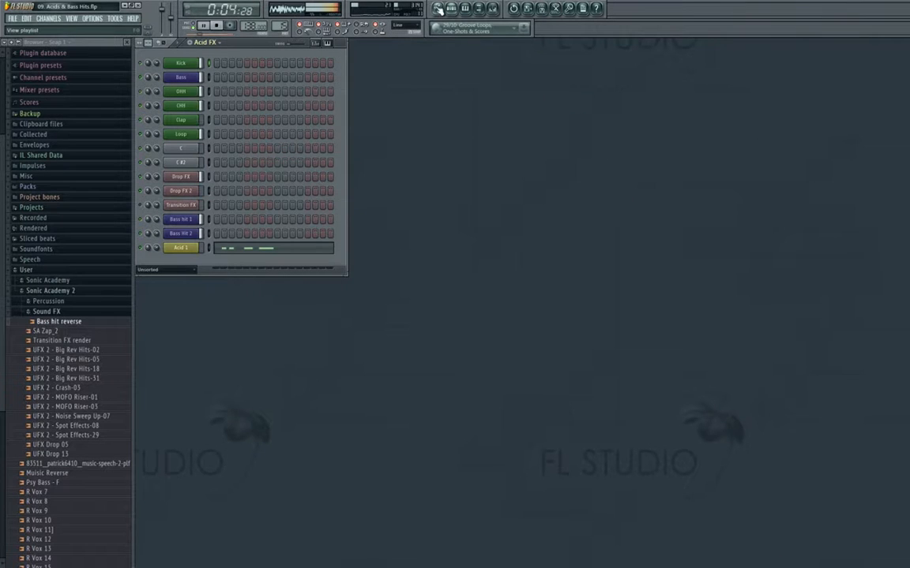
key(F5)
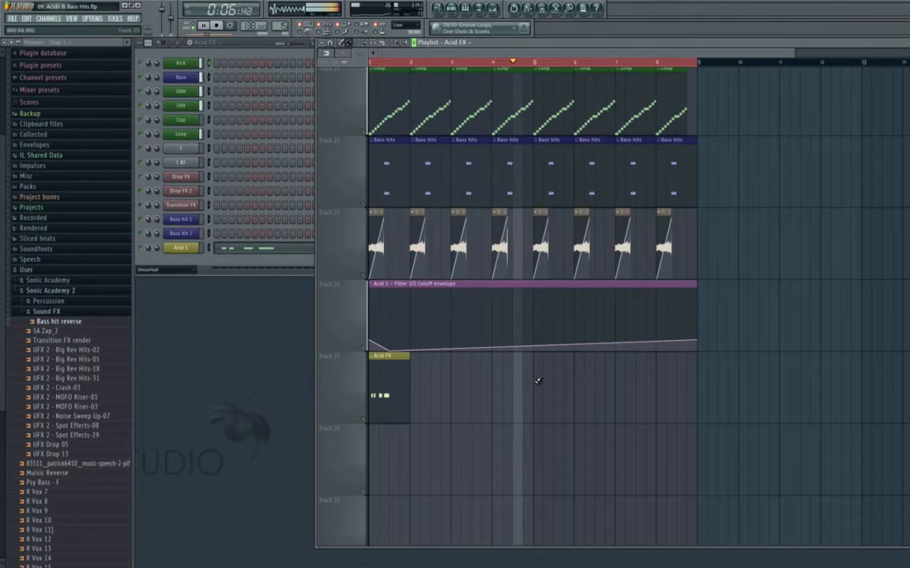
key(space)
key(space)
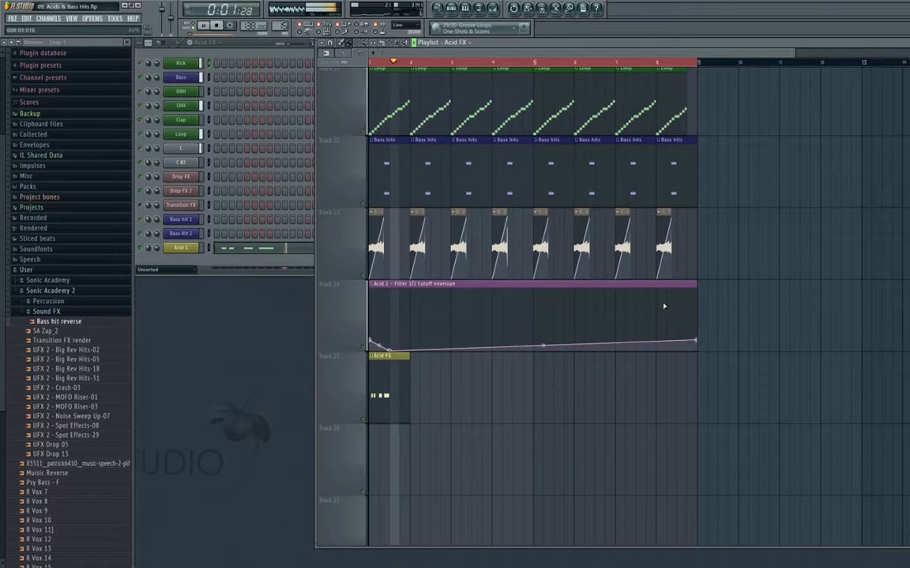
key(space)
drag(696, 316, 409, 308)
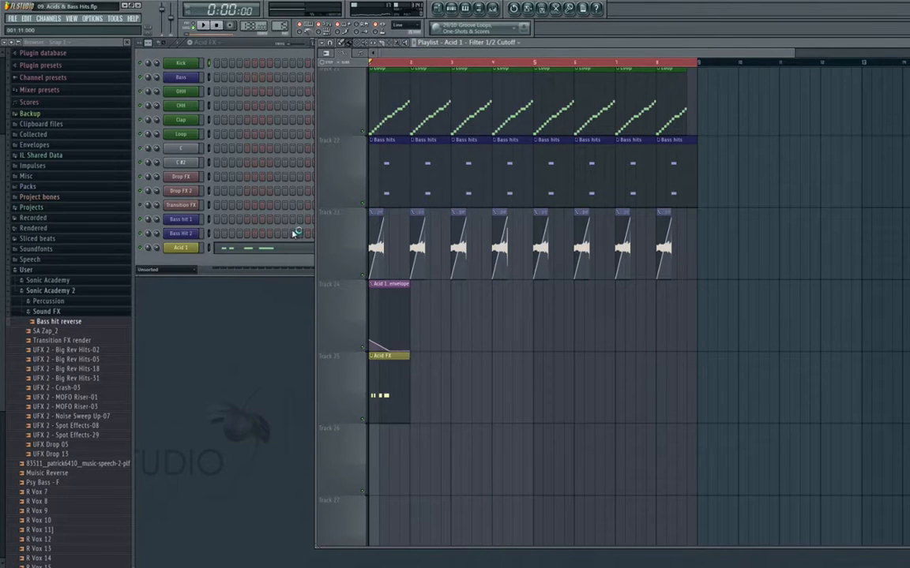
Step: Place a copy of the Acid FX pattern on Track 26 at bar 2 and make it unique
click(387, 378)
scroll(399, 360, down, 4)
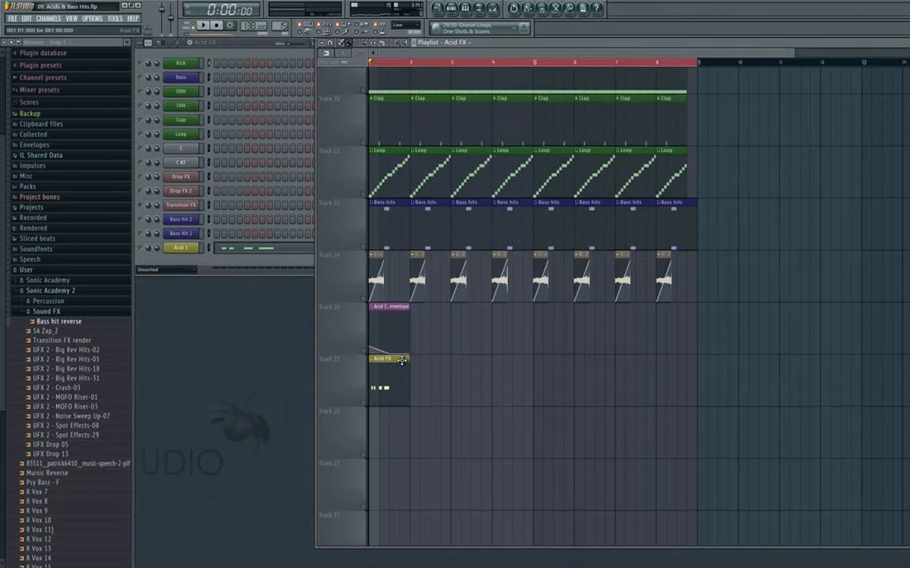
scroll(401, 358, down, 5)
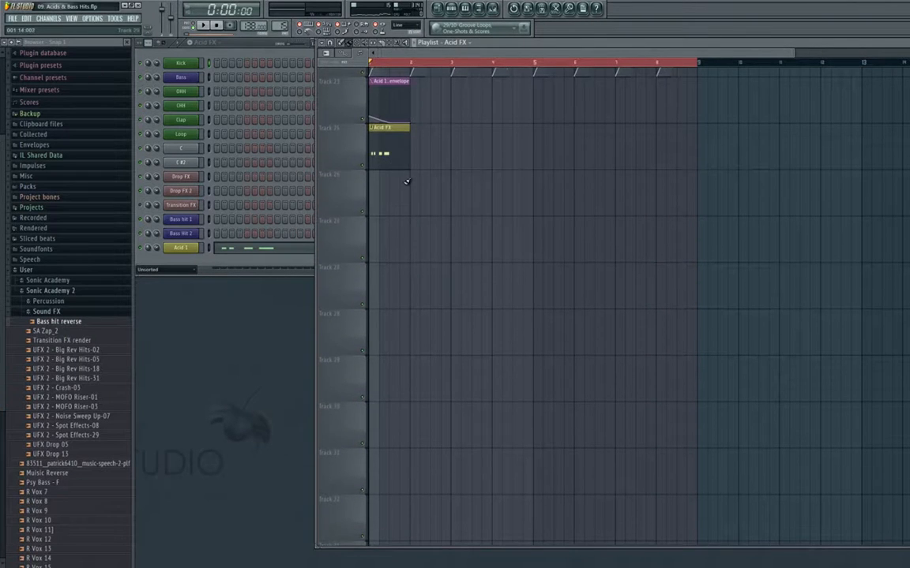
click(410, 183)
click(412, 174)
click(430, 226)
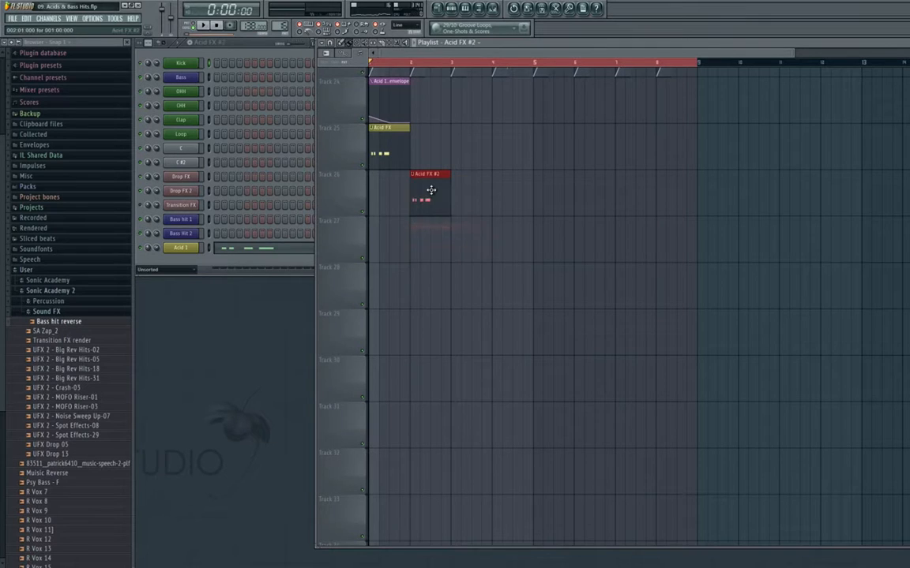
Step: Rename the unique pattern clip on Track 26 as Acid FX 2
click(418, 174)
click(439, 218)
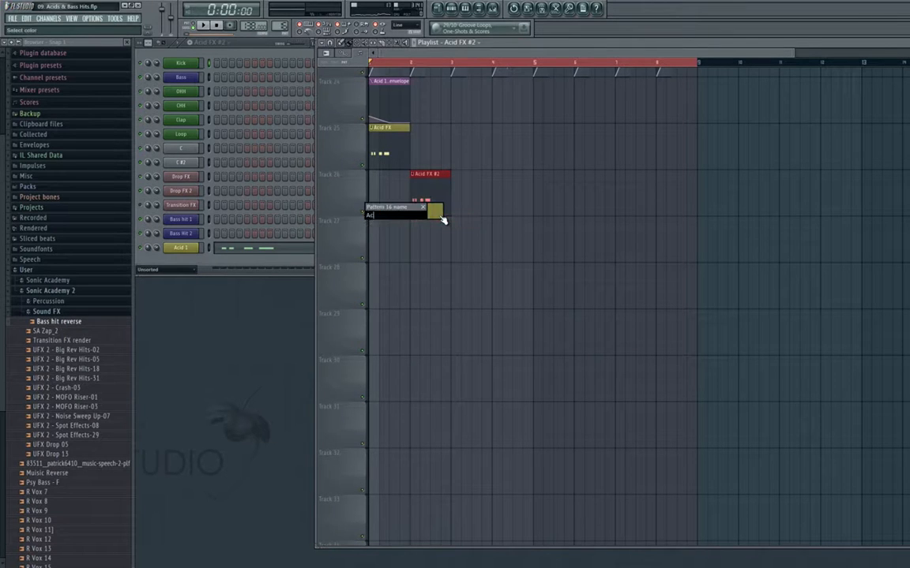
text(Acid FX 2)
key(Return)
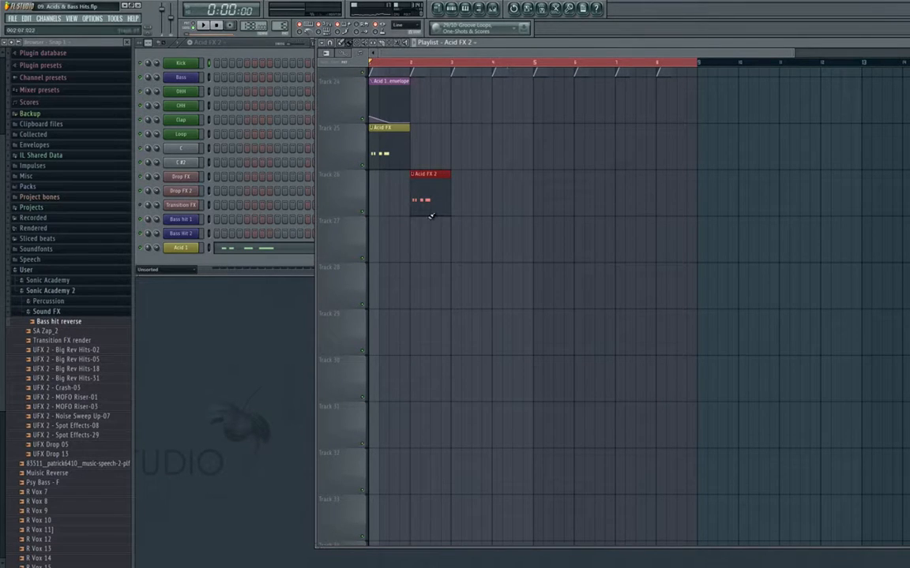
Step: Clone the Acid 1 channel and load the Acid 2 preset into the cloned ANA synth
right_click(198, 245)
click(229, 355)
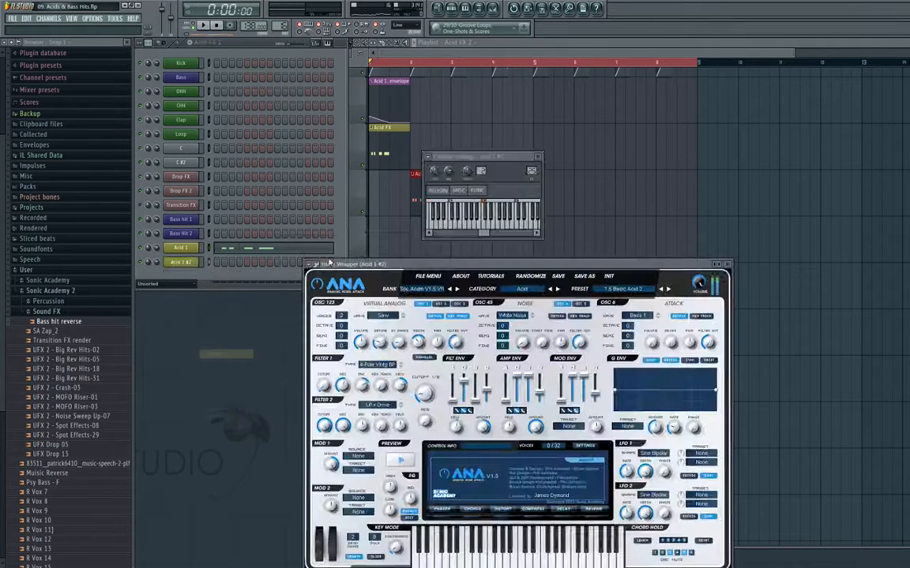
click(723, 266)
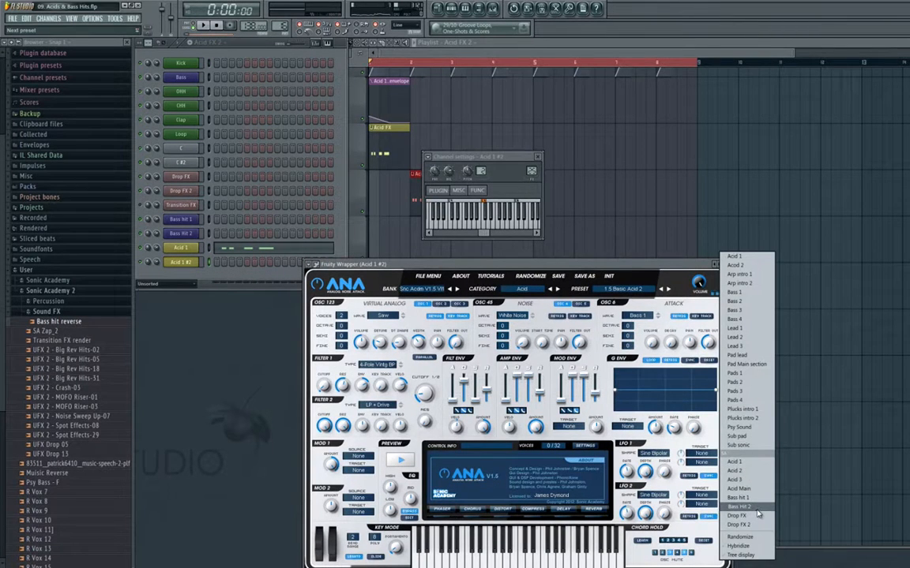
click(749, 473)
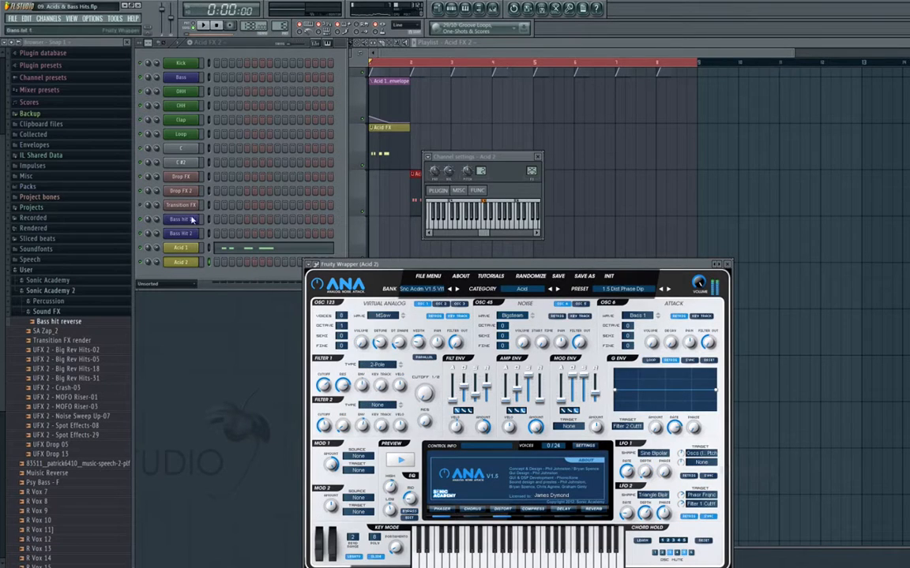
Step: Cut all the Acid 1 notes out of the Acid FX 2 pattern
click(280, 249)
key(ctrl+a)
key(ctrl+x)
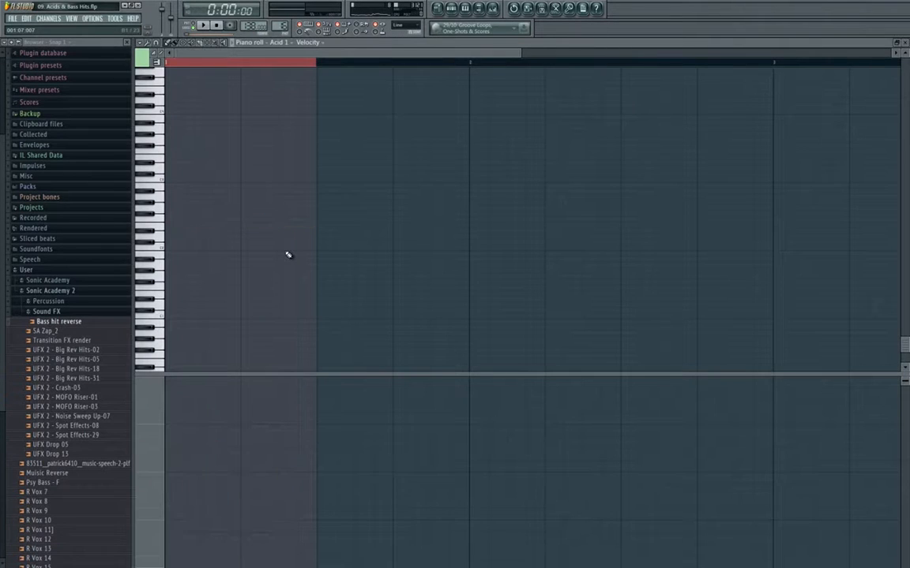
key(Escape)
Step: Load a saved score into the Acid 2 channel's piano roll
right_click(184, 266)
click(223, 262)
click(137, 43)
mouse_move(150, 50)
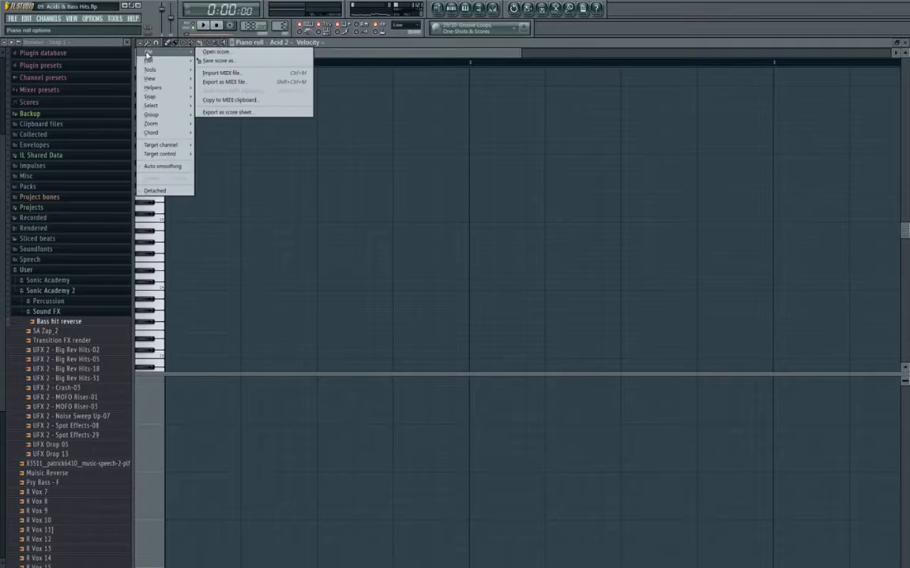
click(201, 48)
click(268, 156)
double_click(269, 156)
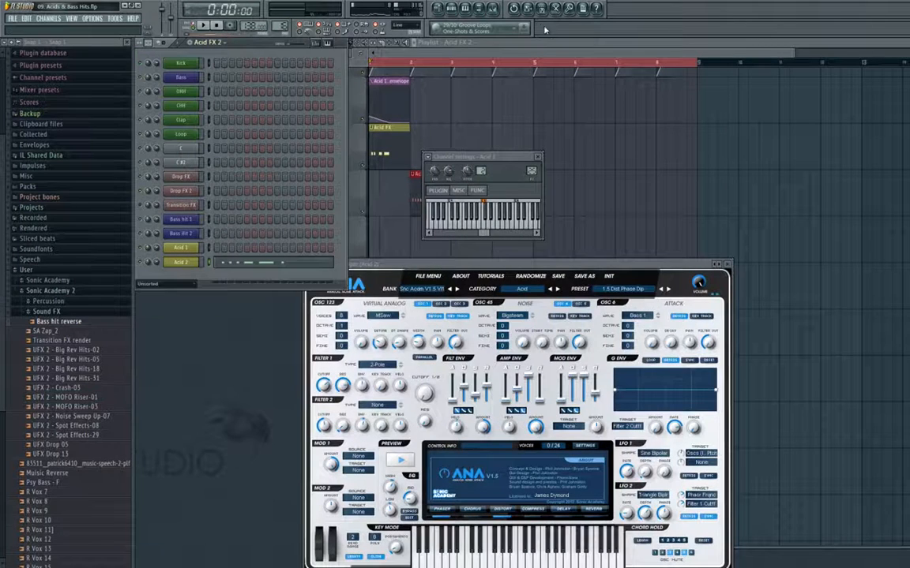
Step: Copy the Acid 1 mixer track state to the next free insert and link the Acid 2 channel to it
click(464, 8)
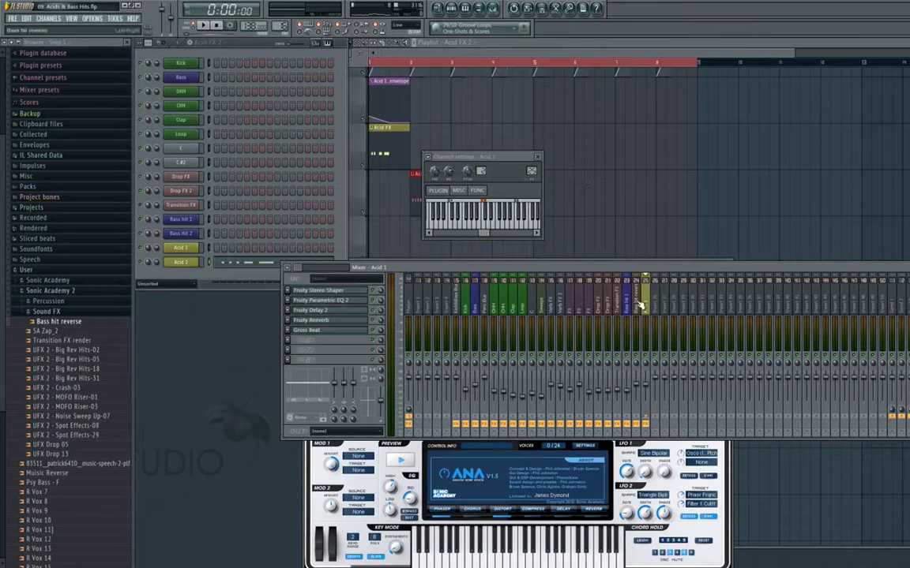
right_click(645, 305)
mouse_move(691, 279)
drag(783, 291, 657, 310)
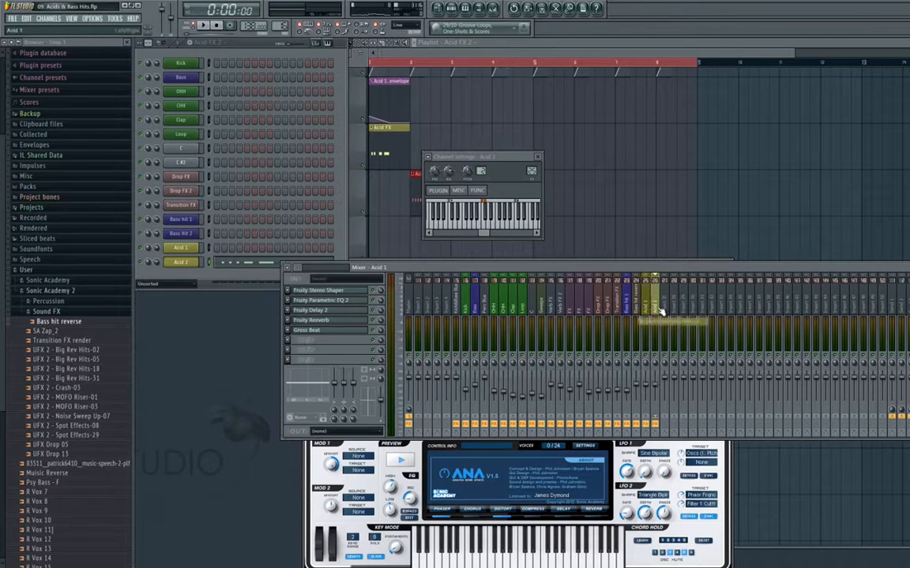
right_click(659, 310)
mouse_move(702, 307)
click(768, 308)
Step: Audition the Acid FX 2 pattern alone and in the song, and check Fruity Delay 2 on its mixer insert
key(space)
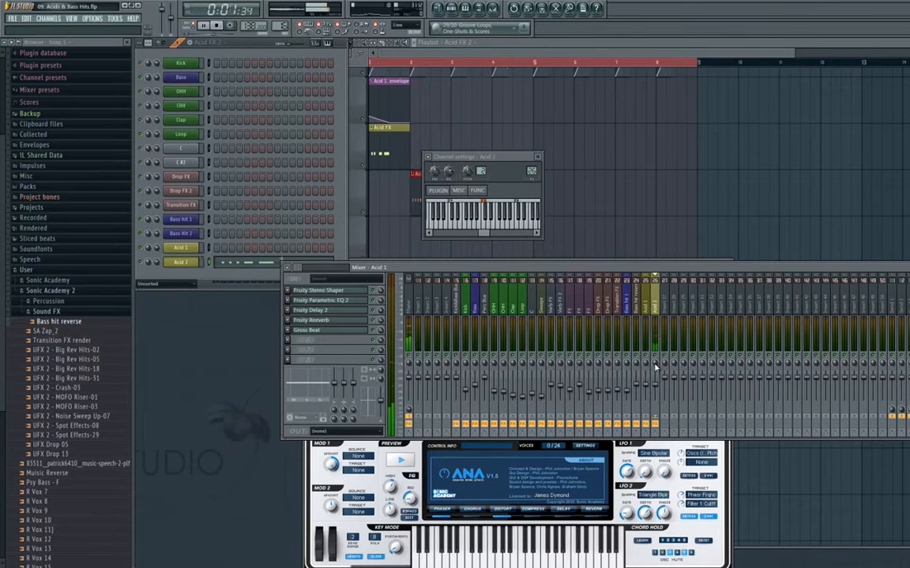
key(space)
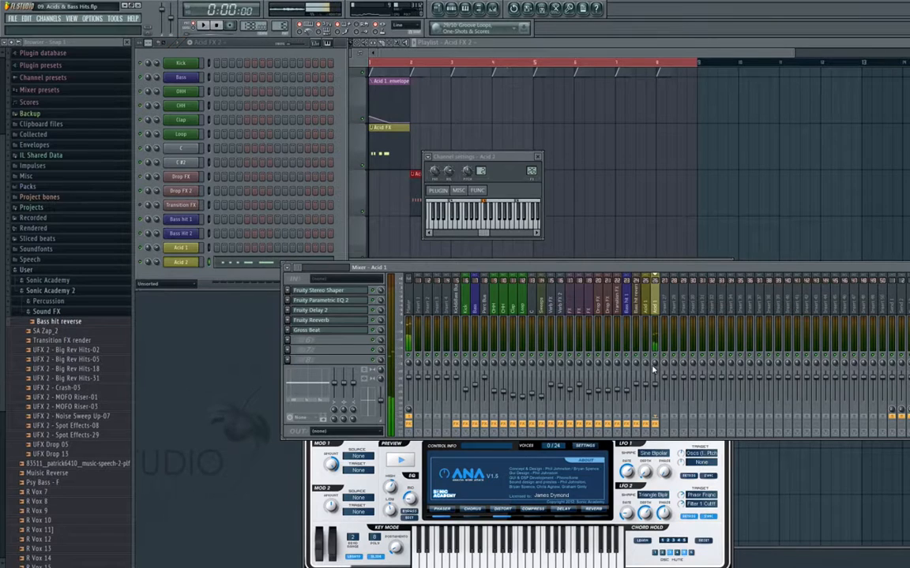
ctrl+click(649, 199)
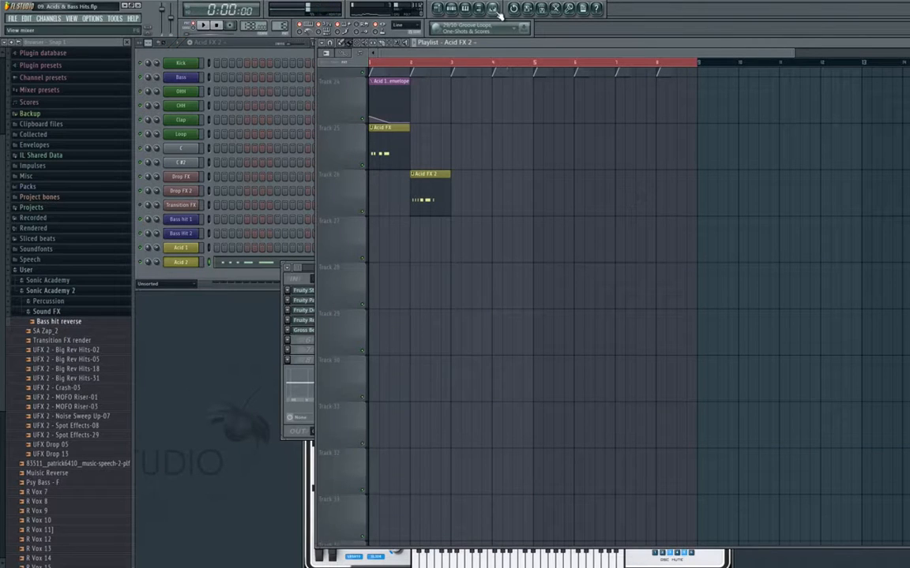
key(F9)
click(342, 312)
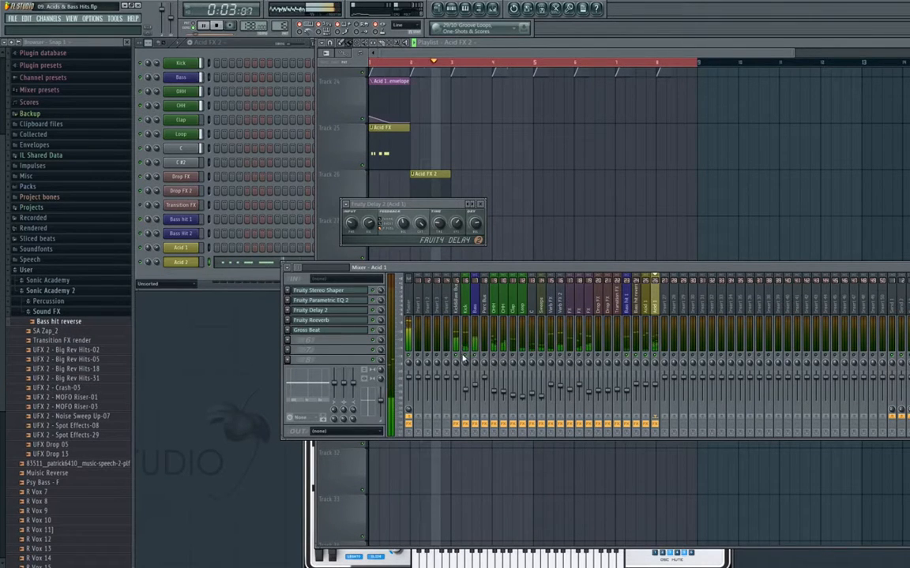
click(484, 210)
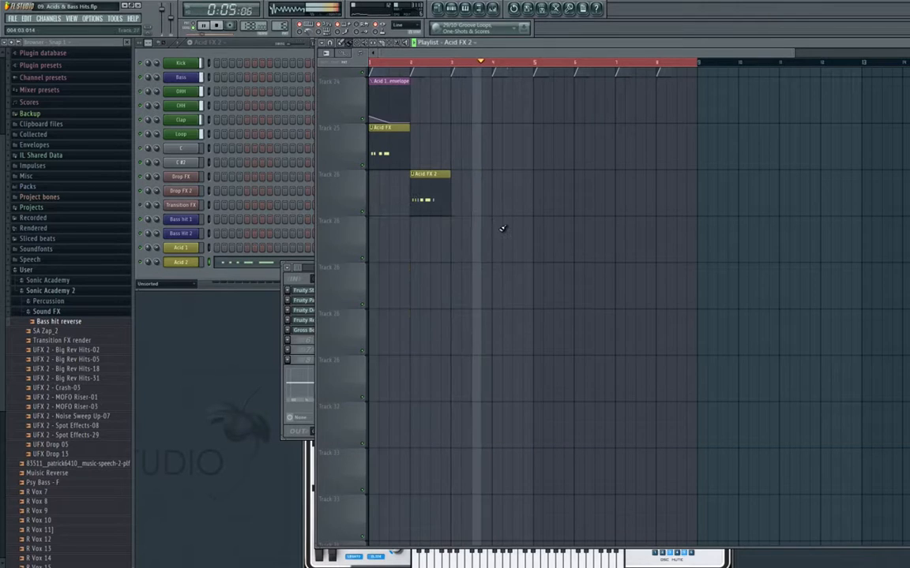
key(space)
Step: Clone the Acid 2 channel, load the Acid 3 preset into the cloned ANA synth, and close its channel settings
right_click(186, 263)
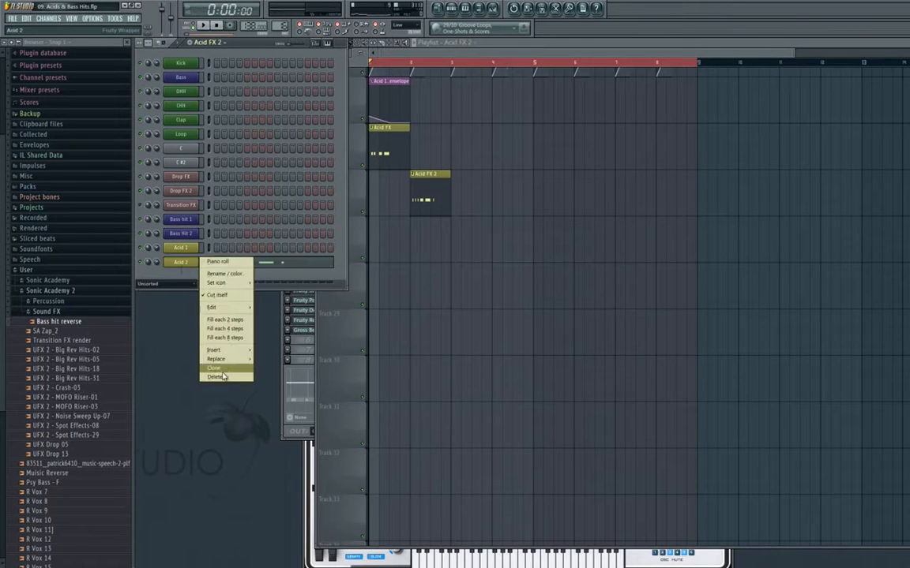
click(224, 374)
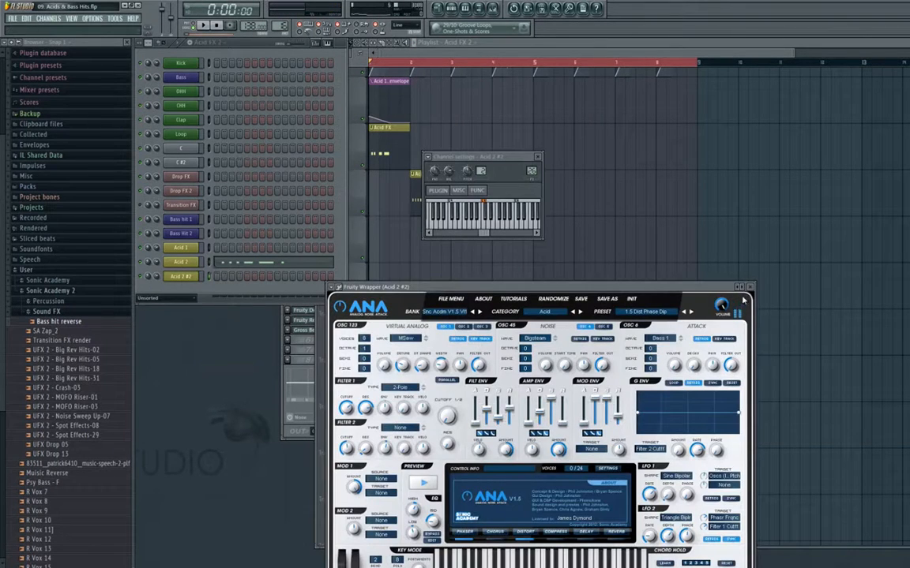
click(743, 301)
click(774, 481)
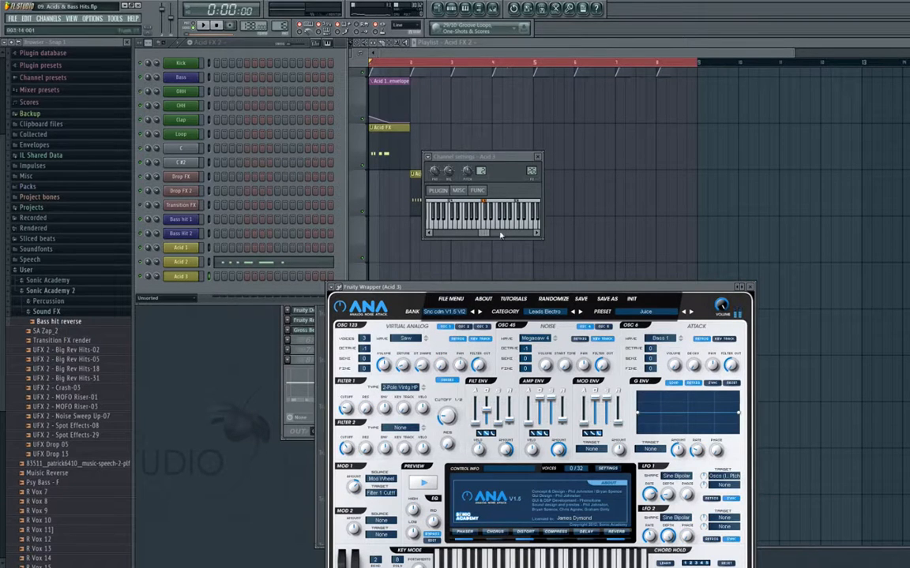
click(539, 157)
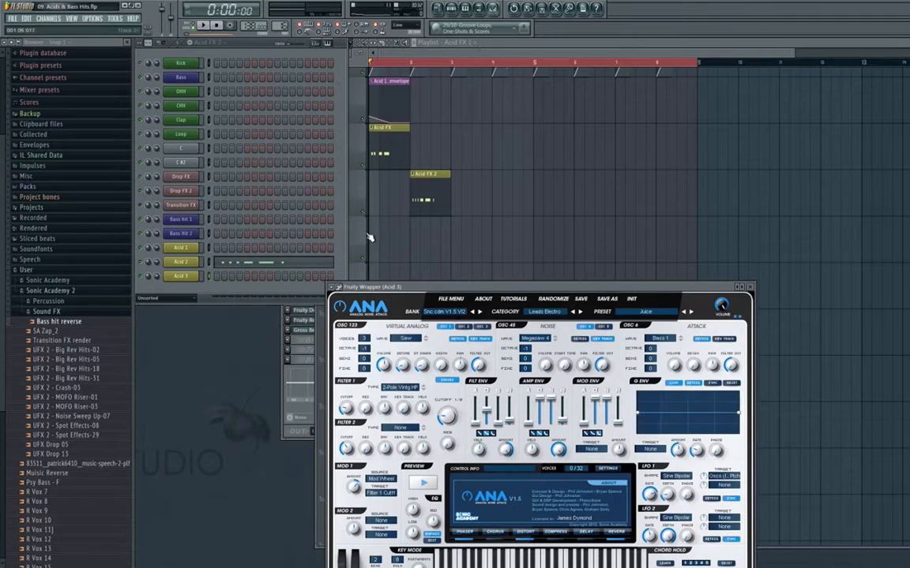
Step: Place a copy of the Acid FX 2 pattern on Track 27 at bar 4 and make it unique
click(459, 206)
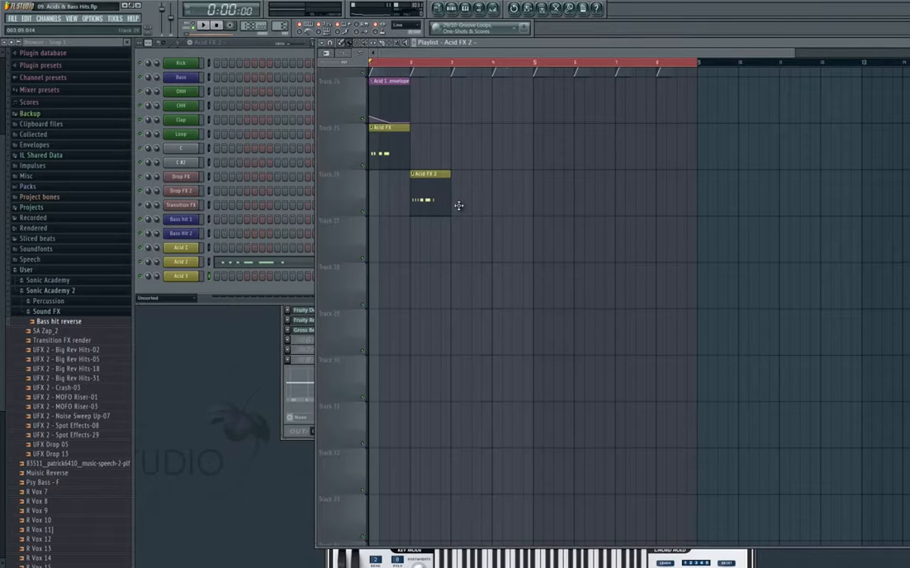
drag(447, 232, 497, 233)
right_click(494, 222)
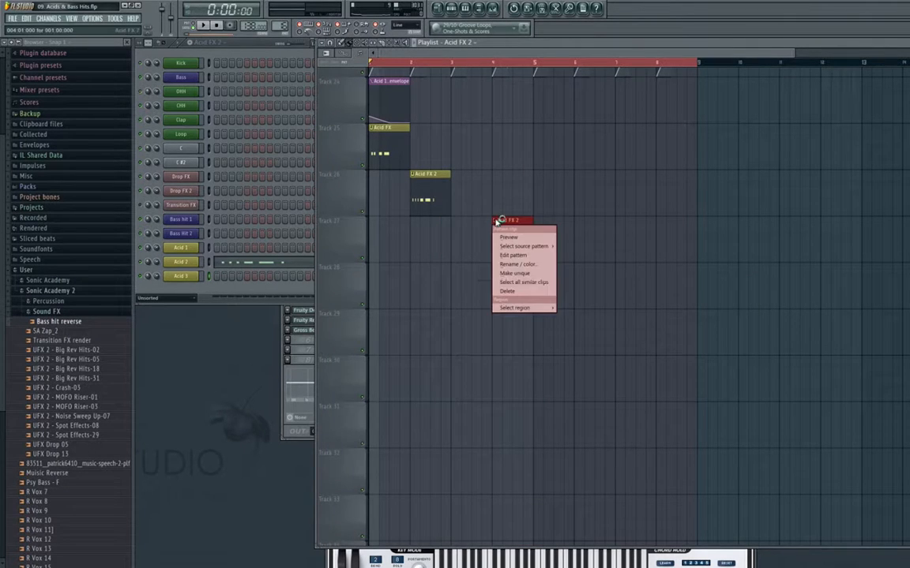
click(528, 275)
double_click(515, 229)
key(Escape)
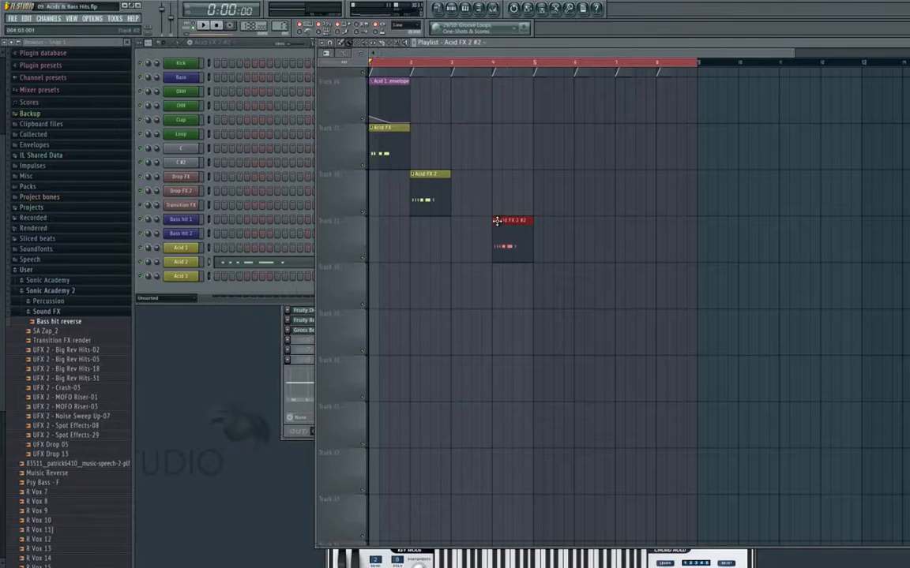
Step: Rename the unique pattern clip on Track 27 as Acid FX 3
click(495, 221)
click(518, 264)
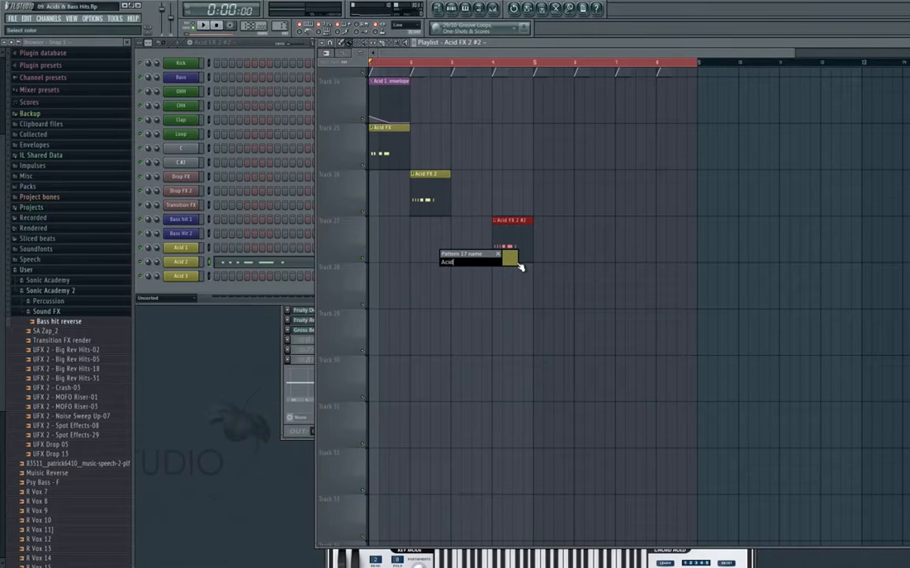
text(Acid FX 3)
key(Return)
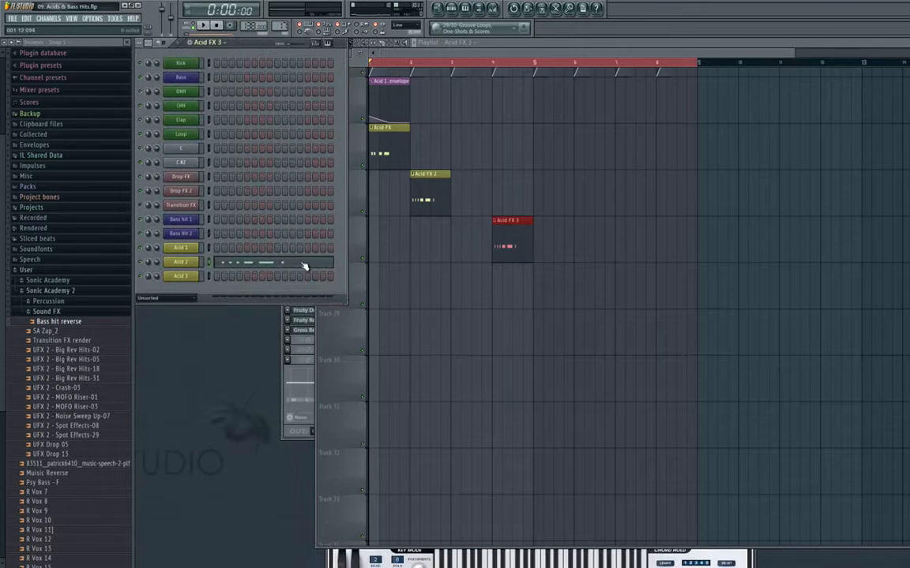
Step: Clear the Acid 2 notes from the Acid FX 3 pattern and load a saved score into the Acid 3 piano roll
click(304, 266)
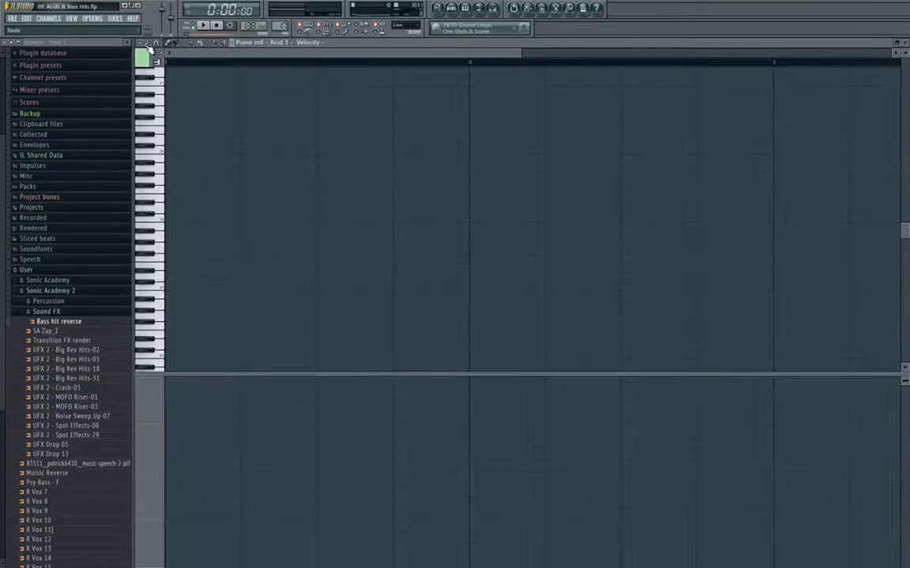
click(148, 48)
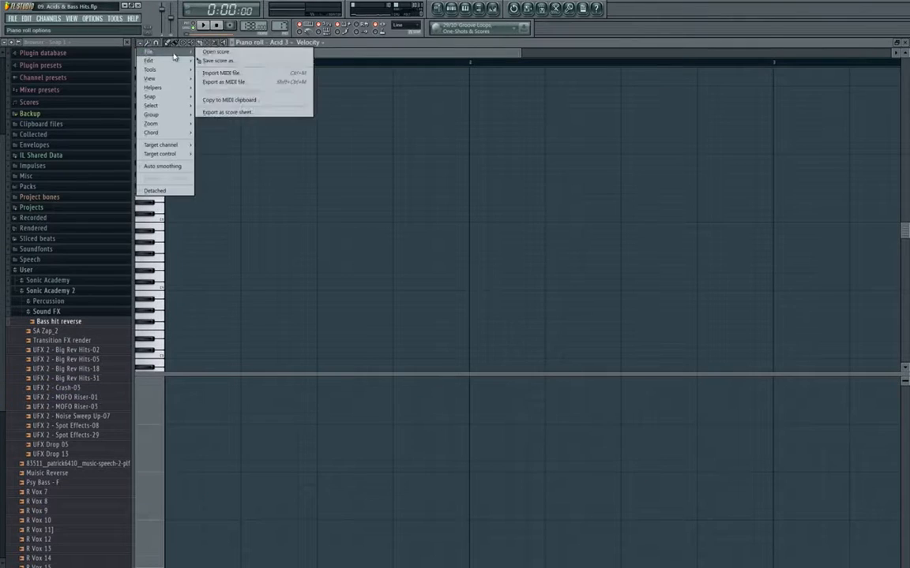
click(229, 50)
double_click(261, 187)
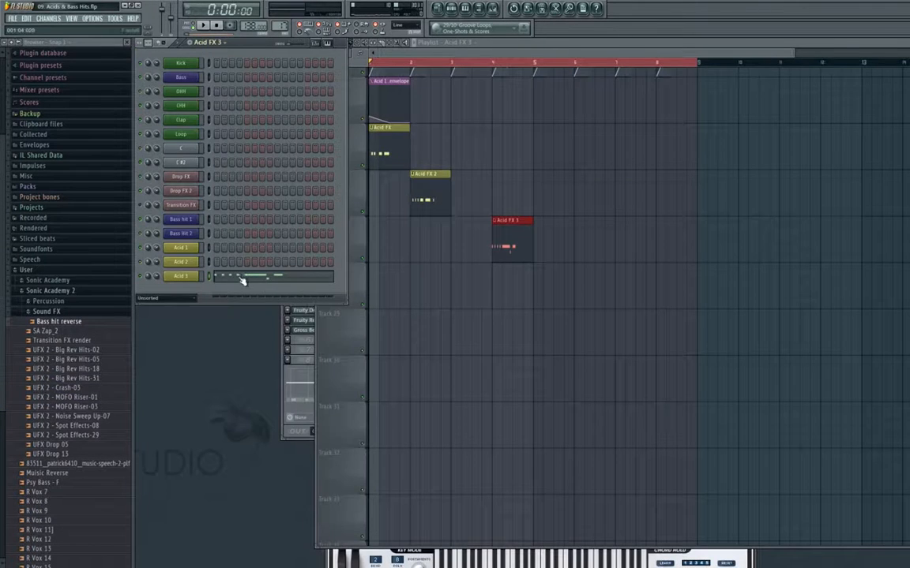
click(242, 278)
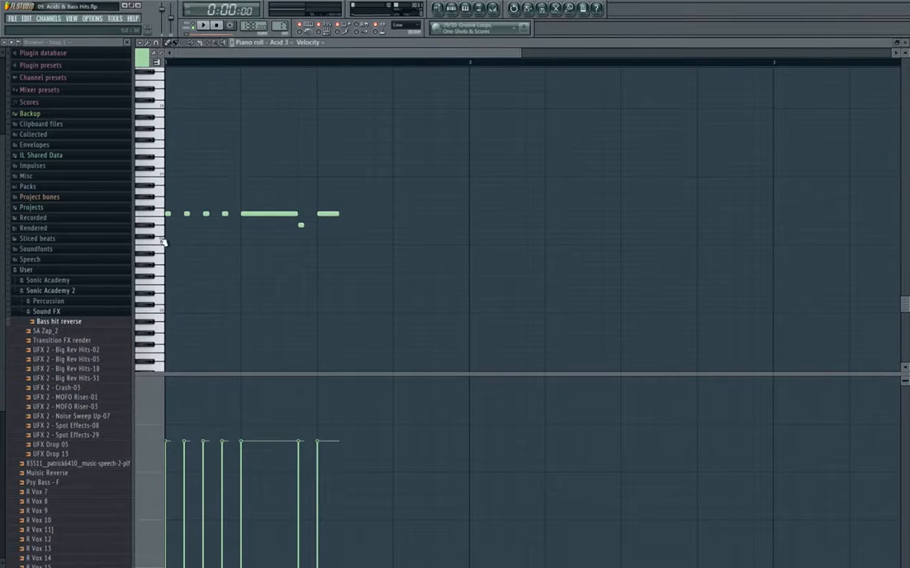
ctrl+scroll(164, 241, up, 3)
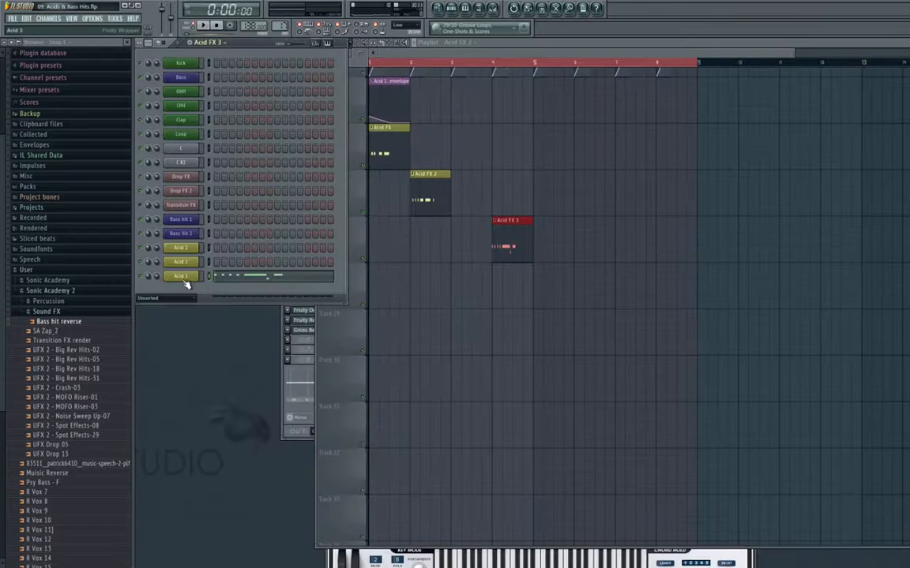
Step: Copy the Acid 2 channel's mixer track state to the next free insert and link the Acid 3 channel to it
click(183, 277)
click(303, 197)
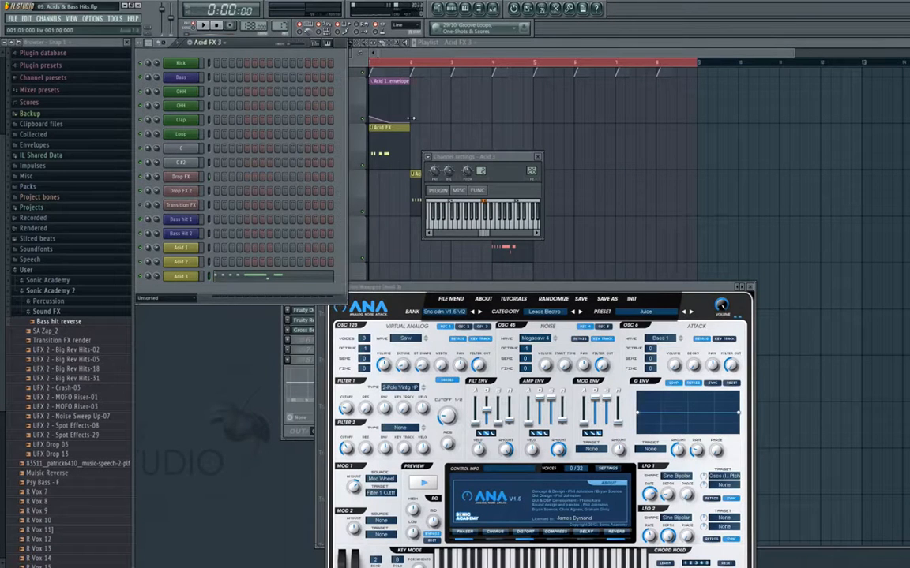
click(495, 9)
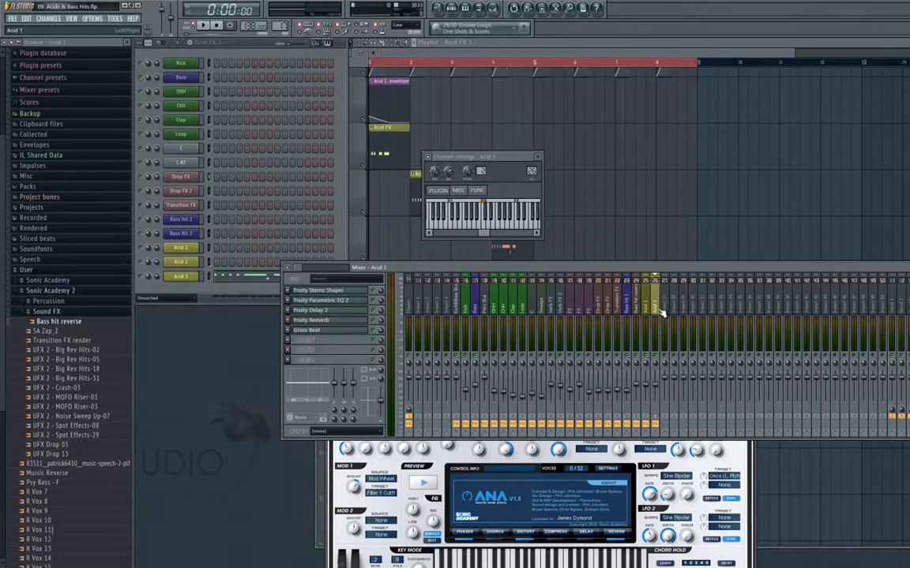
right_click(660, 311)
mouse_move(711, 277)
drag(769, 287, 666, 311)
right_click(668, 311)
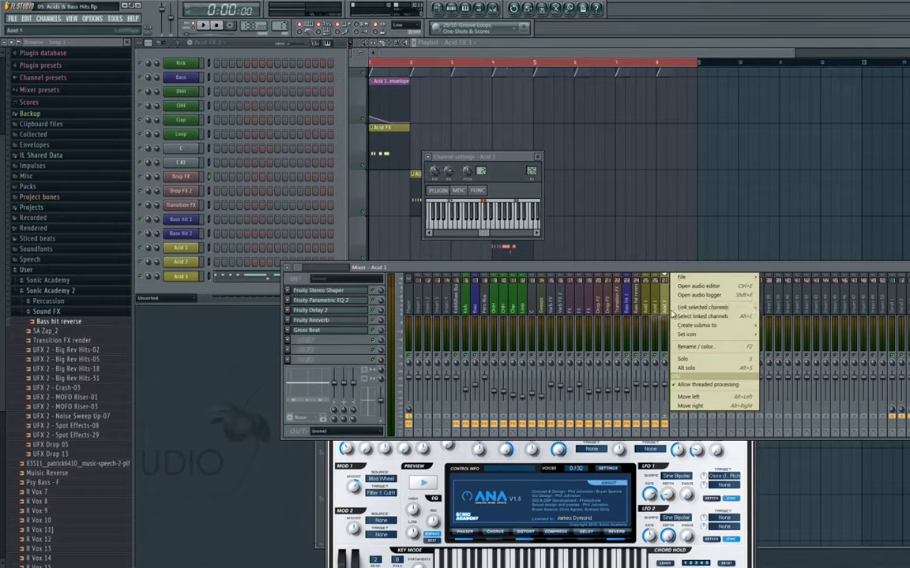
mouse_move(722, 308)
click(777, 310)
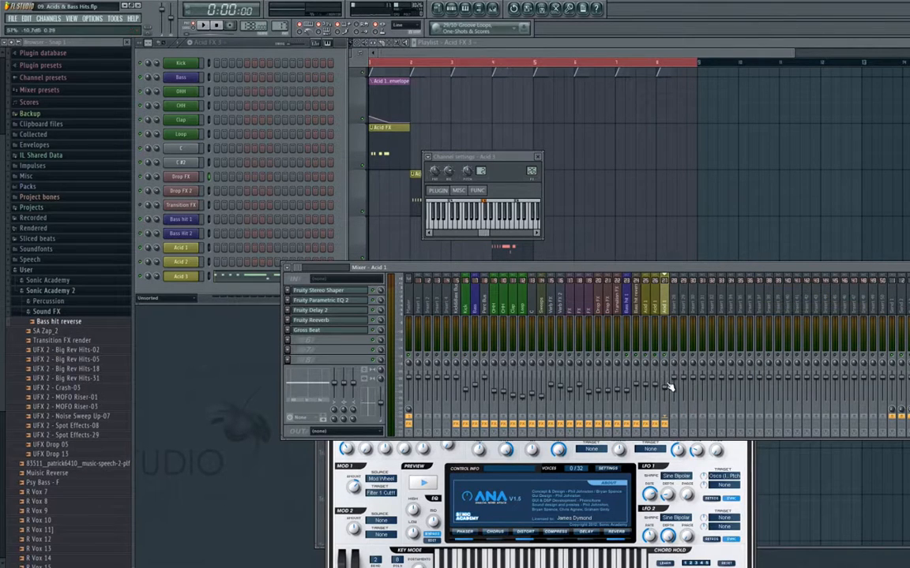
Step: Review the Acid 3 notes in the piano roll, then return to the mixer and reposition its window
click(228, 280)
scroll(191, 221, up, 2)
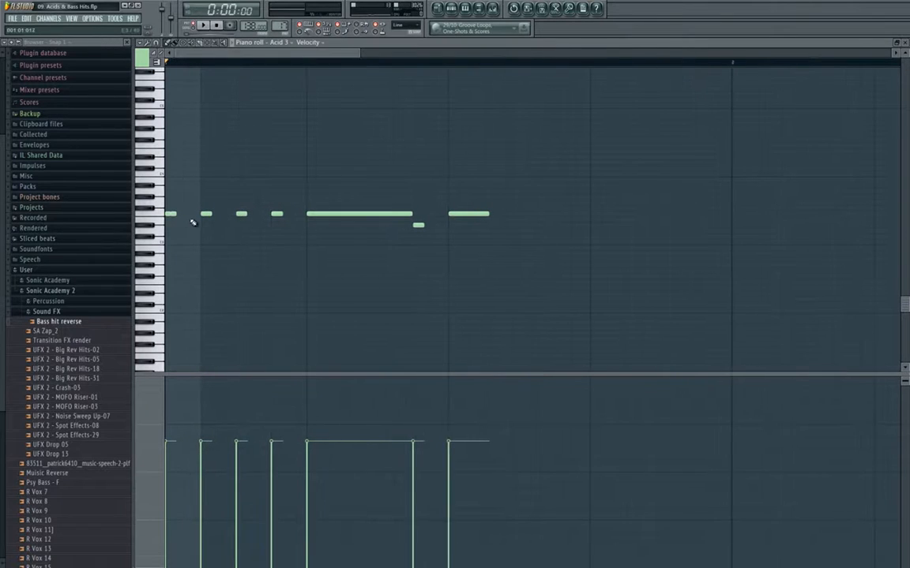
scroll(350, 228, down, 2)
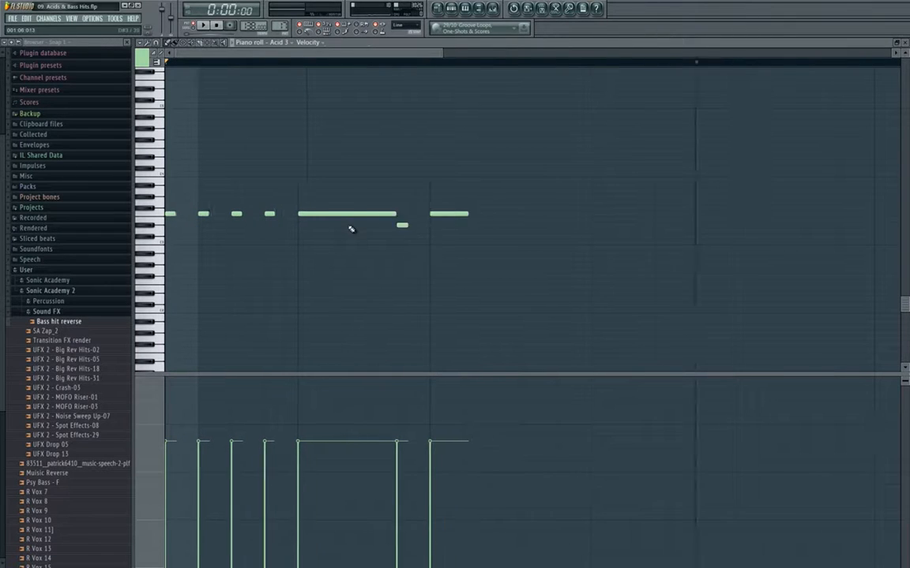
key(Escape)
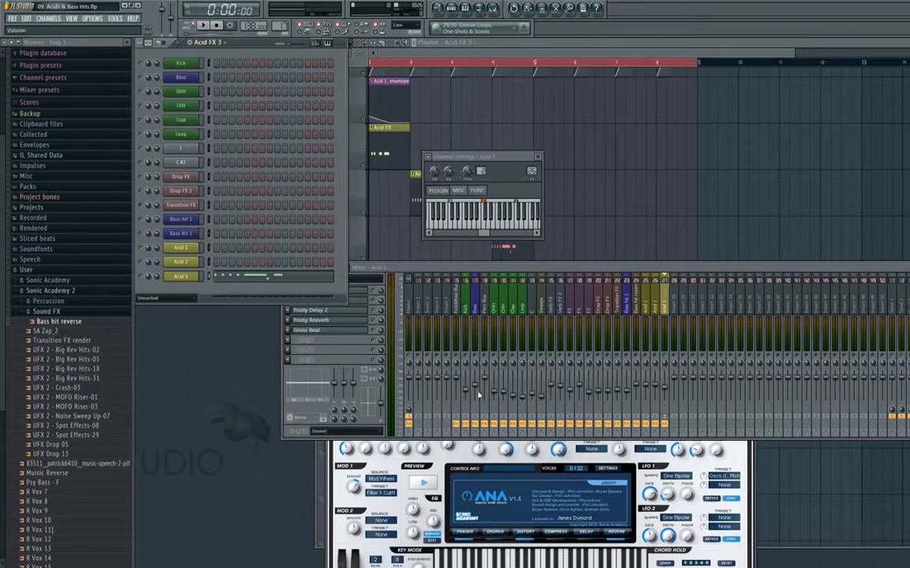
click(381, 270)
drag(382, 272, 438, 266)
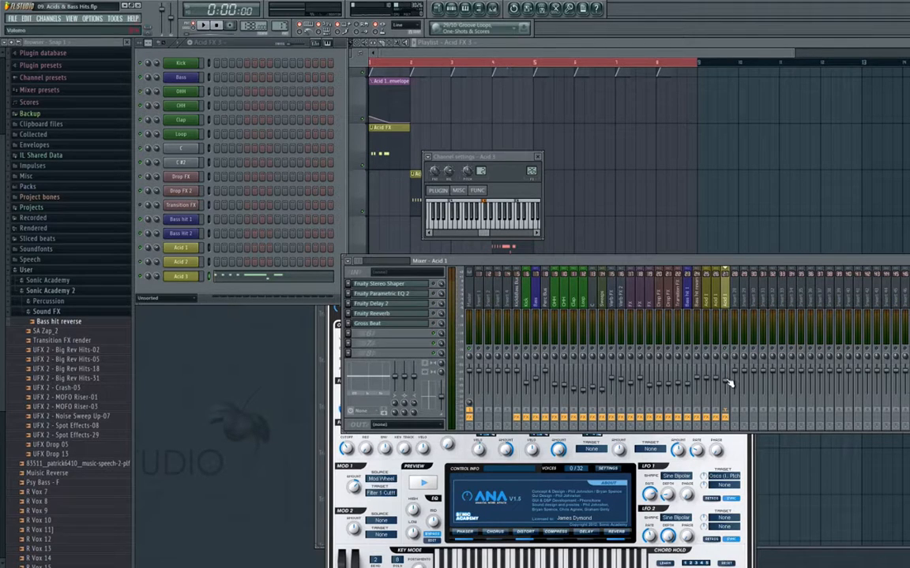
Step: Link the Acid 3 channel to mixer insert 27
key(space)
right_click(727, 309)
mouse_move(780, 301)
click(832, 303)
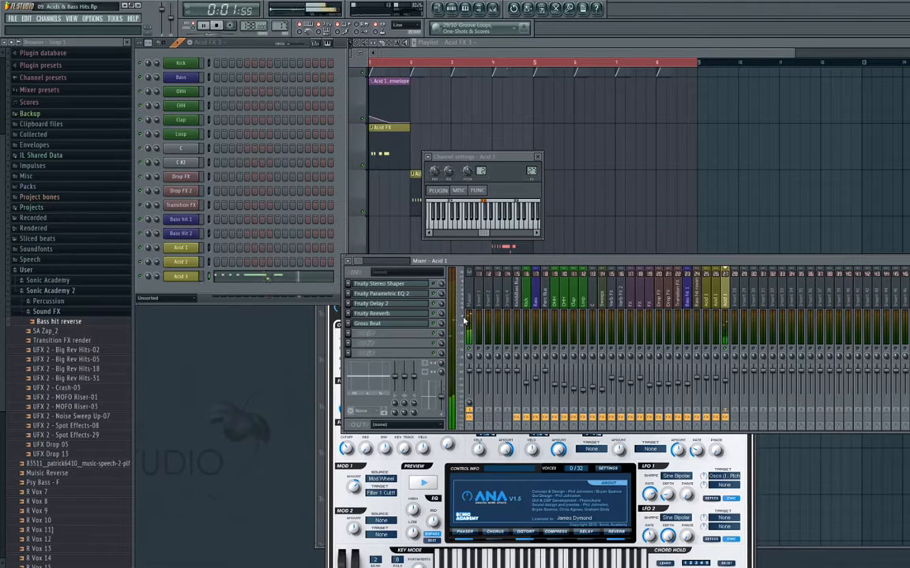
Step: Check the Fruity Delay 2 settings on the Acid 3 channel's insert during pattern playback, then close the open plugin and channel windows
click(416, 306)
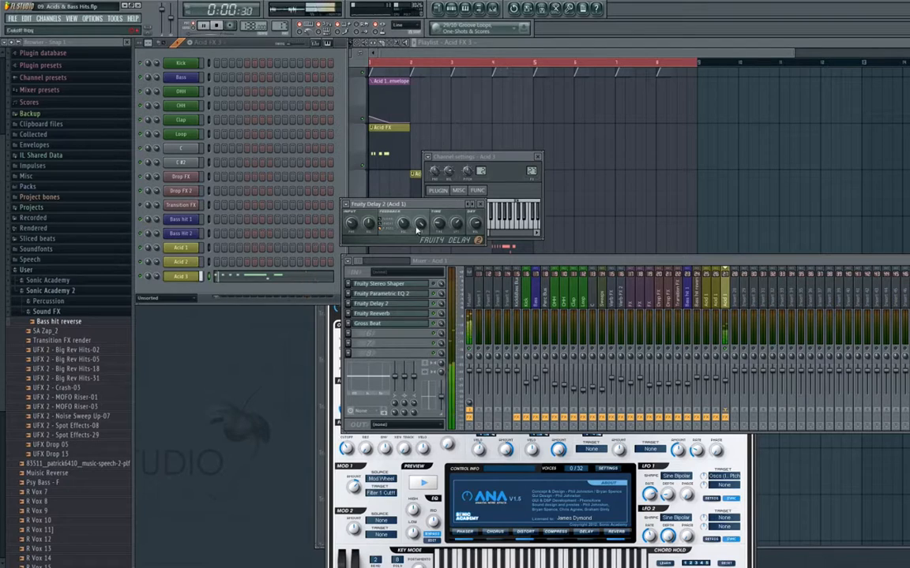
key(space)
click(480, 205)
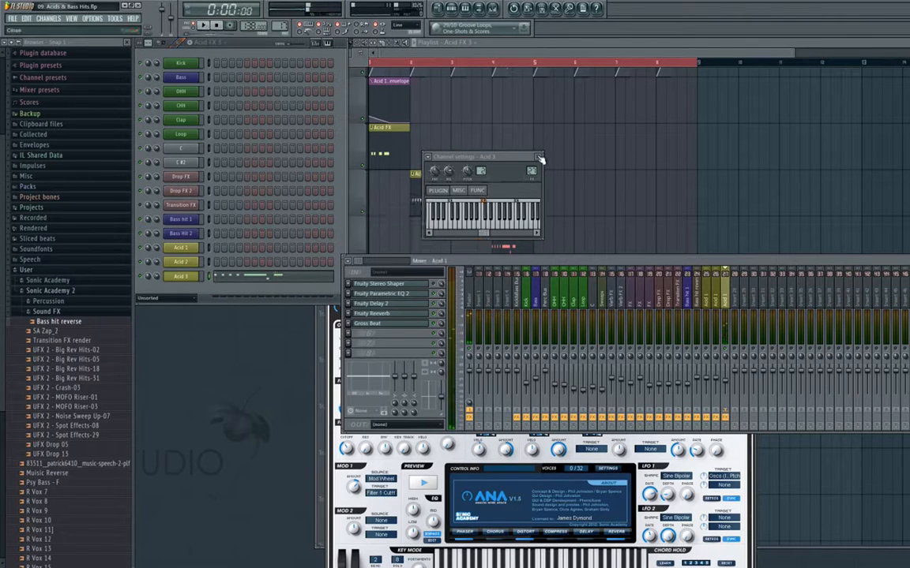
click(537, 157)
Step: Play the arrangement in song mode with the mixer open to judge how Acid FX 3 sits in the mix
click(505, 170)
scroll(412, 186, down, 1)
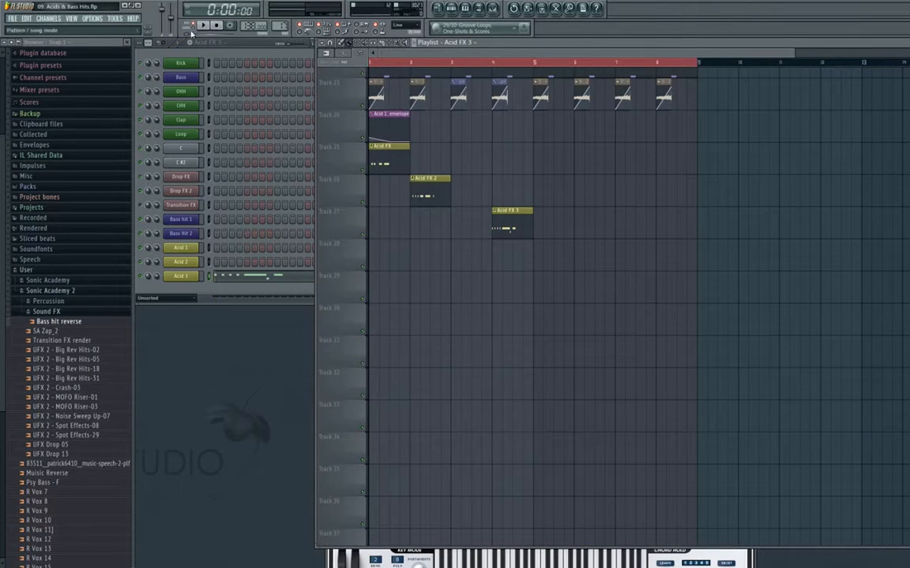
click(493, 10)
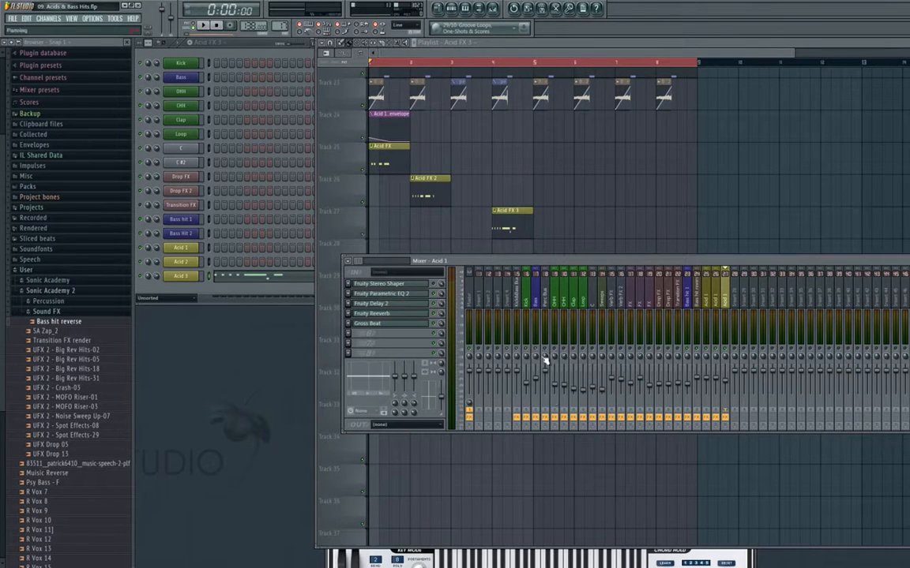
key(space)
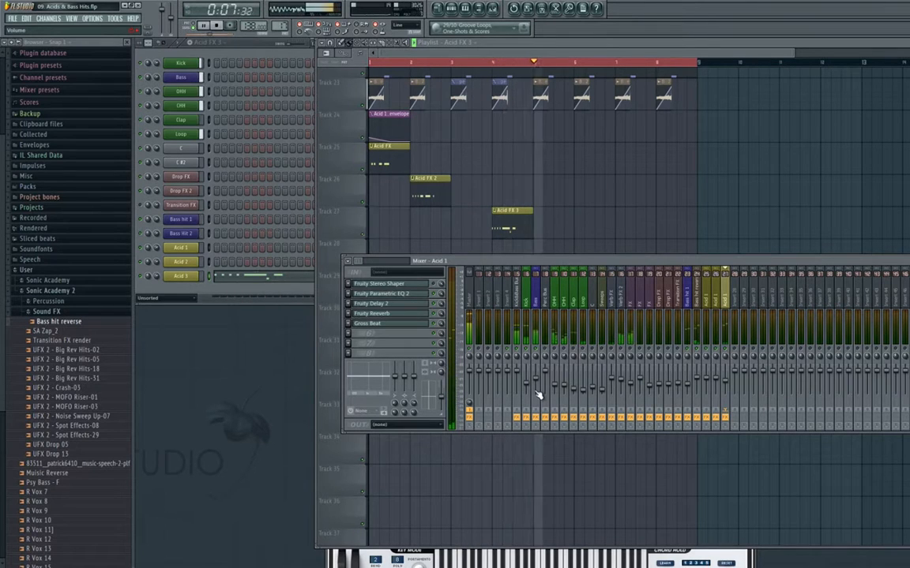
key(space)
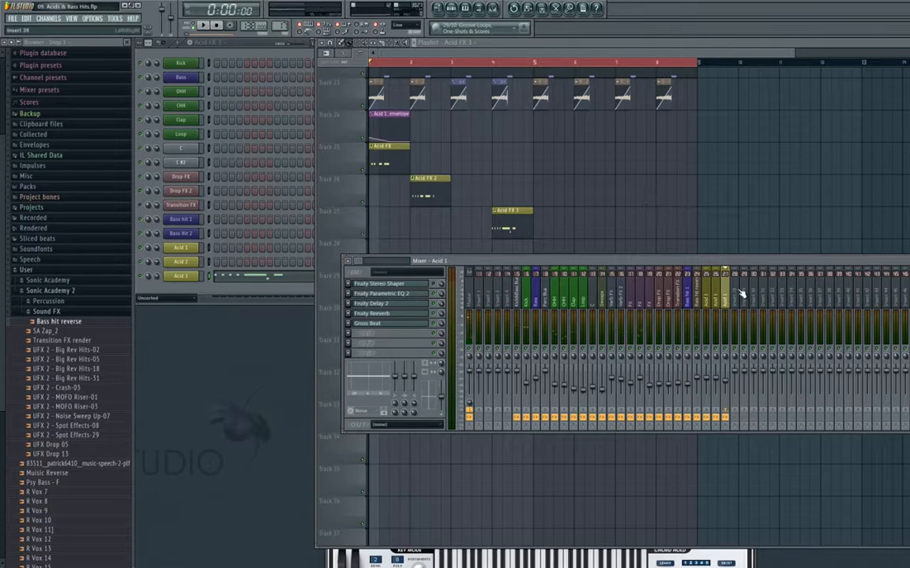
key(space)
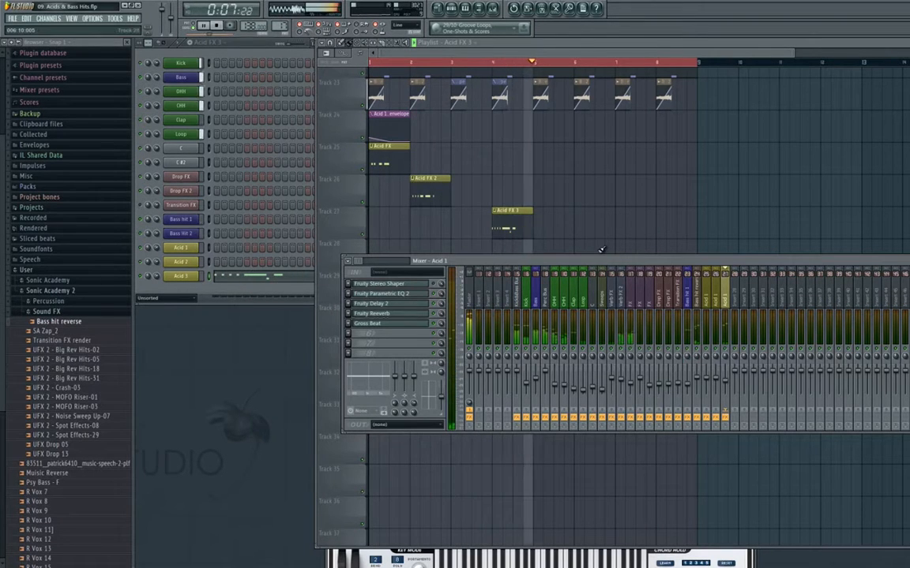
Step: Open the Drop FX channel and link it to the Drop FX mixer insert
key(F9)
scroll(608, 225, up, 16)
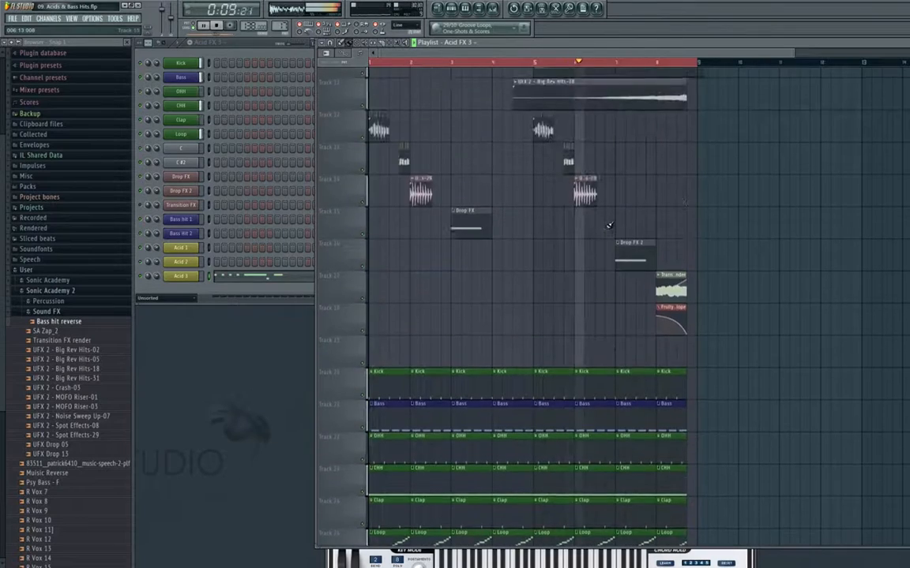
scroll(605, 227, down, 5)
scroll(605, 227, up, 1)
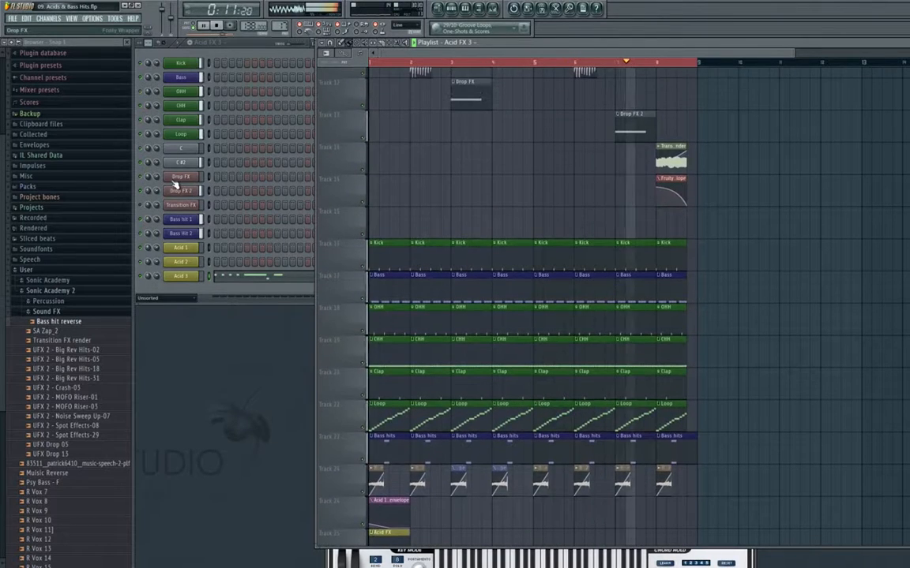
click(176, 181)
key(F9)
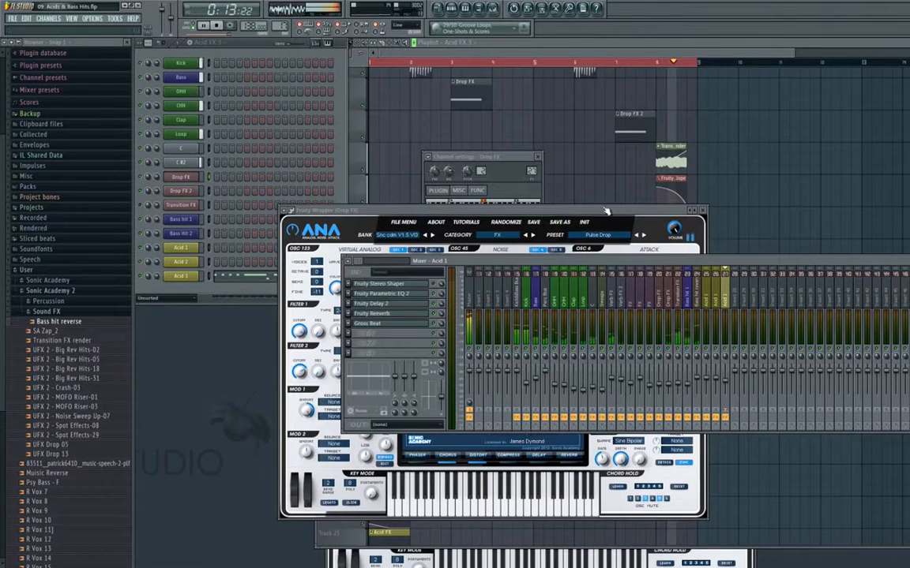
key(space)
right_click(670, 307)
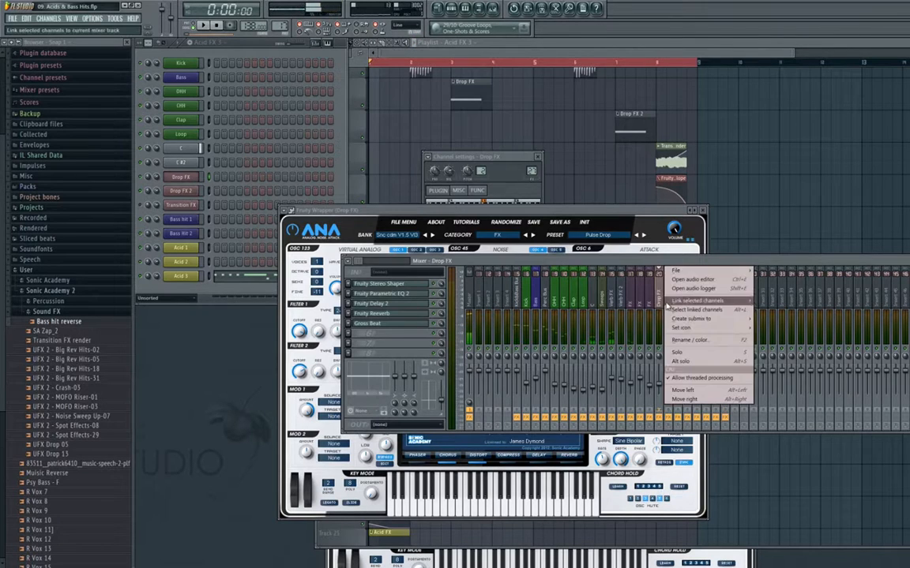
mouse_move(684, 303)
click(824, 303)
right_click(758, 199)
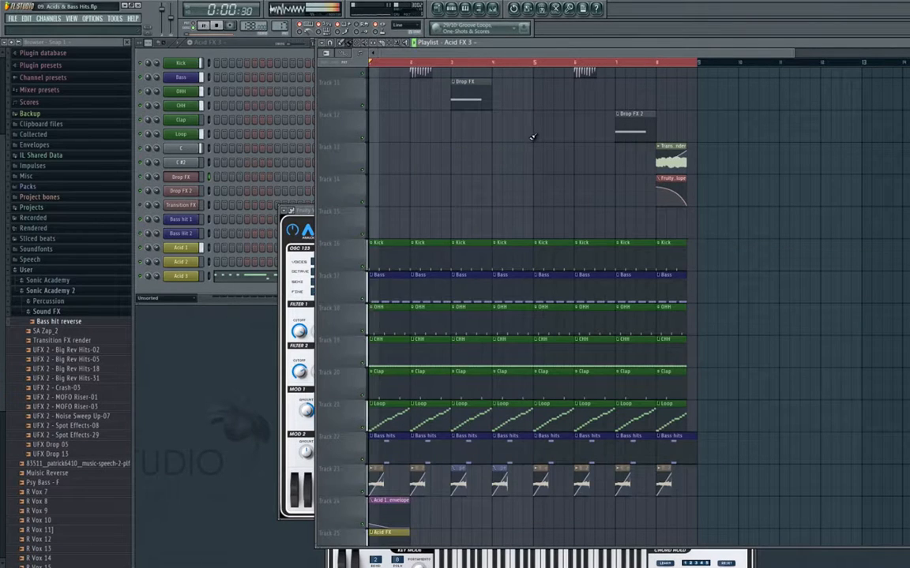
Step: Play the arrangement from the start through the Acid FX 3 clip with all its tracks in view
key(space)
scroll(489, 168, down, 2)
scroll(489, 167, down, 1)
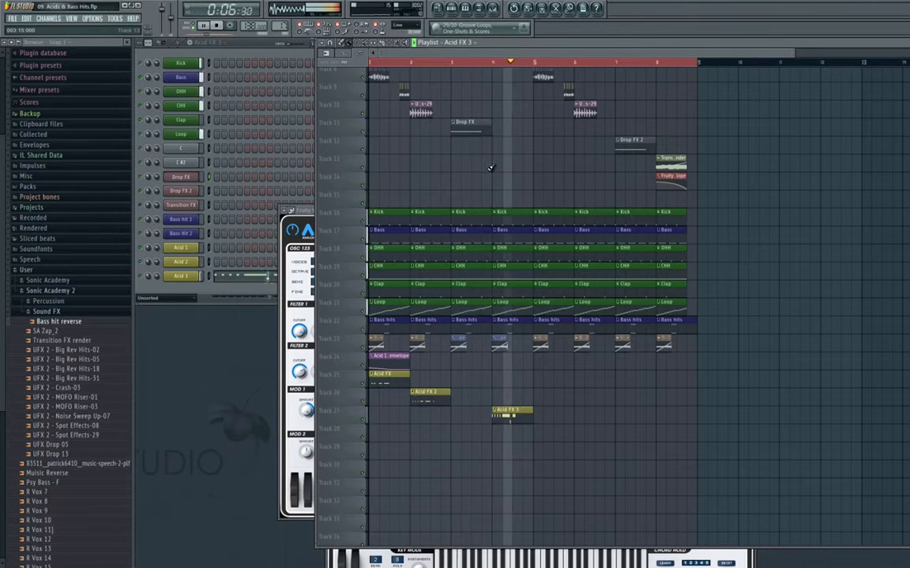
key(F9)
key(space)
Step: Raise the low-cut frequency in Fruity Parametric EQ 2 on mixer insert 27
click(729, 306)
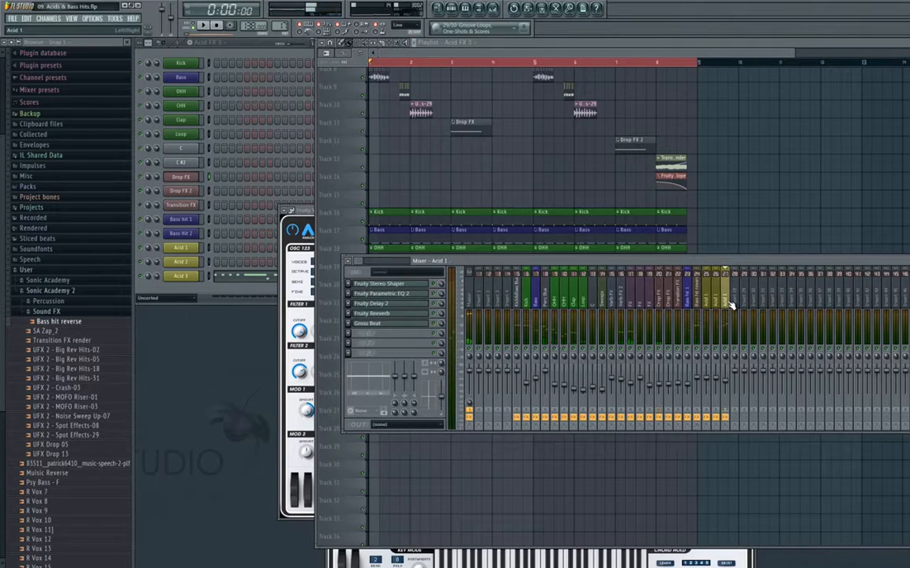
click(404, 297)
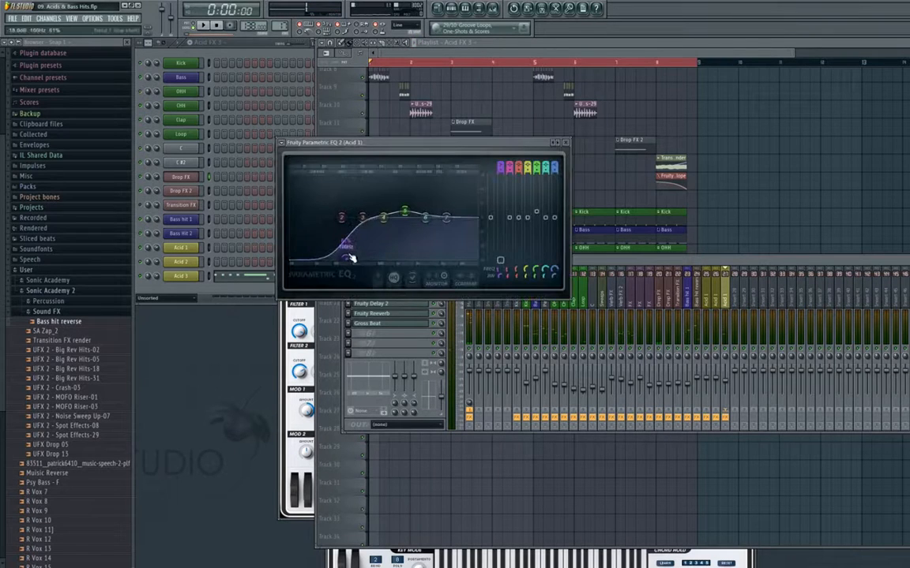
click(716, 301)
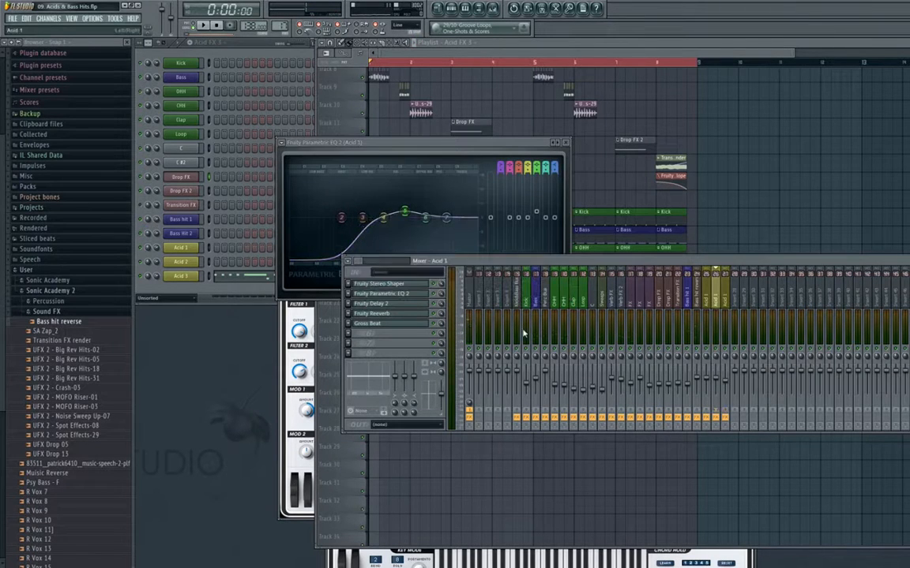
click(335, 257)
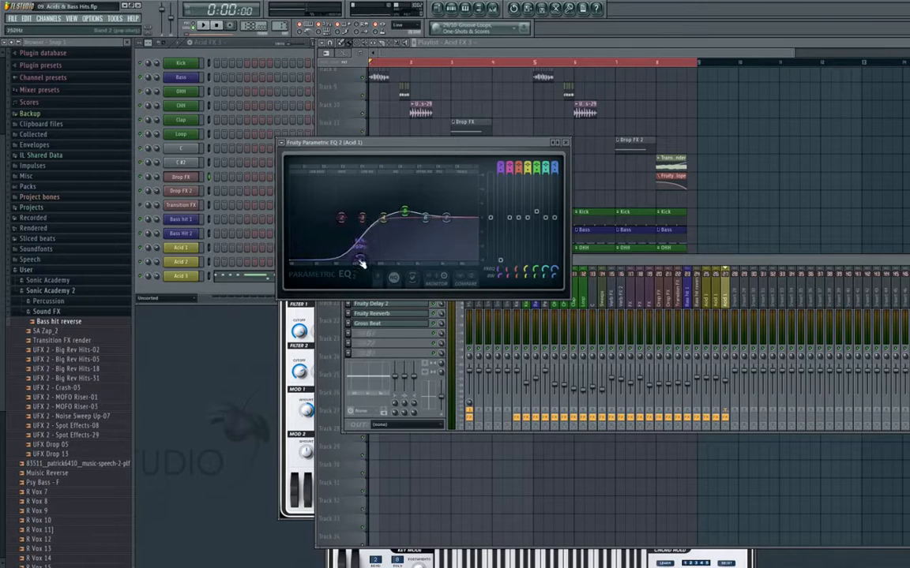
Step: Play the arrangement from just before bar 4 to hear the equalized Acid FX 3 clip
click(500, 117)
click(478, 63)
key(space)
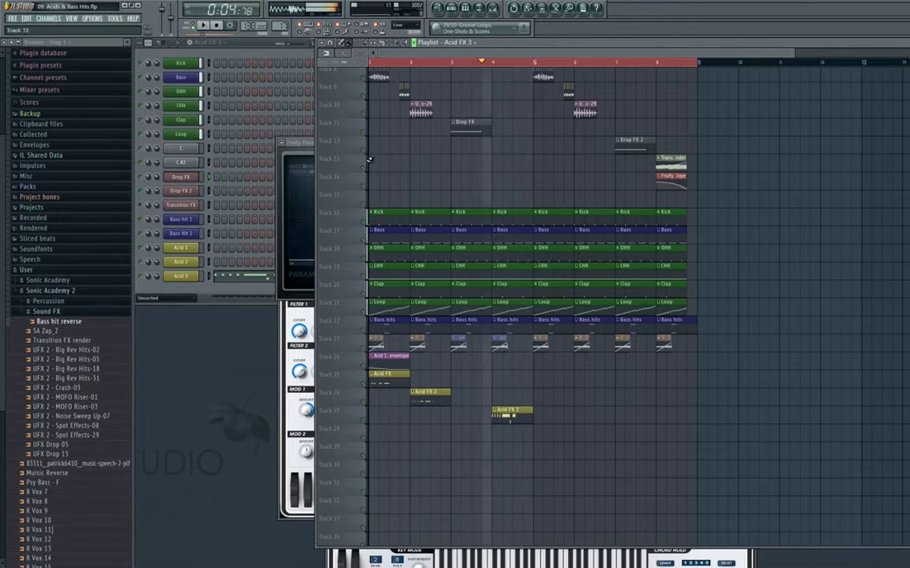
Step: Lower the four low points of the Gross Beat Sidechain volume envelope on insert 27 and audition the deeper ducking
key(F9)
click(398, 323)
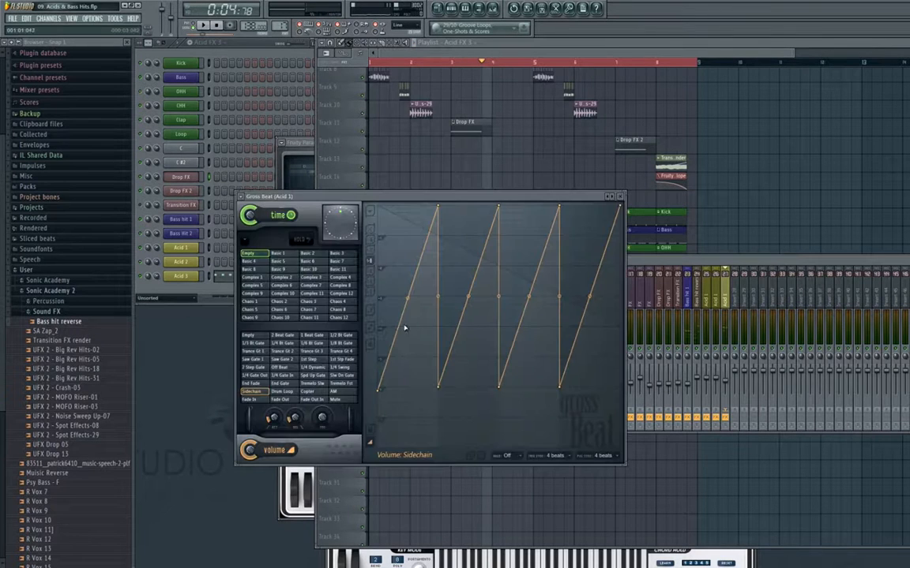
drag(381, 391, 378, 419)
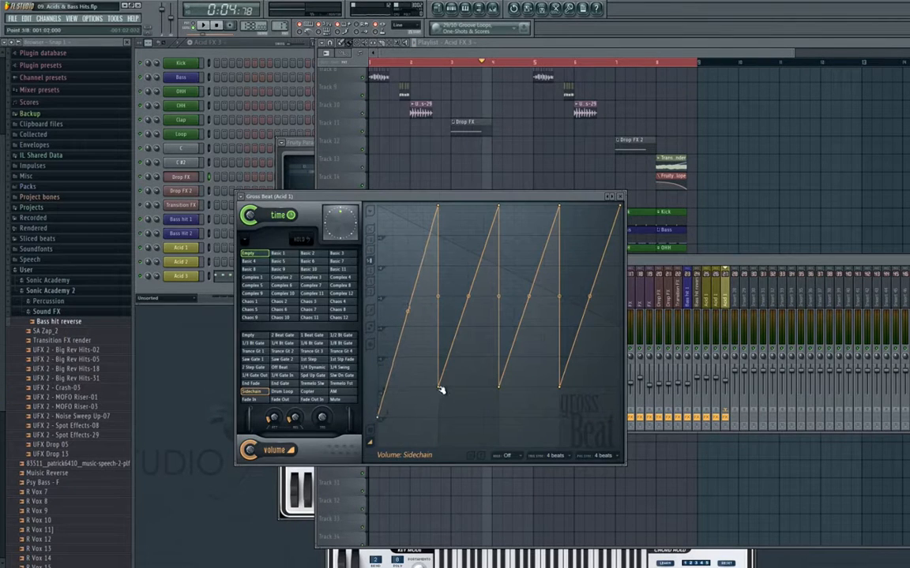
drag(441, 390, 444, 417)
drag(501, 389, 499, 417)
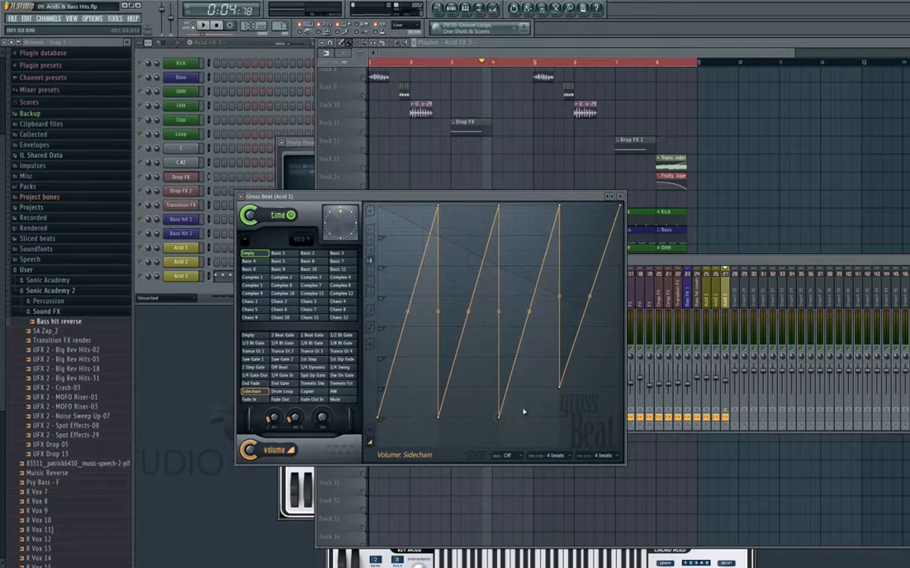
drag(561, 389, 562, 417)
click(881, 149)
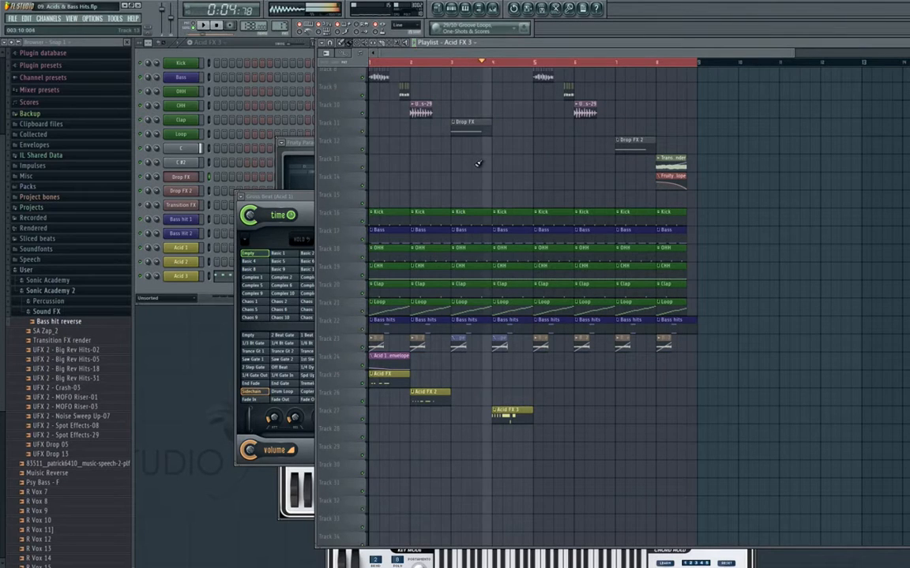
click(223, 27)
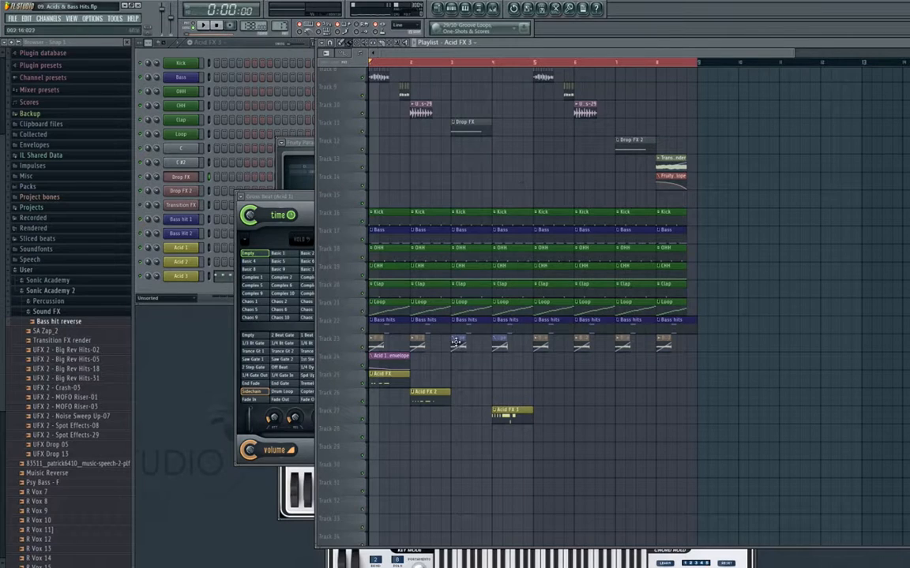
Step: Examine the Acid FX pattern's notes in the piano roll and the Acid 1 channel's ANA synth settings
scroll(589, 436, down, 5)
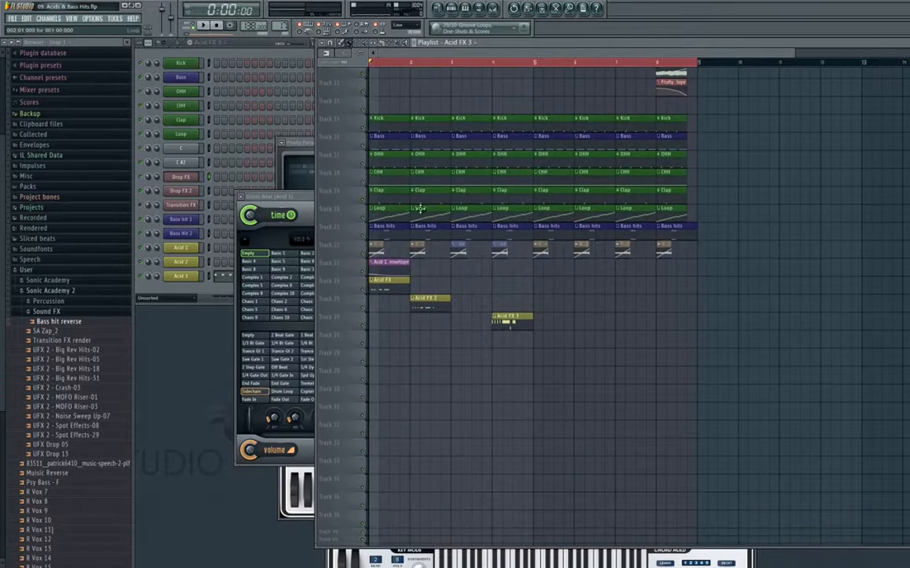
click(239, 185)
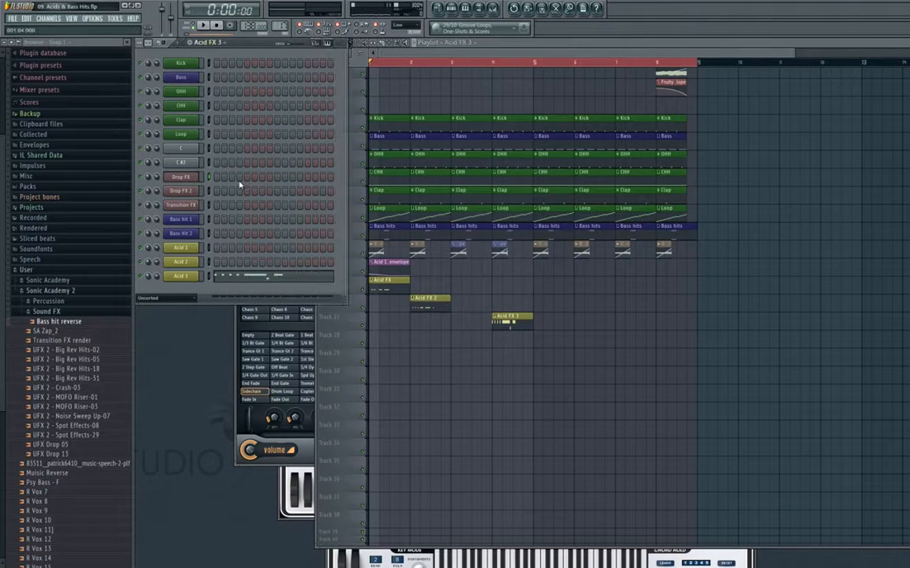
click(592, 343)
double_click(428, 304)
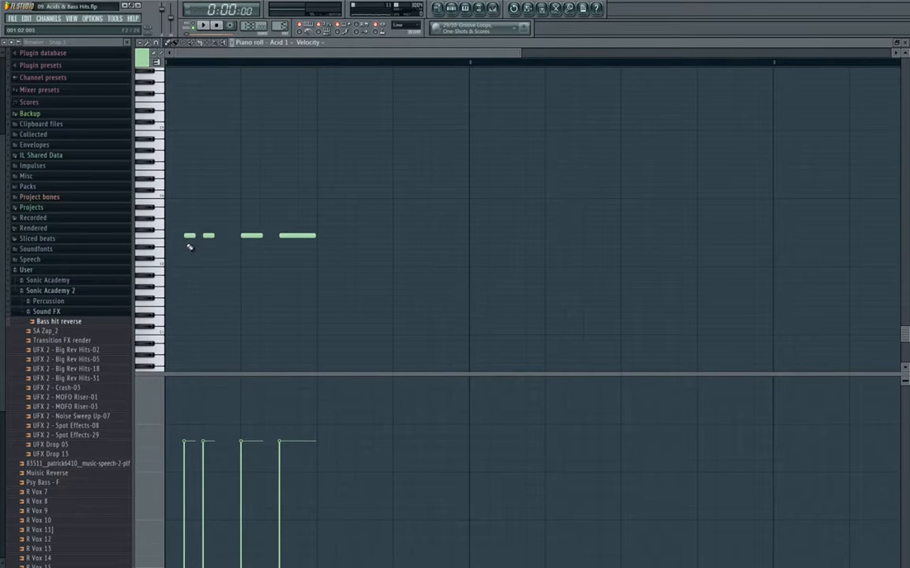
key(Escape)
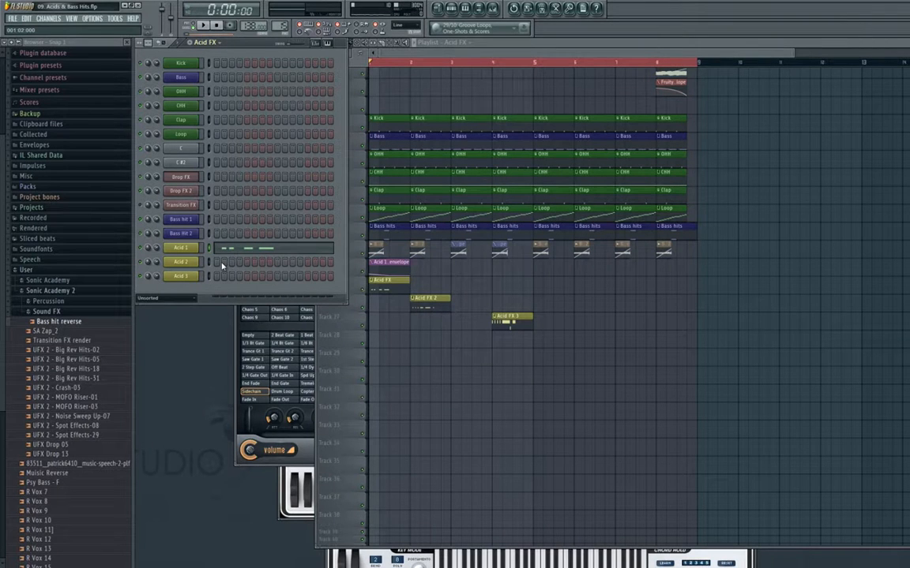
click(180, 248)
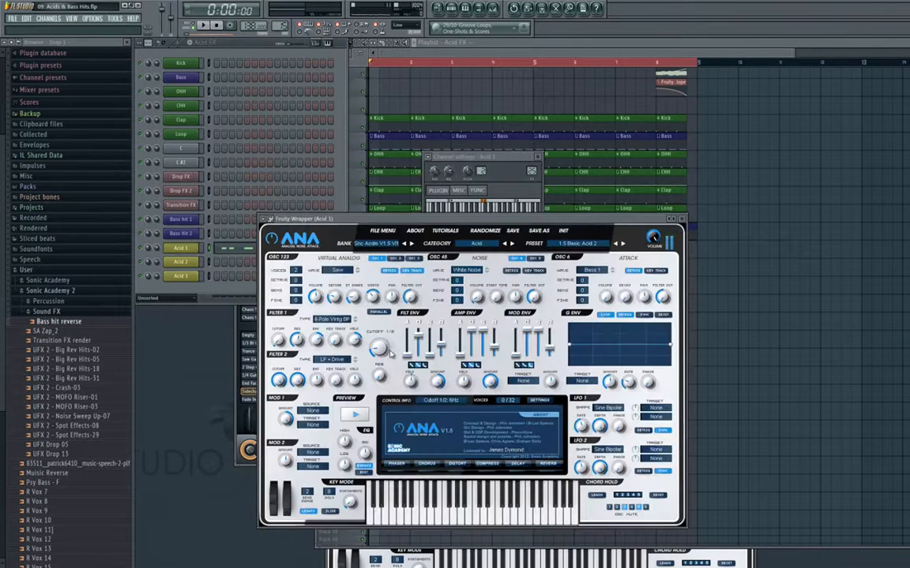
click(677, 218)
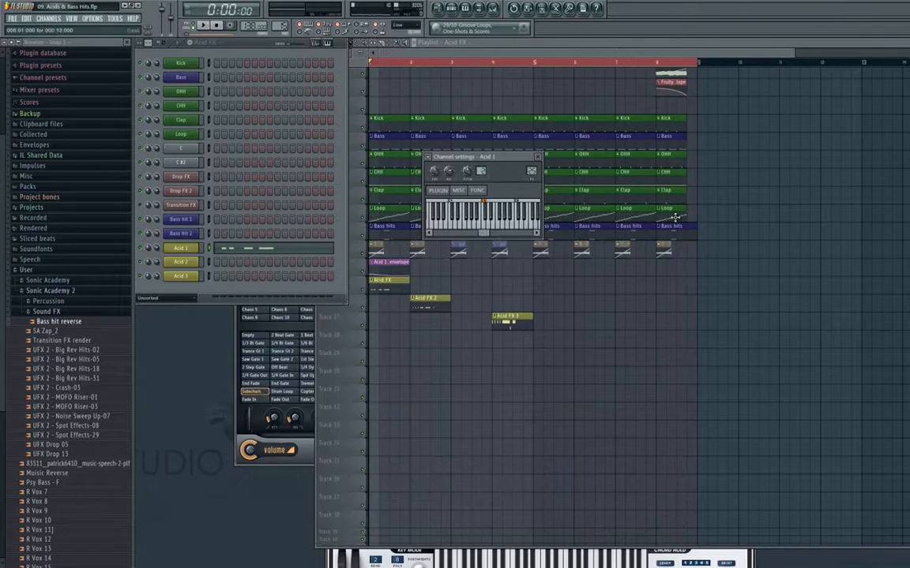
click(547, 162)
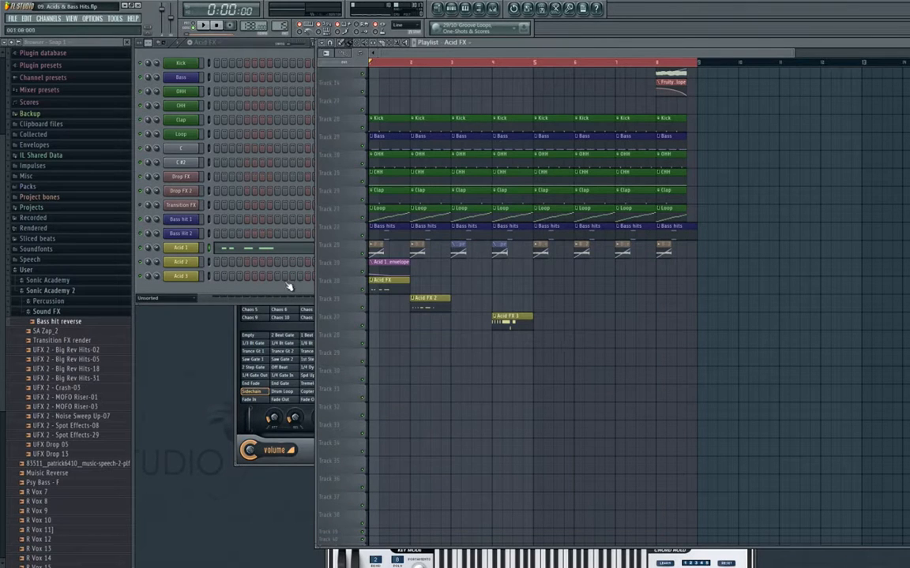
Step: Place a copy of the Acid FX 3 clip at bar 8 on Track 28 and make it unique
click(509, 319)
click(662, 338)
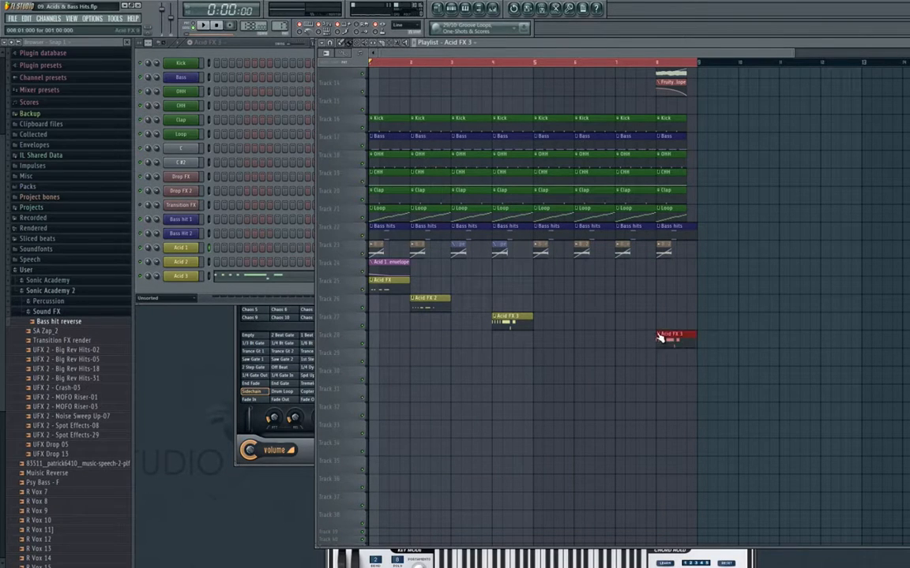
click(659, 335)
click(681, 387)
Step: Rename the unique pattern clip on Track 28 as Acid MAIN
click(658, 334)
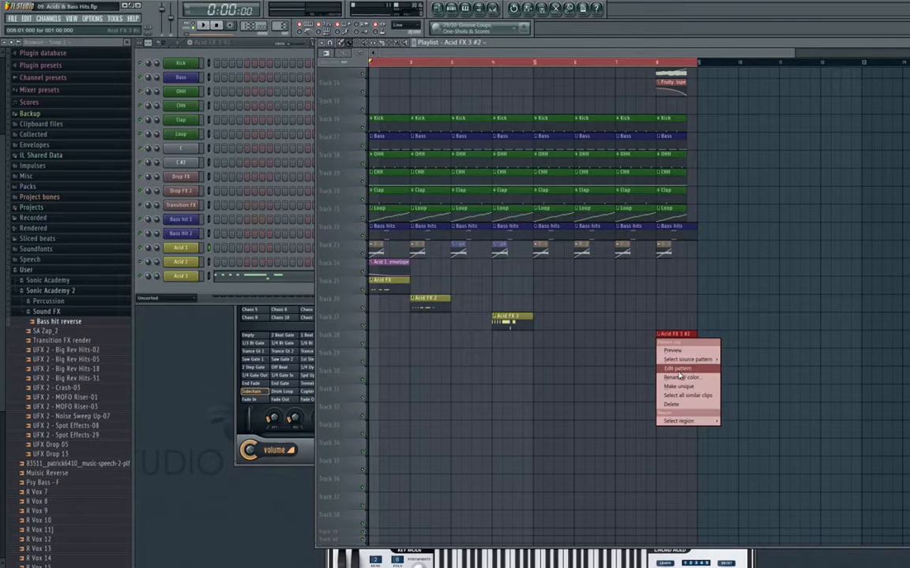
click(681, 378)
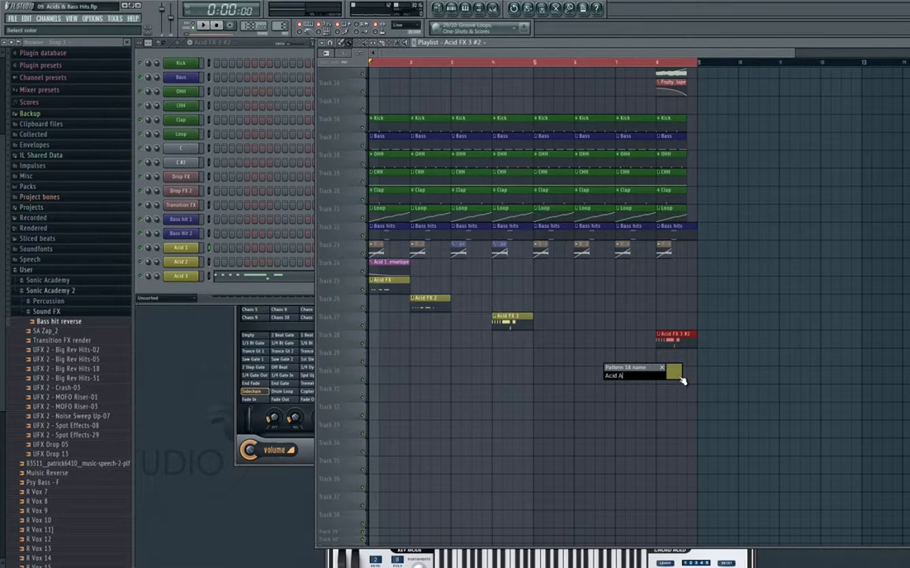
key(Return)
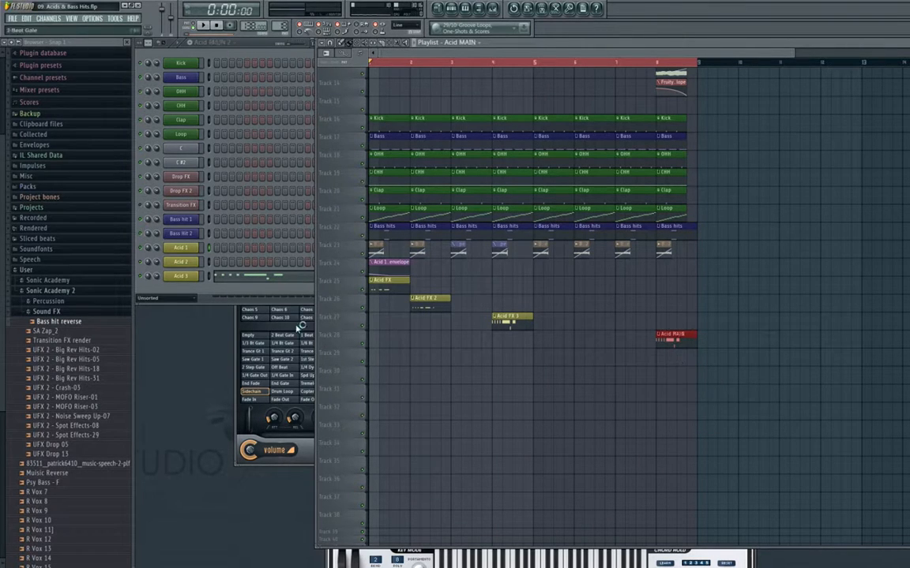
Step: Clone the Acid 3 channel and clear the original Acid 3 notes from the Acid MAIN pattern
right_click(184, 277)
click(218, 383)
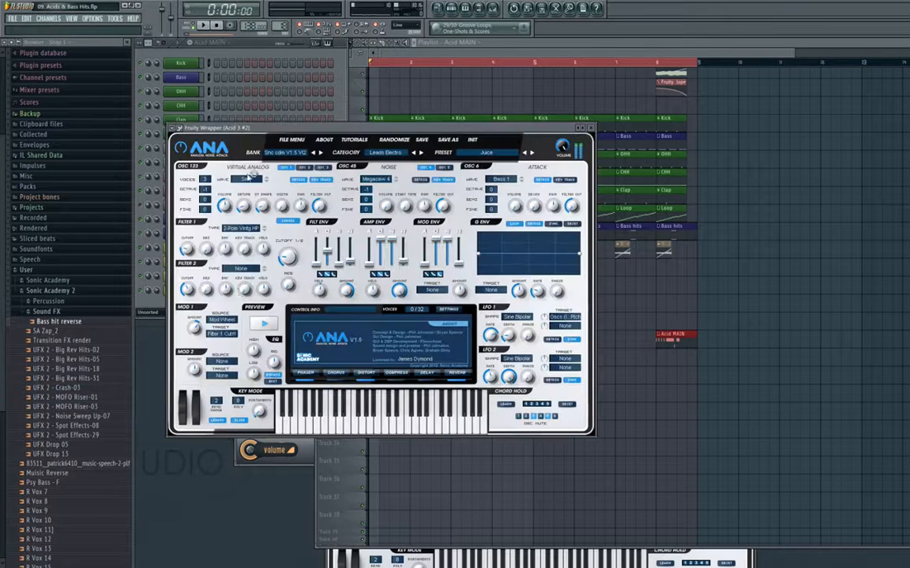
click(268, 97)
click(254, 280)
key(ctrl+a)
key(ctrl+x)
key(Escape)
Step: Enter a three-note phrase for the cloned Acid 3 channel in the piano roll
right_click(196, 290)
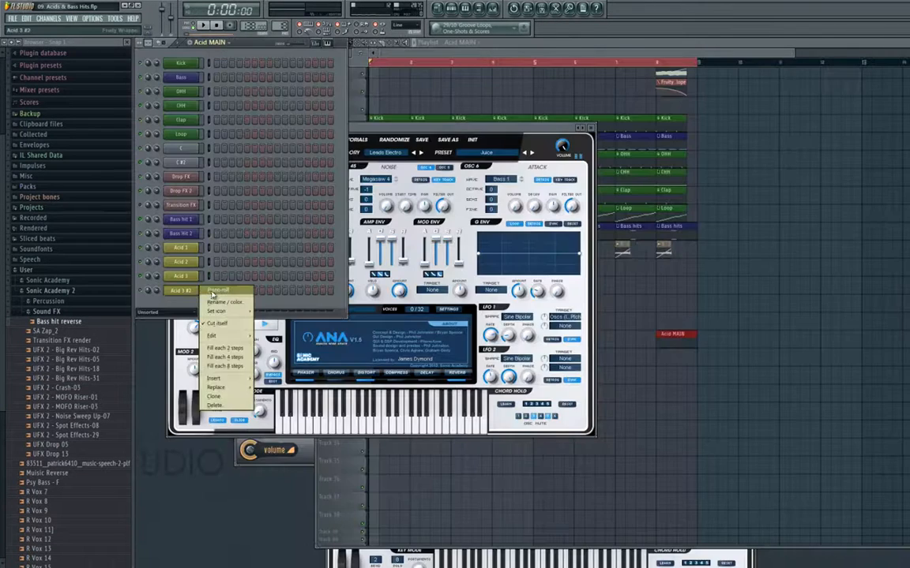
click(213, 292)
click(146, 48)
click(213, 51)
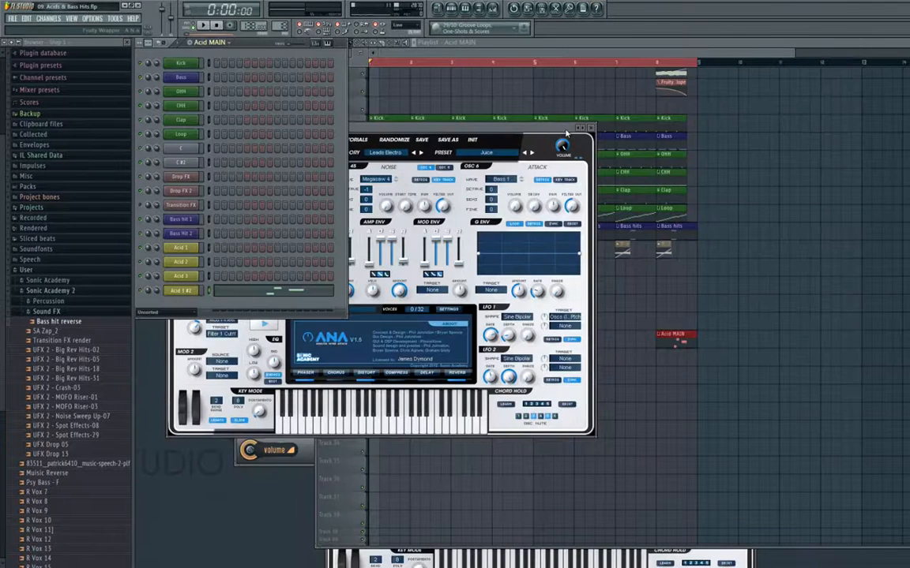
Step: Load the Acid Main preset into the cloned channel's ANA synth
right_click(578, 128)
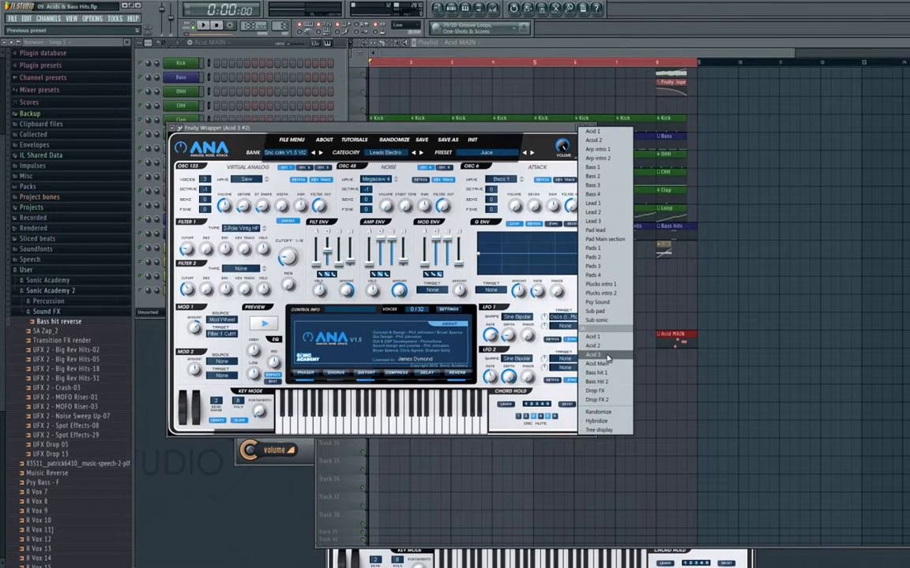
click(607, 364)
click(320, 83)
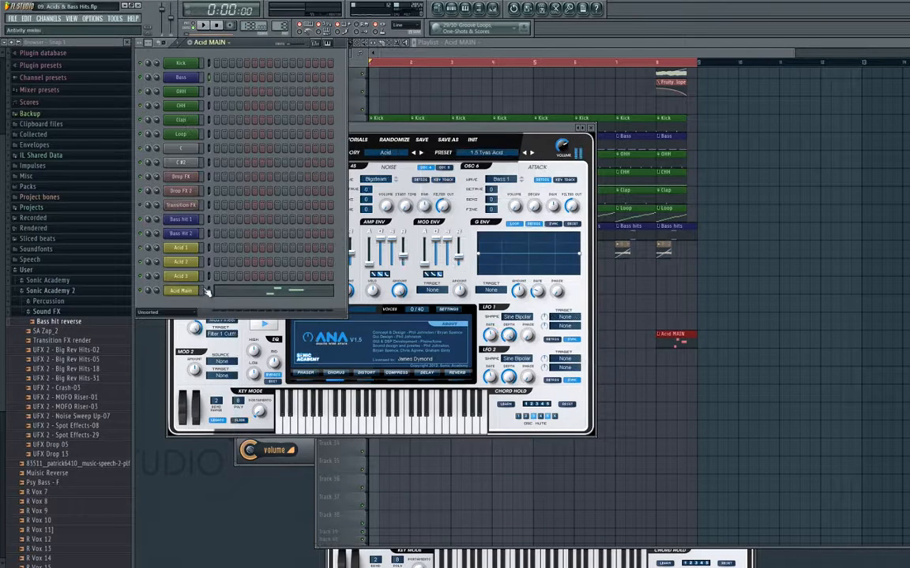
click(183, 292)
click(183, 292)
Step: Route the Acid Main channel to the free mixer insert beside the yellow acid inserts and audition the Acid MAIN pattern
click(491, 9)
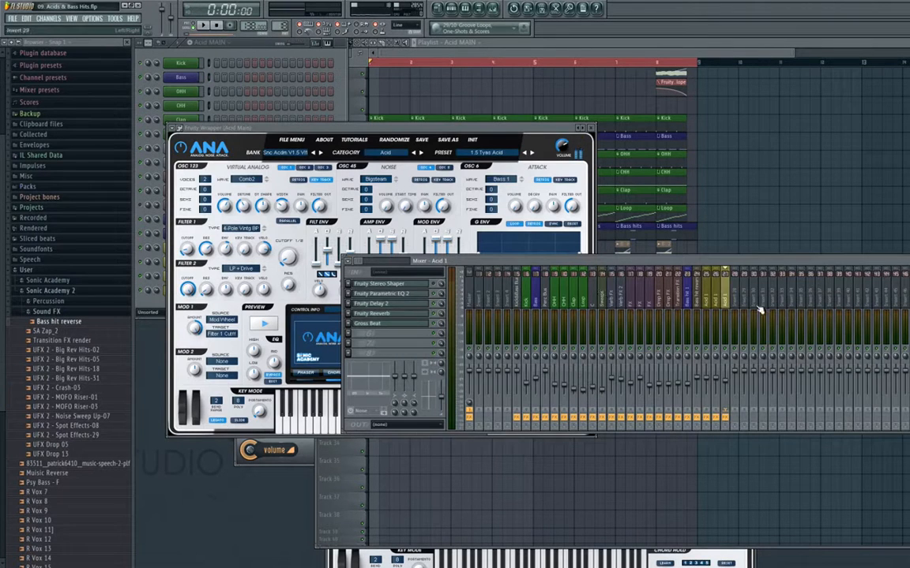
right_click(758, 310)
mouse_move(778, 305)
click(829, 305)
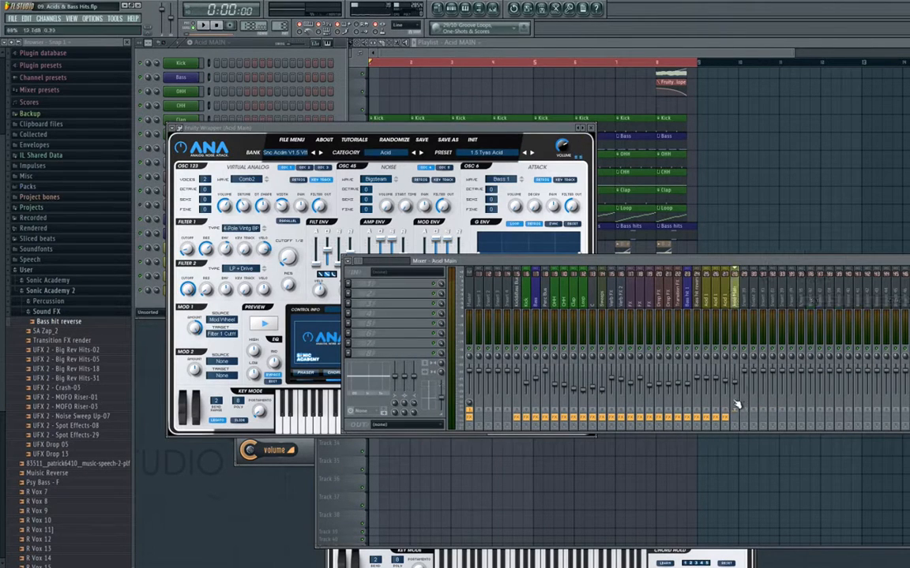
key(space)
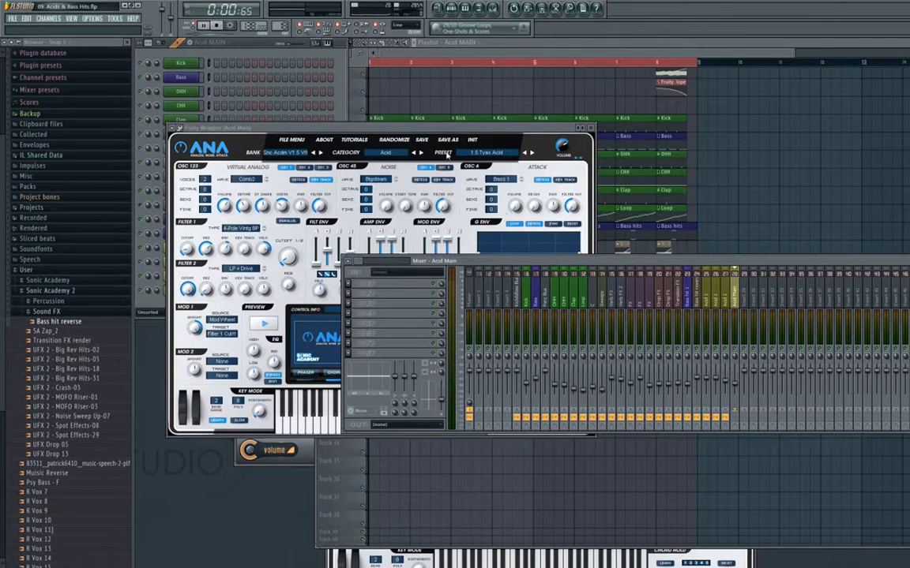
drag(382, 128, 519, 75)
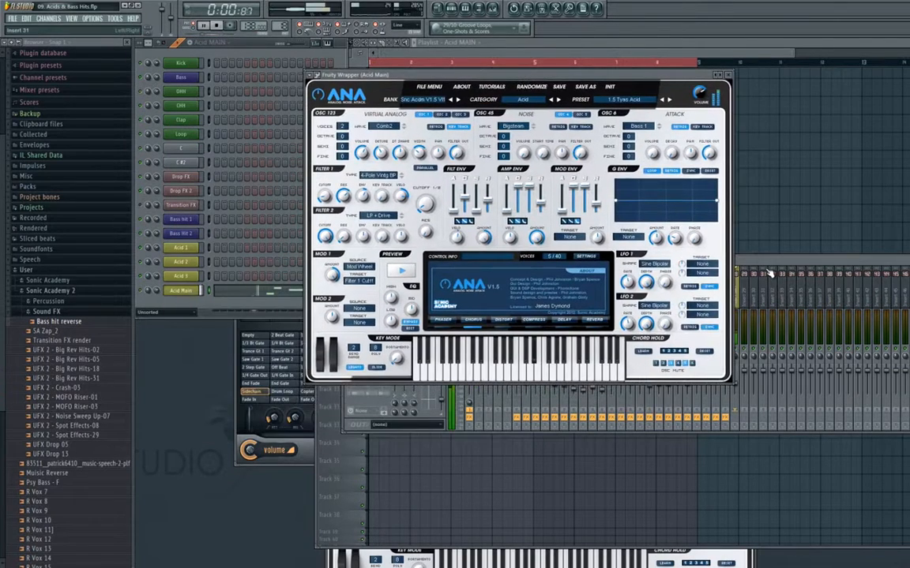
drag(766, 261, 709, 338)
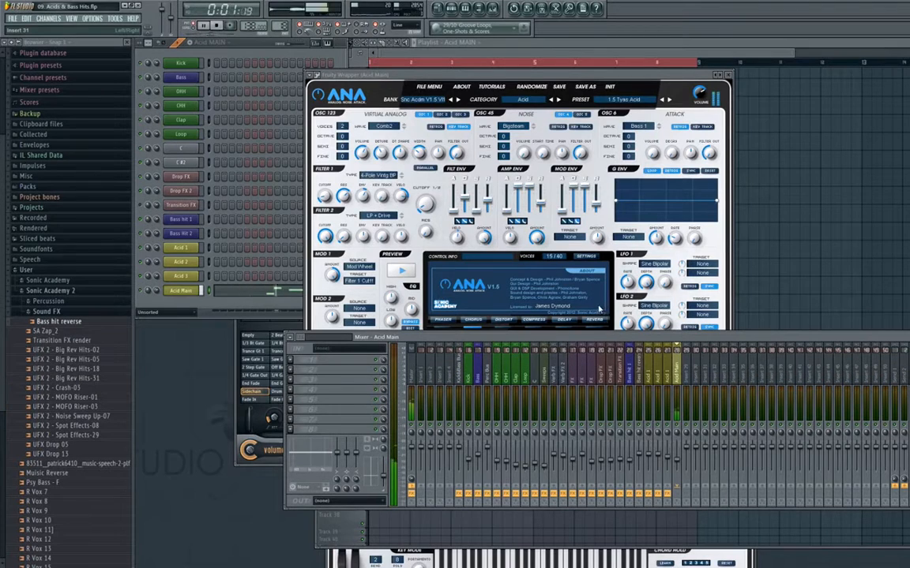
key(space)
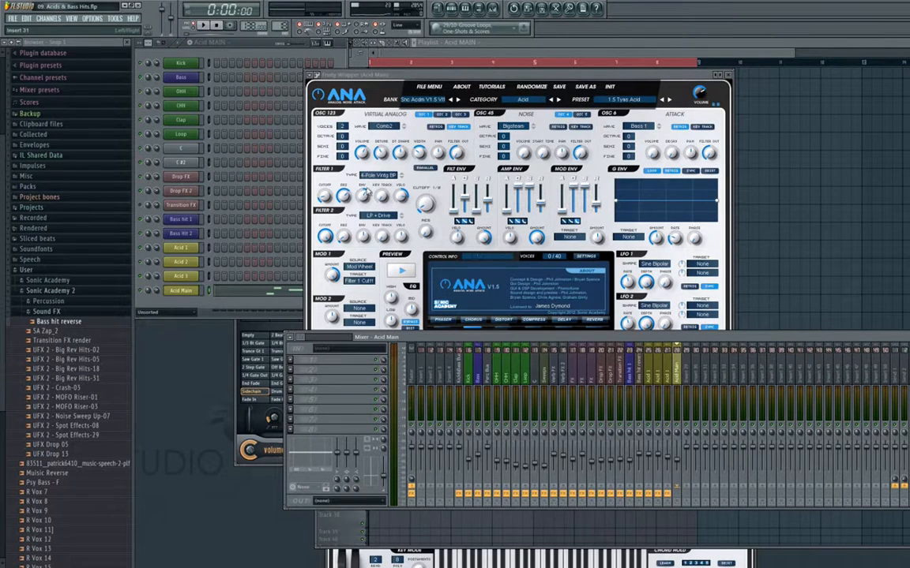
Step: Add Fruity Parametric EQ 2 to the Acid Main insert, cutting the lows and slightly boosting band 4 near 1 kHz
click(290, 365)
click(397, 360)
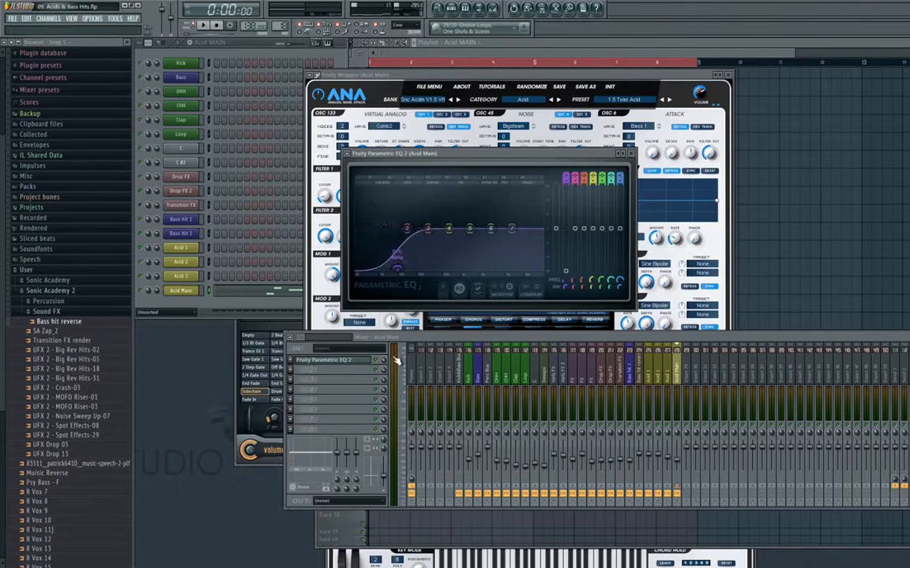
key(space)
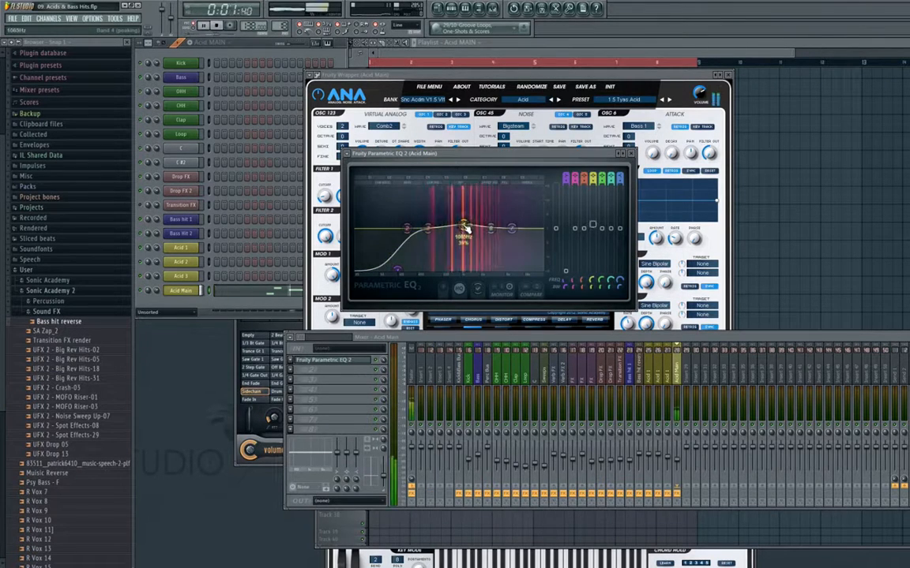
key(space)
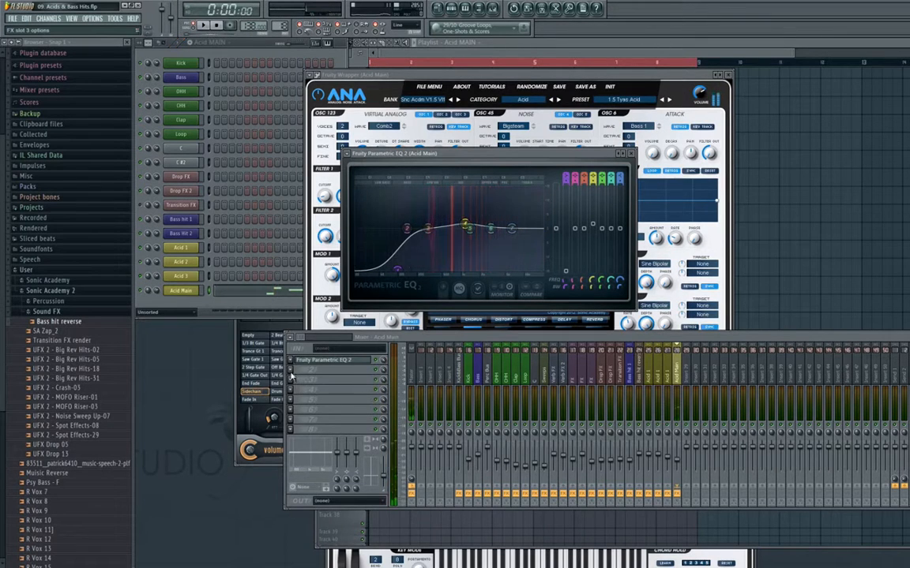
Step: Add Fruity Delay 2 in the second effect slot of the Acid Main insert and adjust its delay time while auditioning
click(290, 370)
mouse_move(303, 380)
click(397, 332)
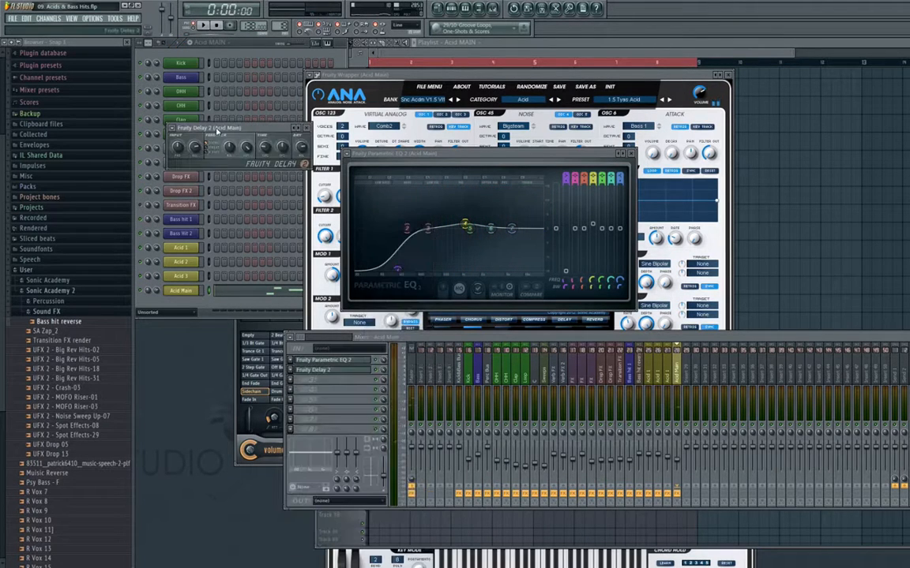
drag(217, 131, 357, 216)
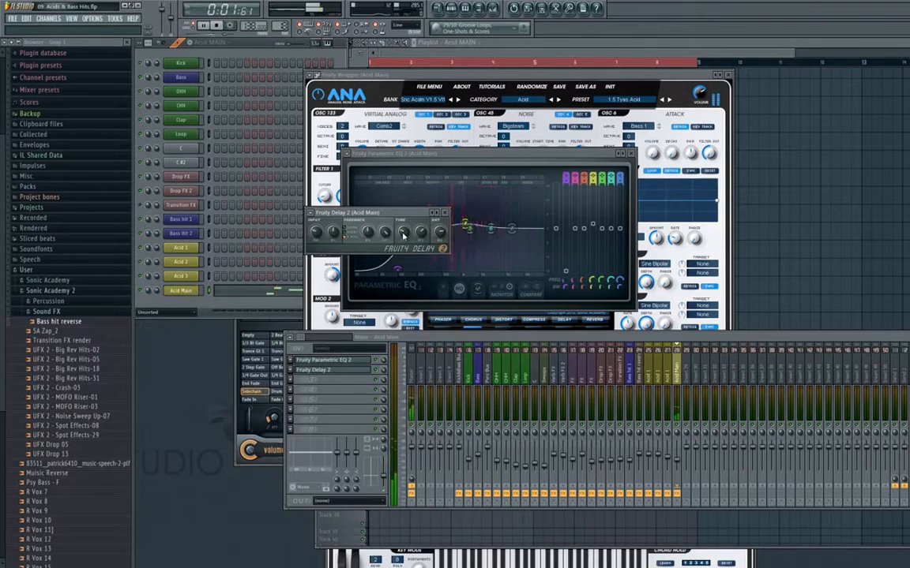
key(space)
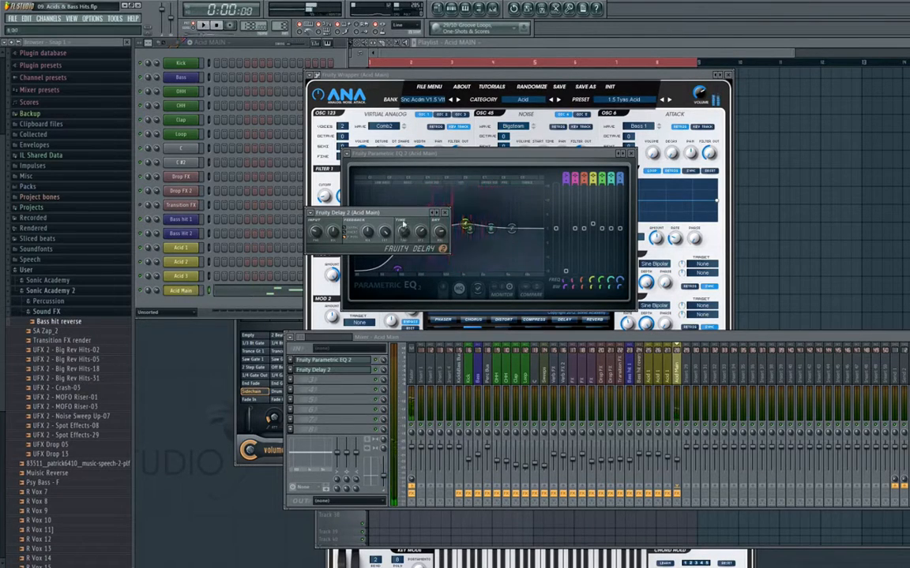
key(space)
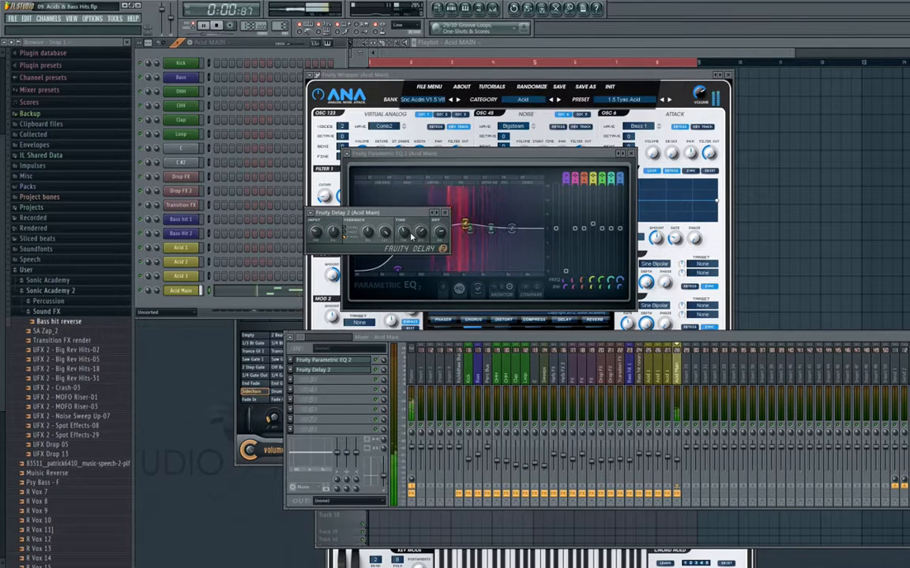
key(space)
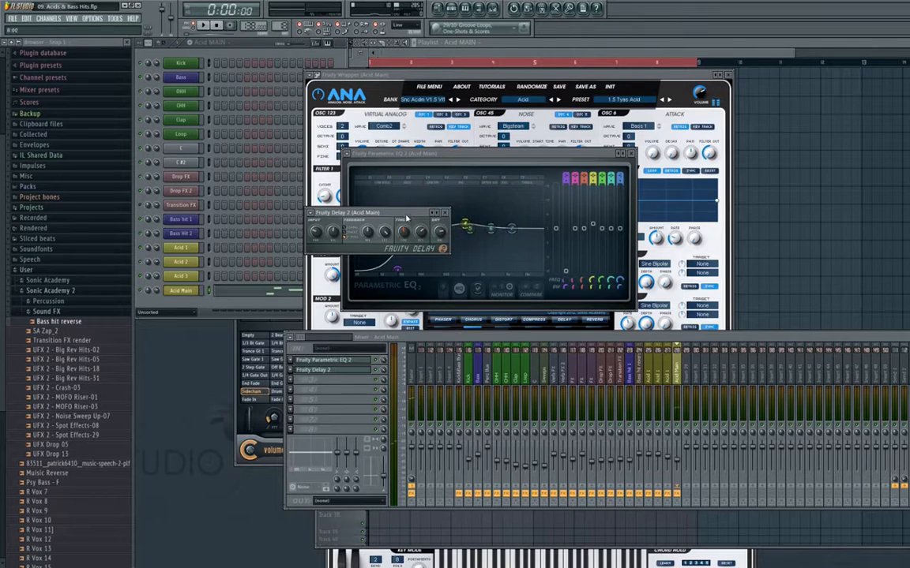
key(space)
key(space)
Step: Add another Fruity Delay 2 in the third effect slot, adjust its settings, and arrange both delay windows one above the other
click(292, 383)
click(395, 337)
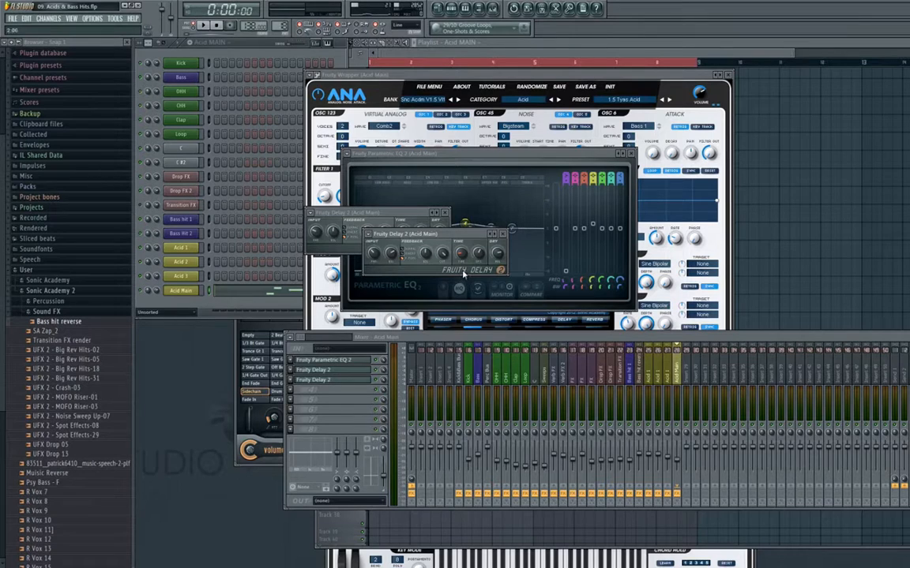
key(space)
drag(379, 213, 382, 202)
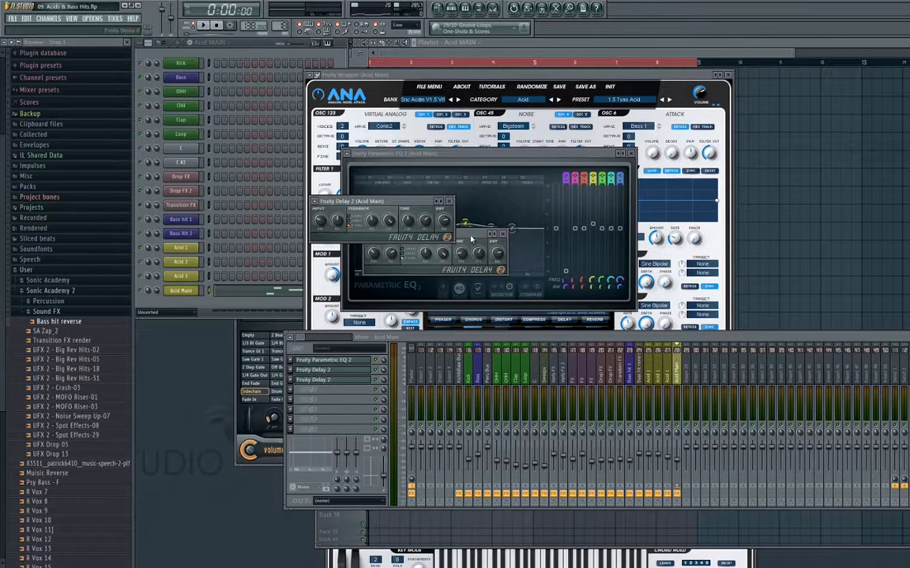
drag(471, 239, 442, 257)
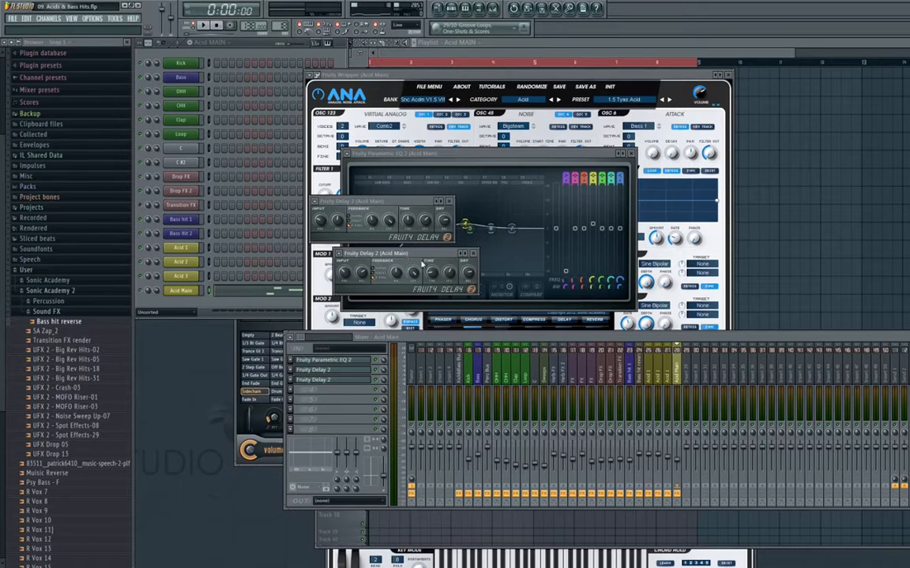
Step: Add Fruity Reeverb in the fourth slot of the Acid Main insert with LowCut at 1029 Hz and Reverb at 28%, auditioning it
click(297, 404)
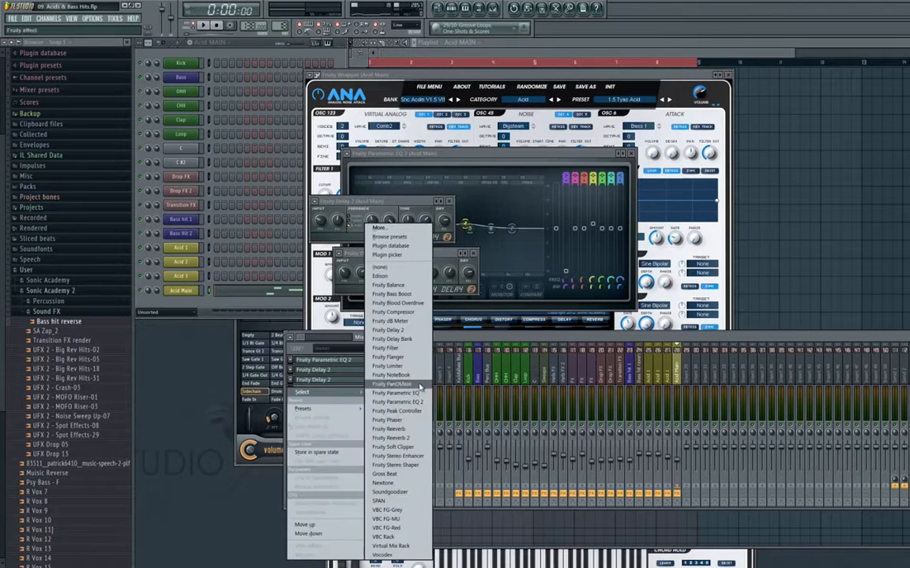
click(359, 404)
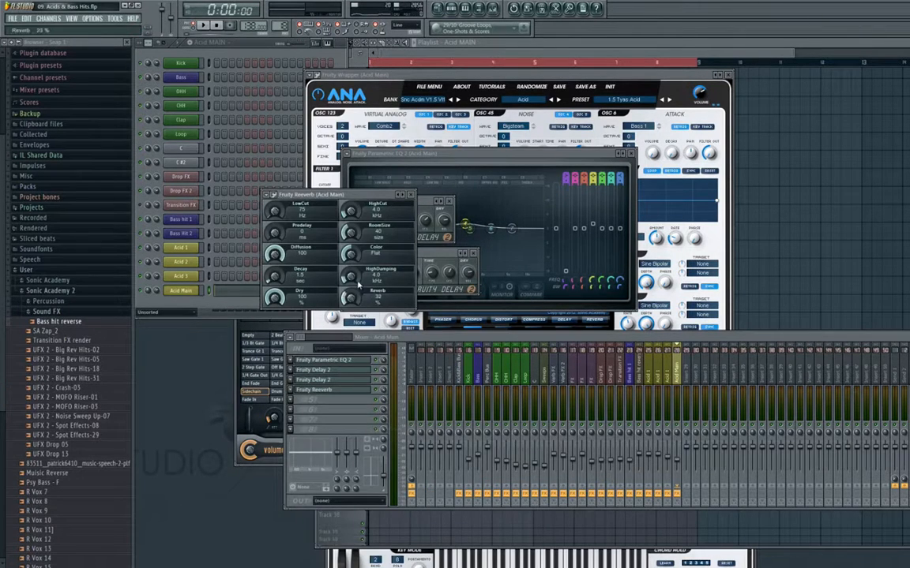
key(space)
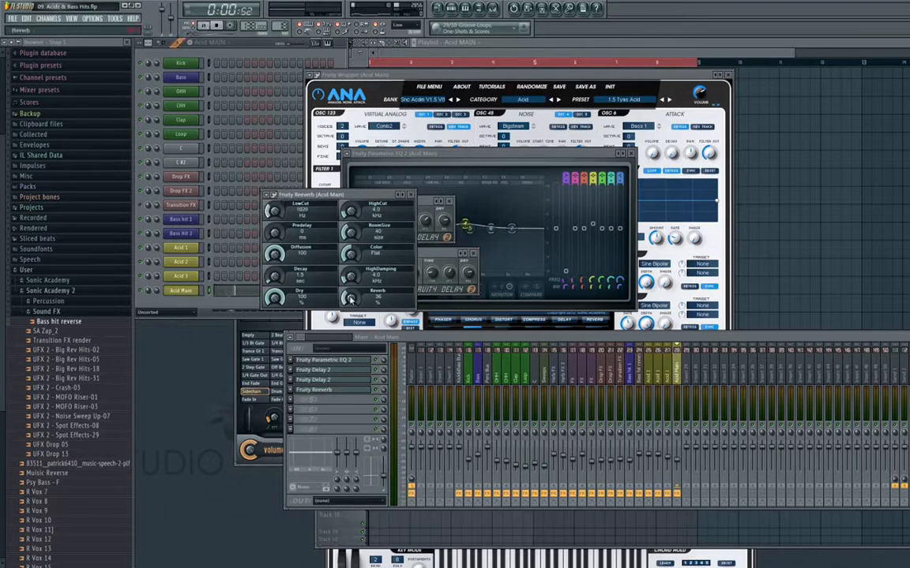
drag(351, 299, 352, 304)
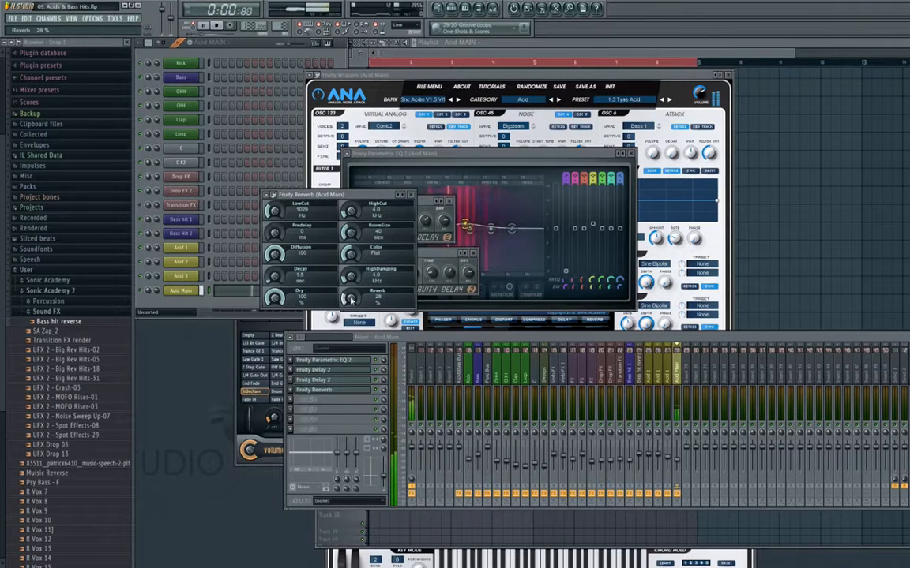
click(411, 196)
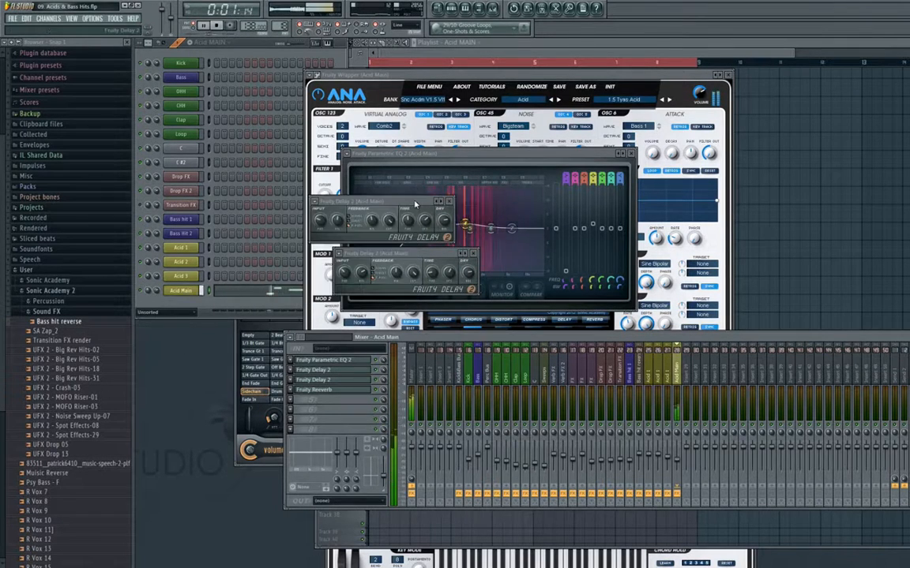
key(space)
Step: Close all plugin windows, reopen the Playlist with its clips deselected, and switch playback to song mode
key(F12)
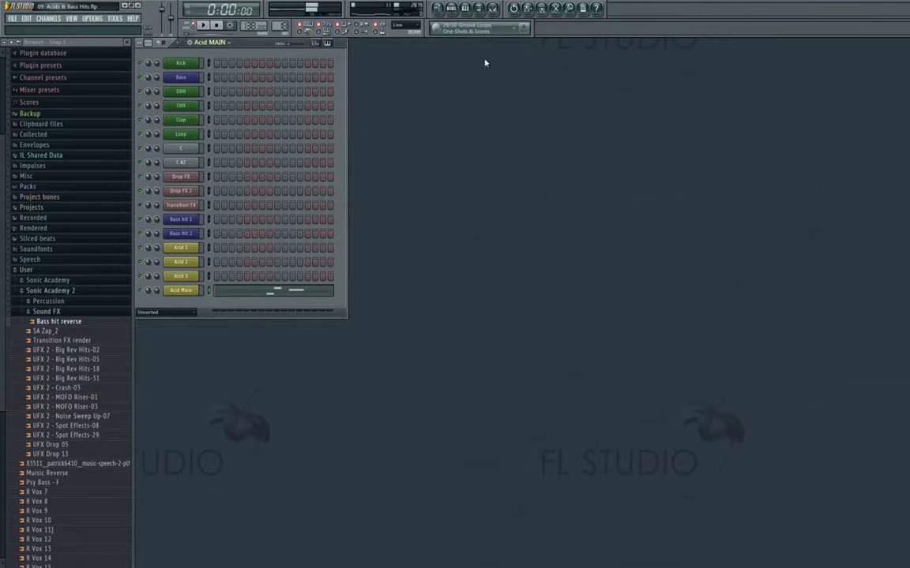
key(F5)
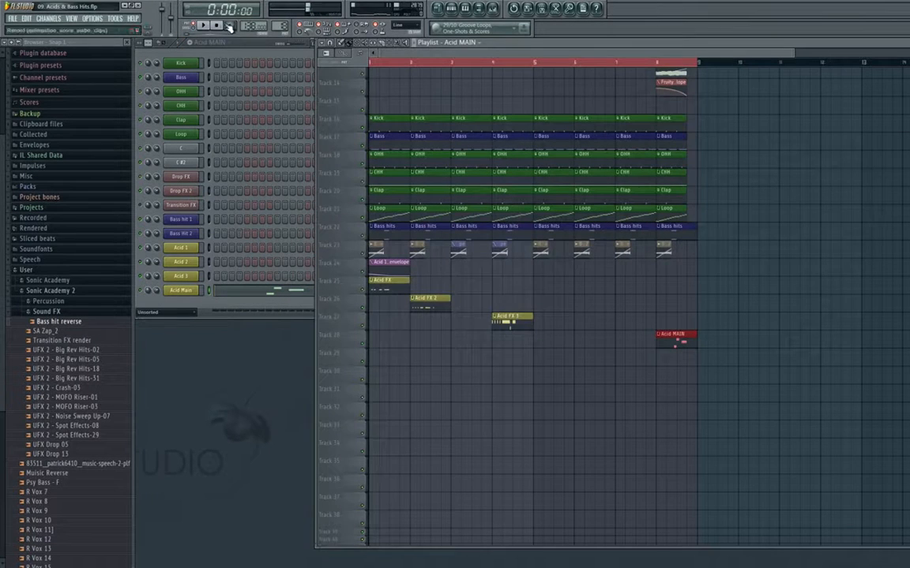
ctrl+click(600, 355)
click(193, 27)
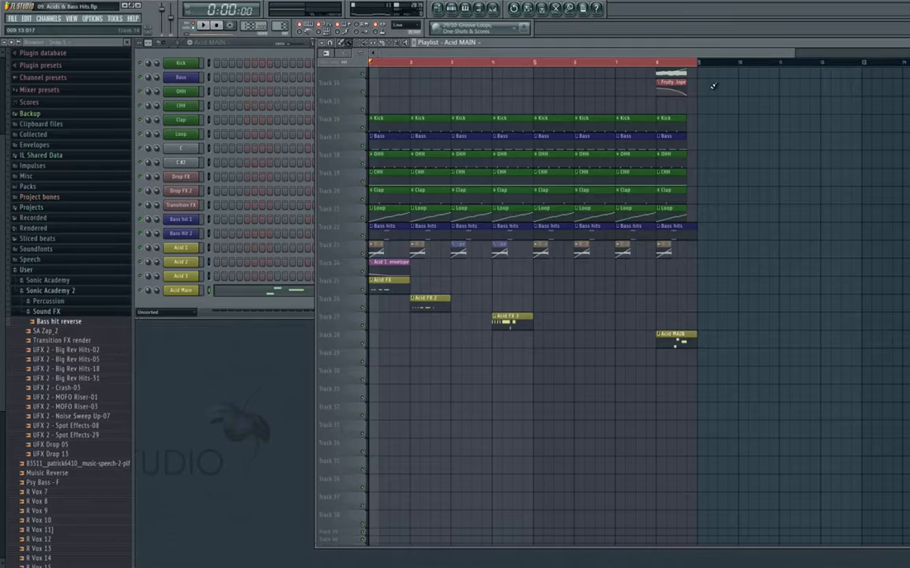
Step: Play the song from bar 7 and set the Acid Main insert's level to 41% (-15.4 dB) against the other tracks
click(617, 63)
click(495, 9)
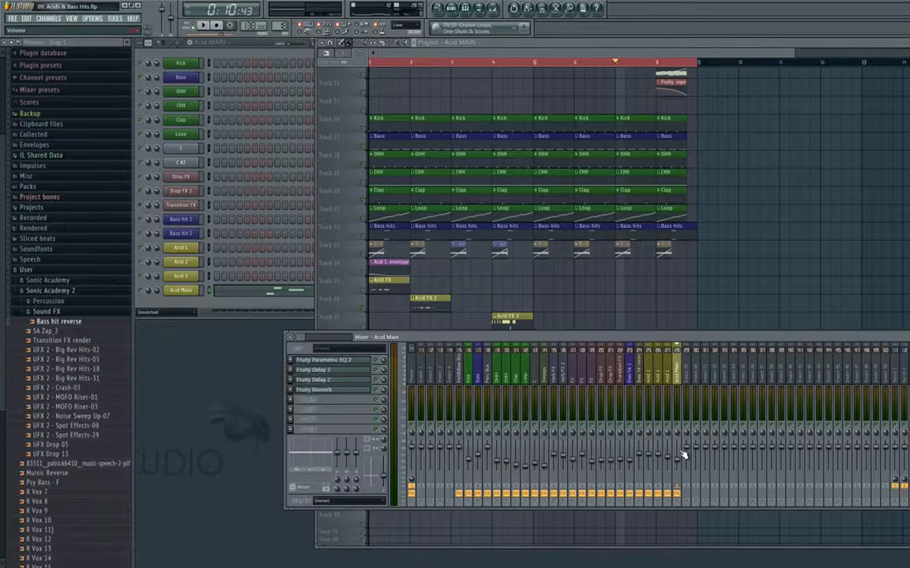
key(space)
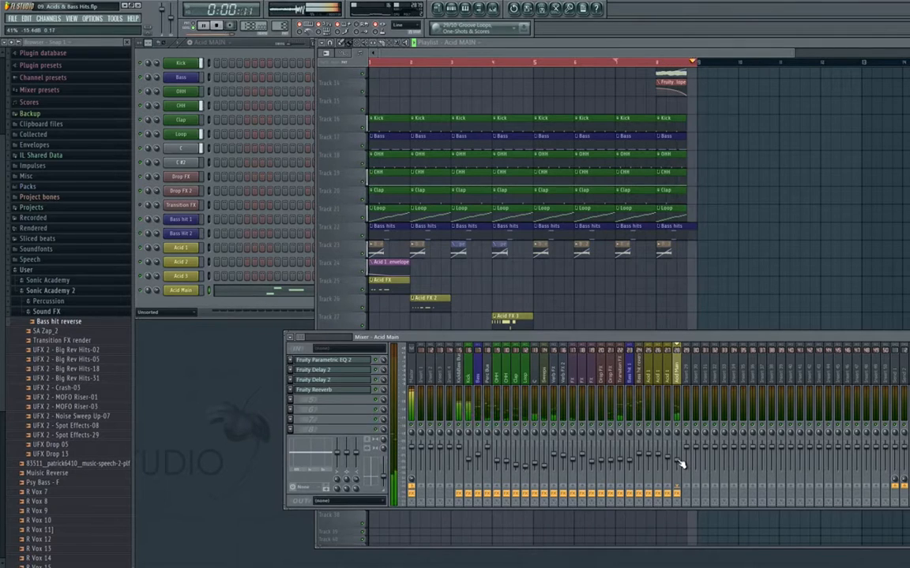
click(728, 272)
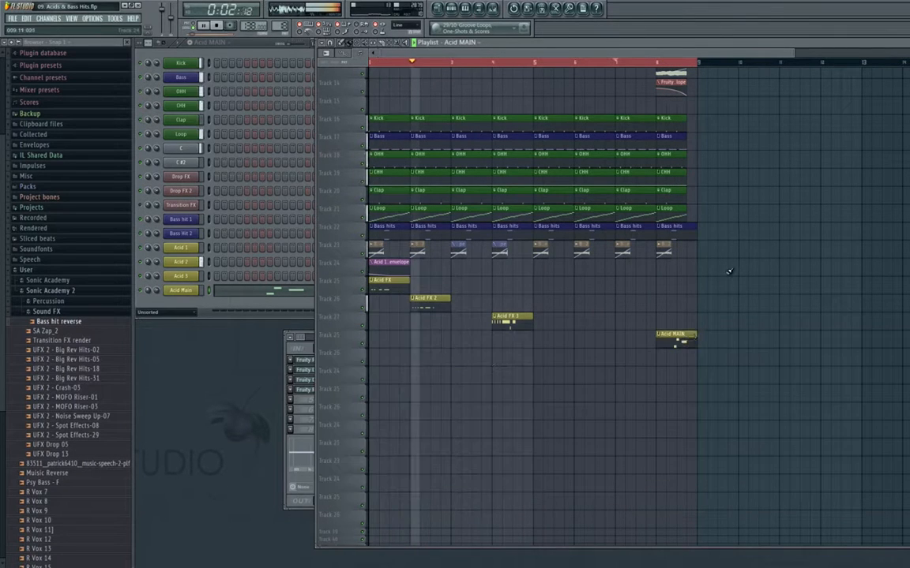
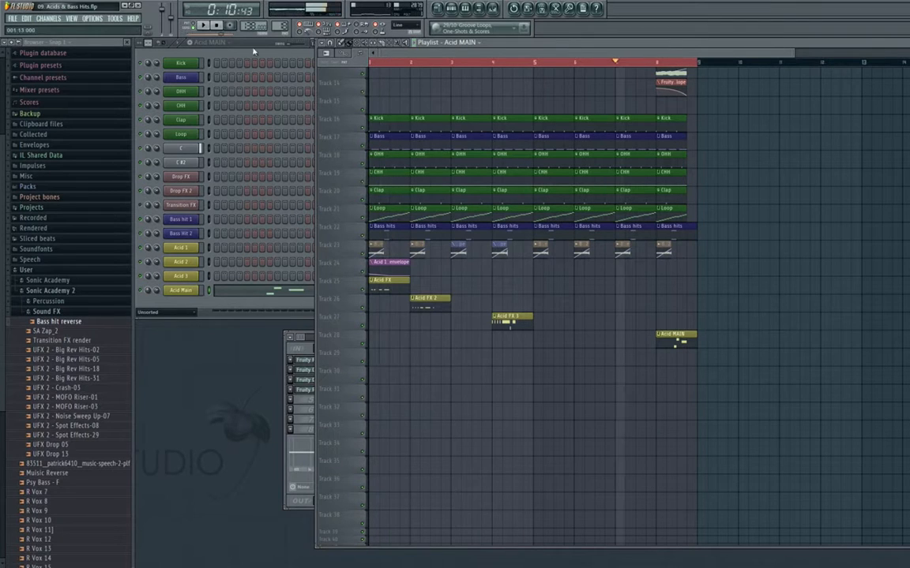
click(220, 25)
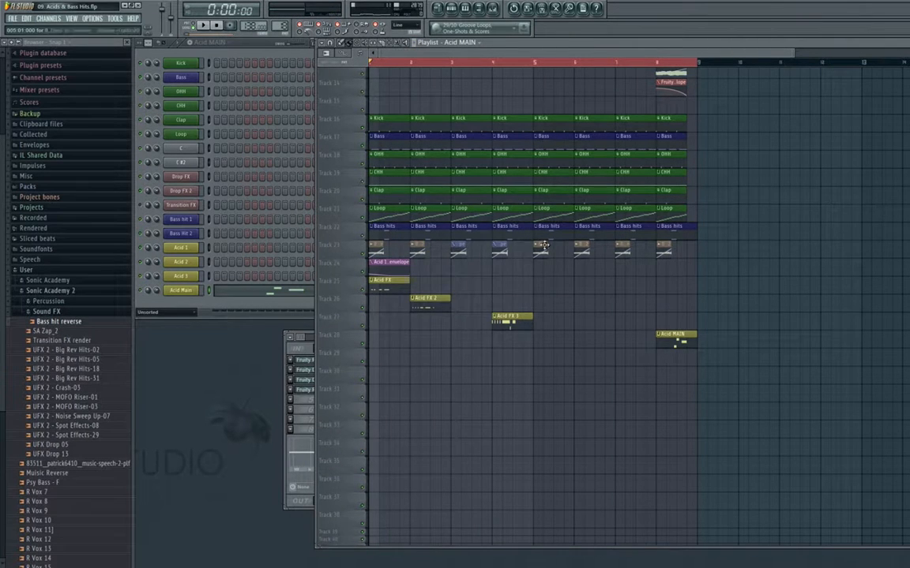
Step: Review the full eight-bar Playlist arrangement, from the crash and sweep effects through the drums and bass to the Acid patterns
scroll(538, 240, up, 5)
scroll(538, 240, up, 3)
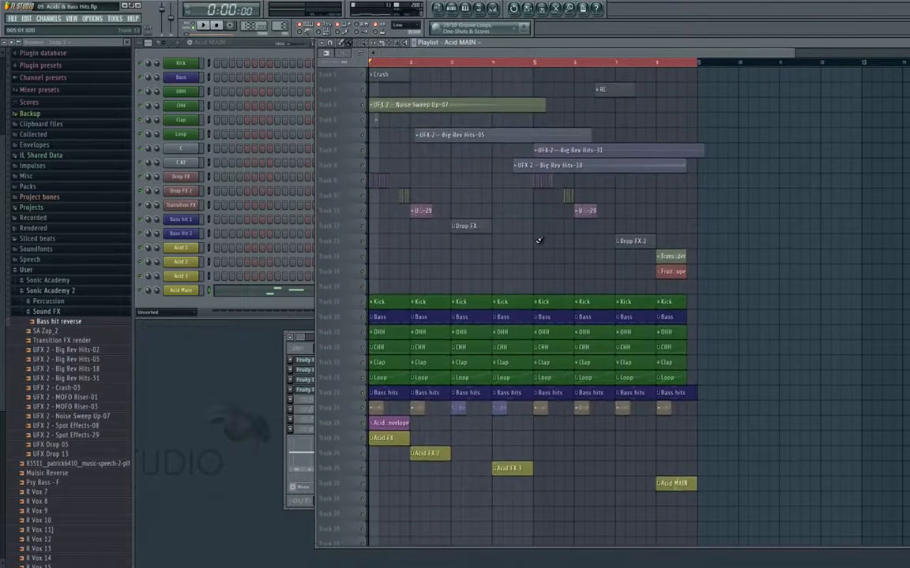
scroll(537, 240, down, 3)
scroll(530, 246, down, 4)
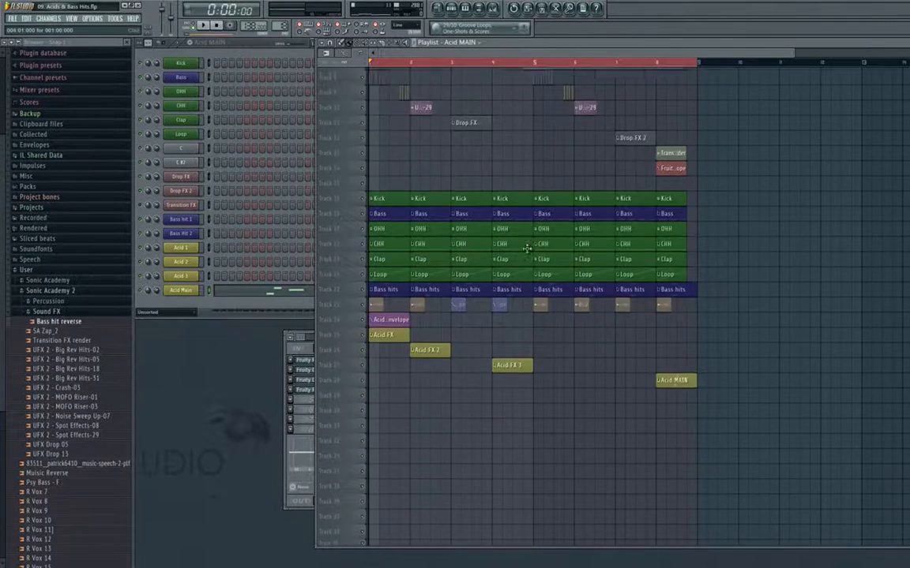
scroll(518, 272, up, 2)
scroll(513, 272, up, 3)
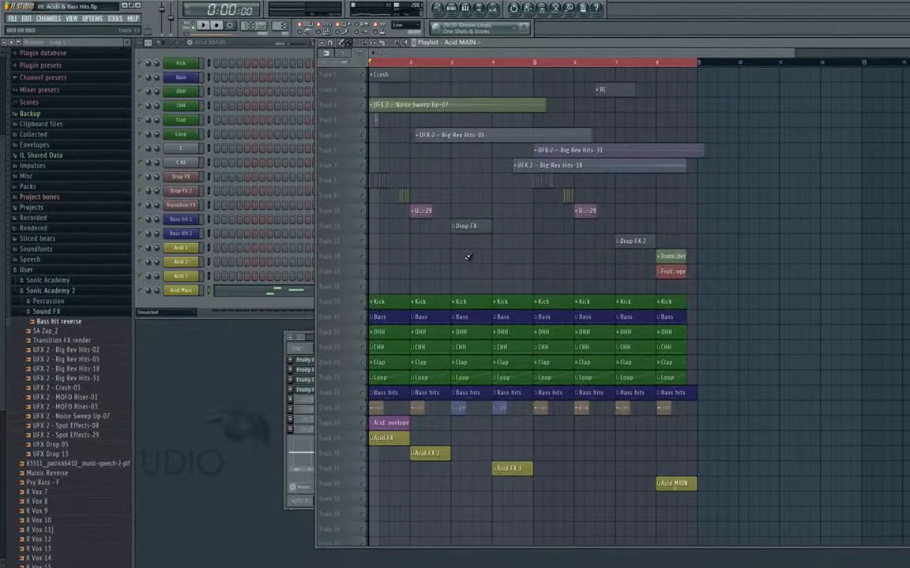
scroll(467, 257, up, 2)
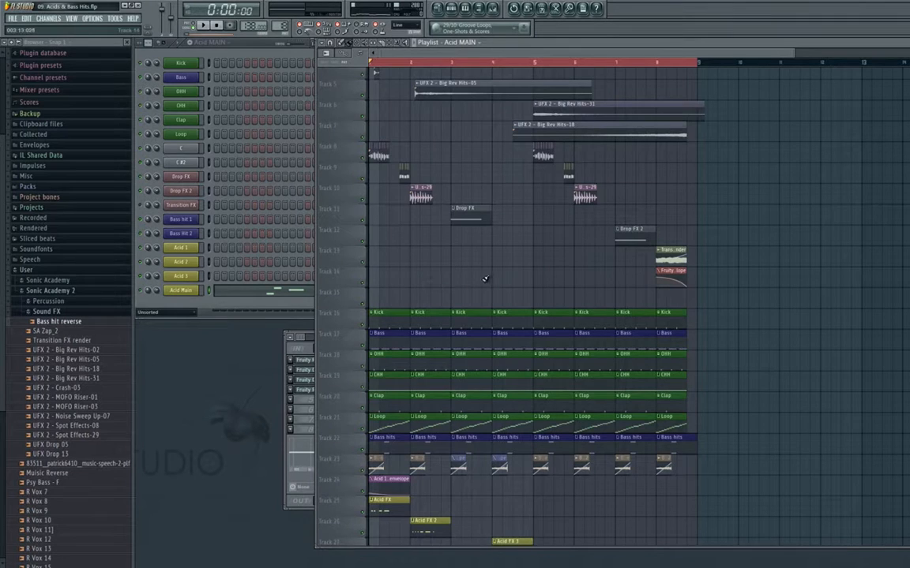
scroll(439, 252, down, 1)
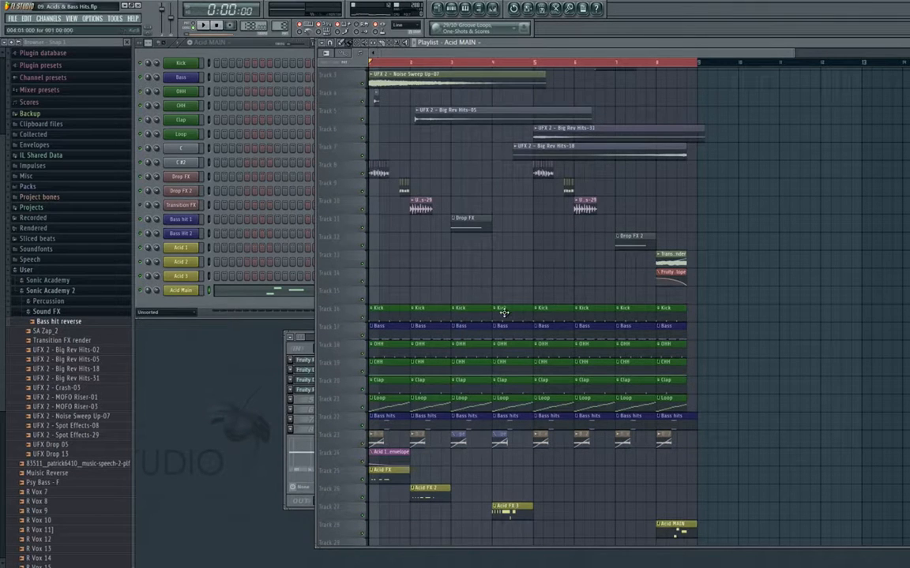
scroll(503, 312, down, 1)
scroll(508, 306, up, 1)
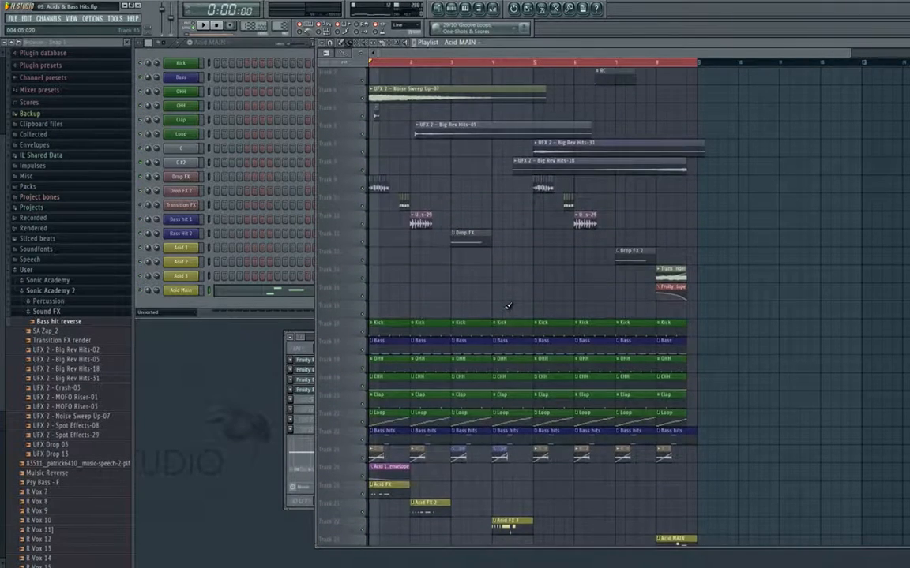
scroll(507, 306, down, 1)
scroll(344, 239, up, 4)
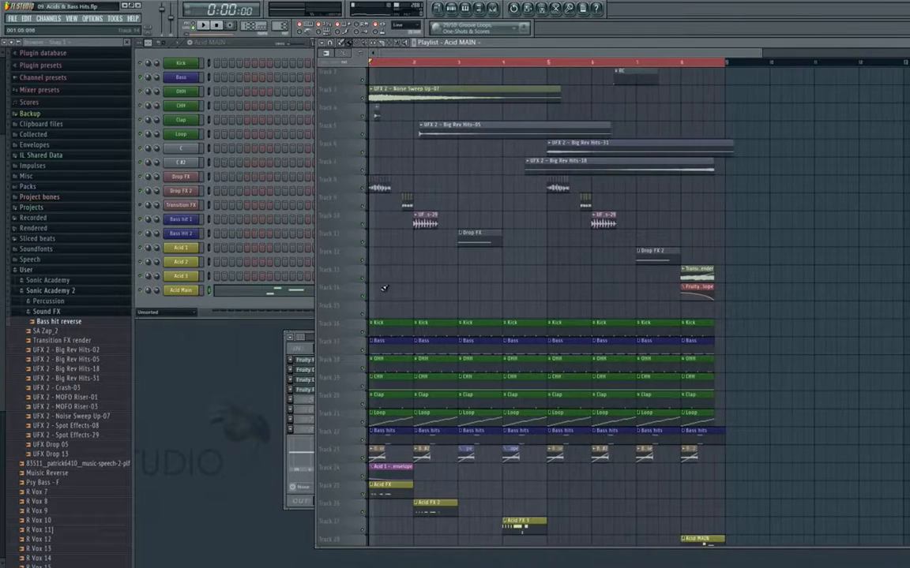
scroll(412, 267, down, 4)
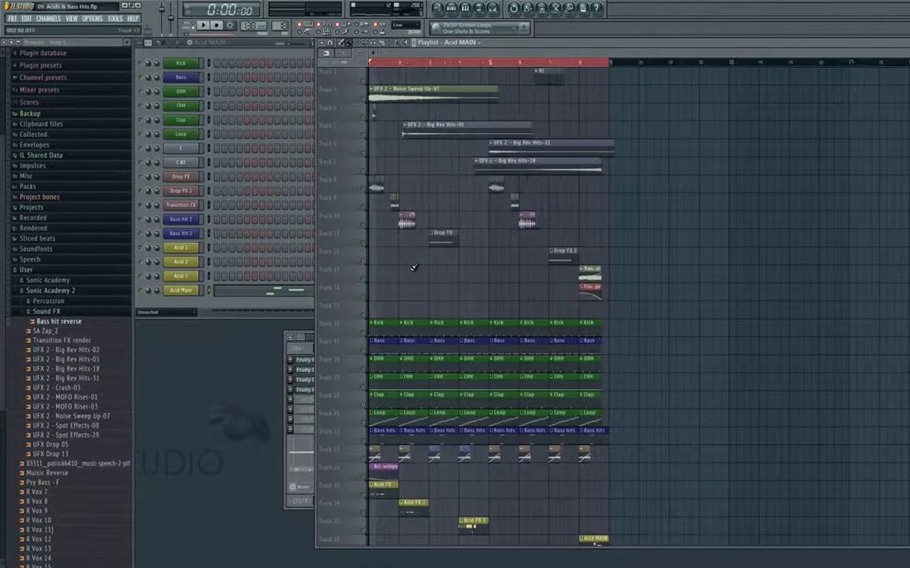
scroll(409, 416, up, 5)
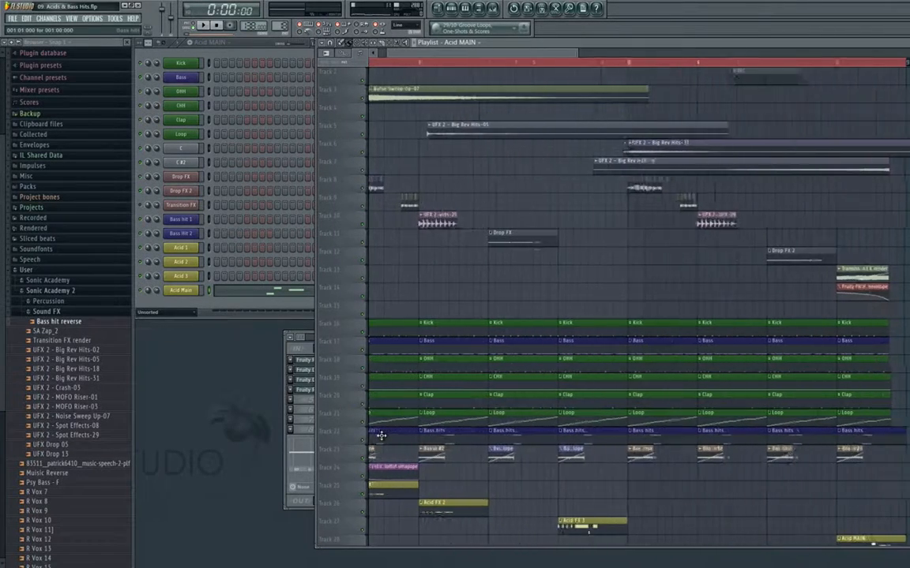
scroll(418, 412, down, 4)
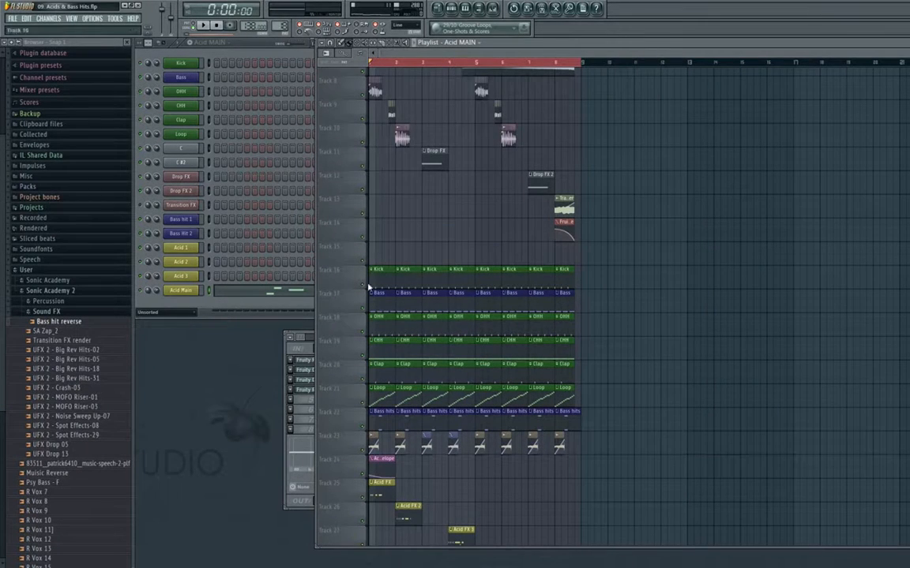
scroll(376, 259, up, 3)
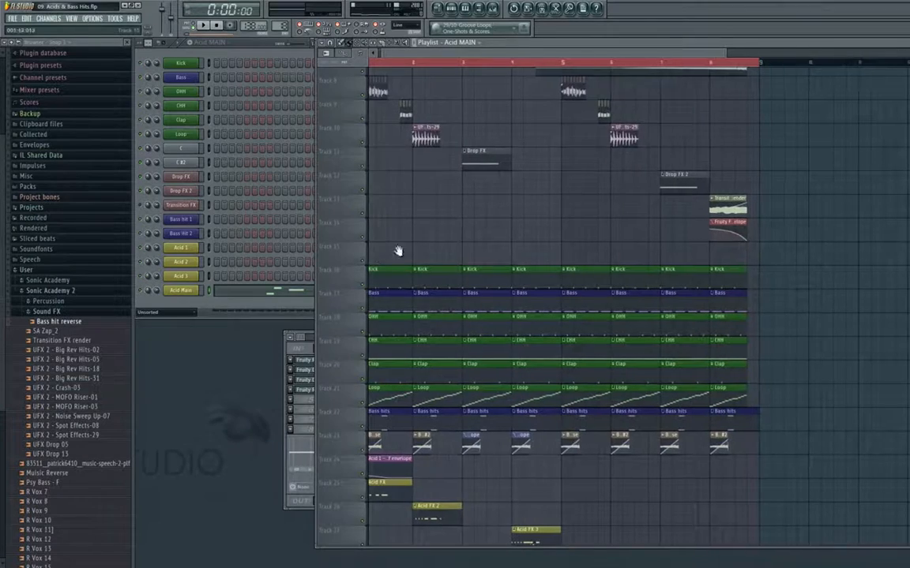
scroll(527, 232, down, 4)
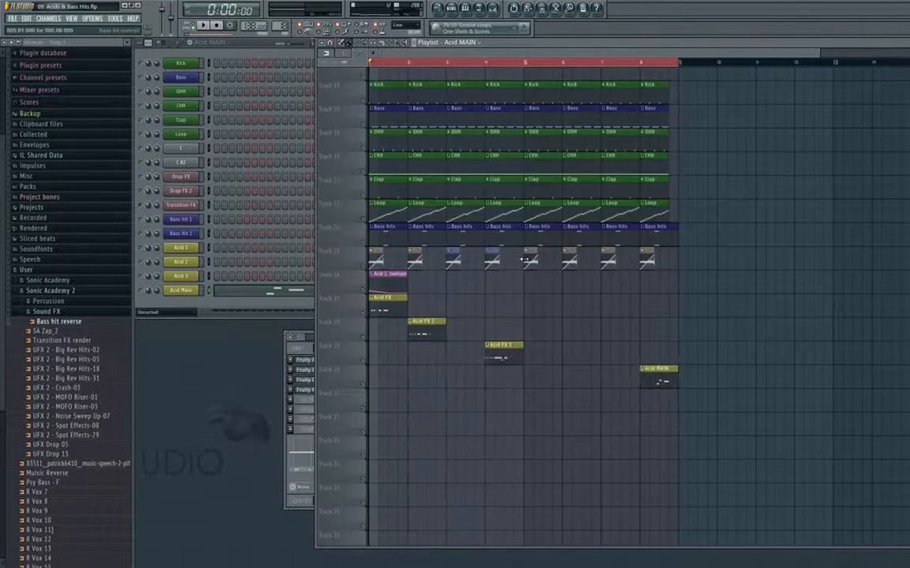
scroll(524, 259, up, 4)
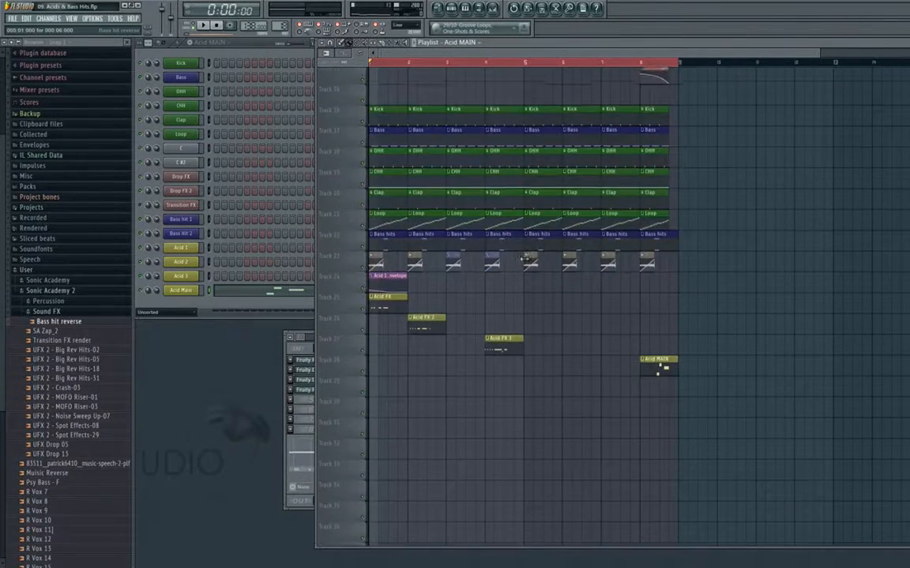
scroll(527, 258, down, 5)
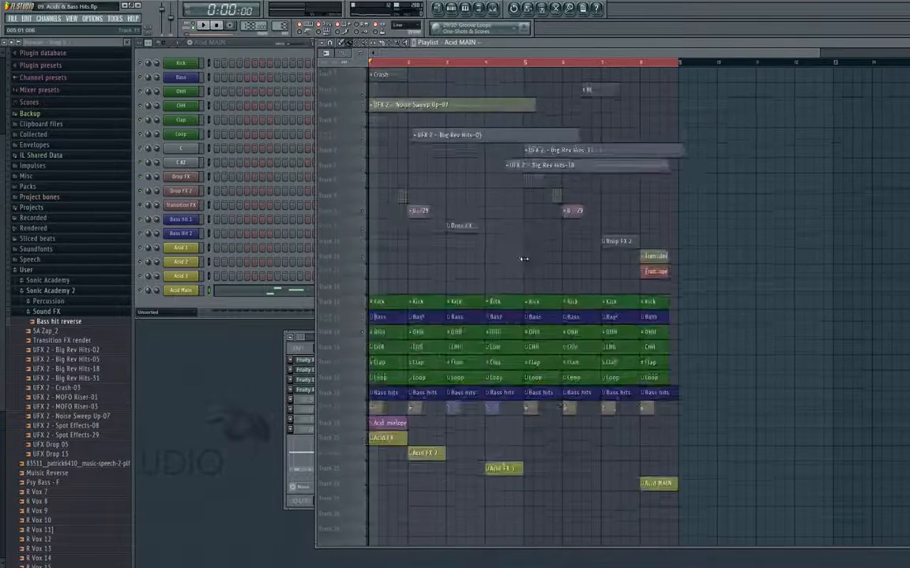
scroll(523, 258, up, 2)
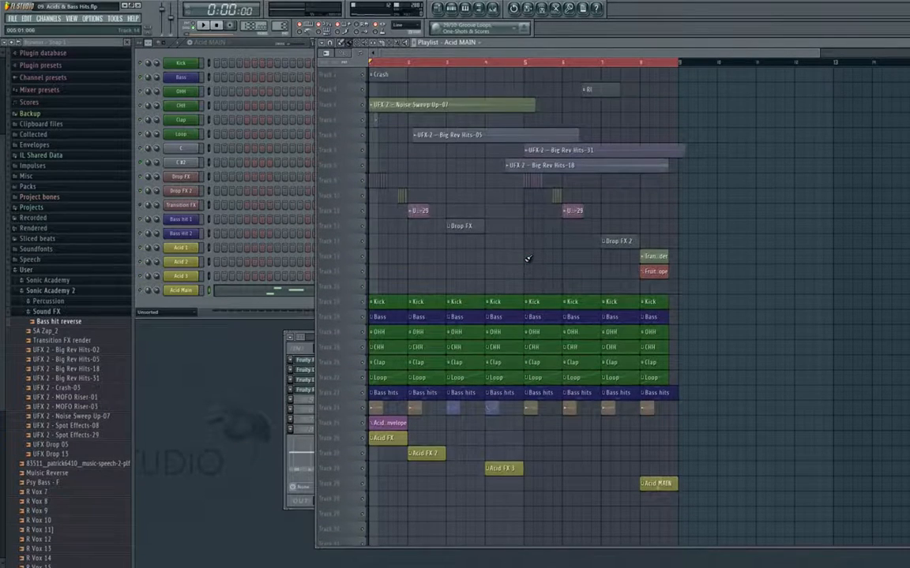
scroll(528, 258, down, 3)
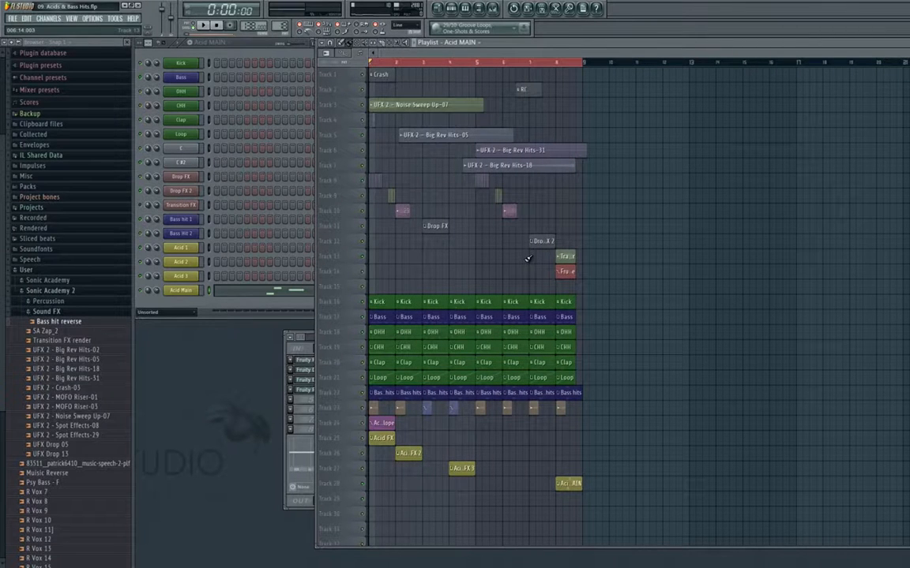
scroll(387, 250, up, 3)
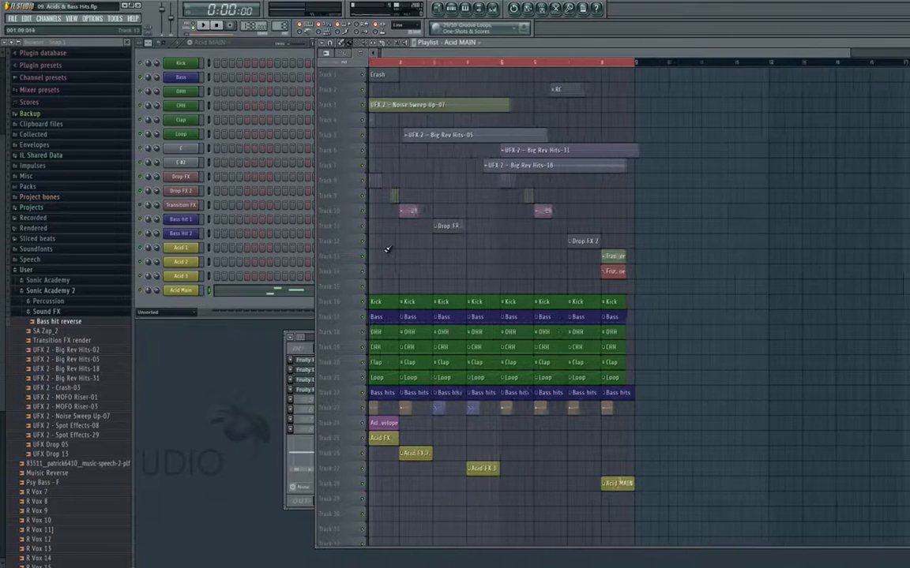